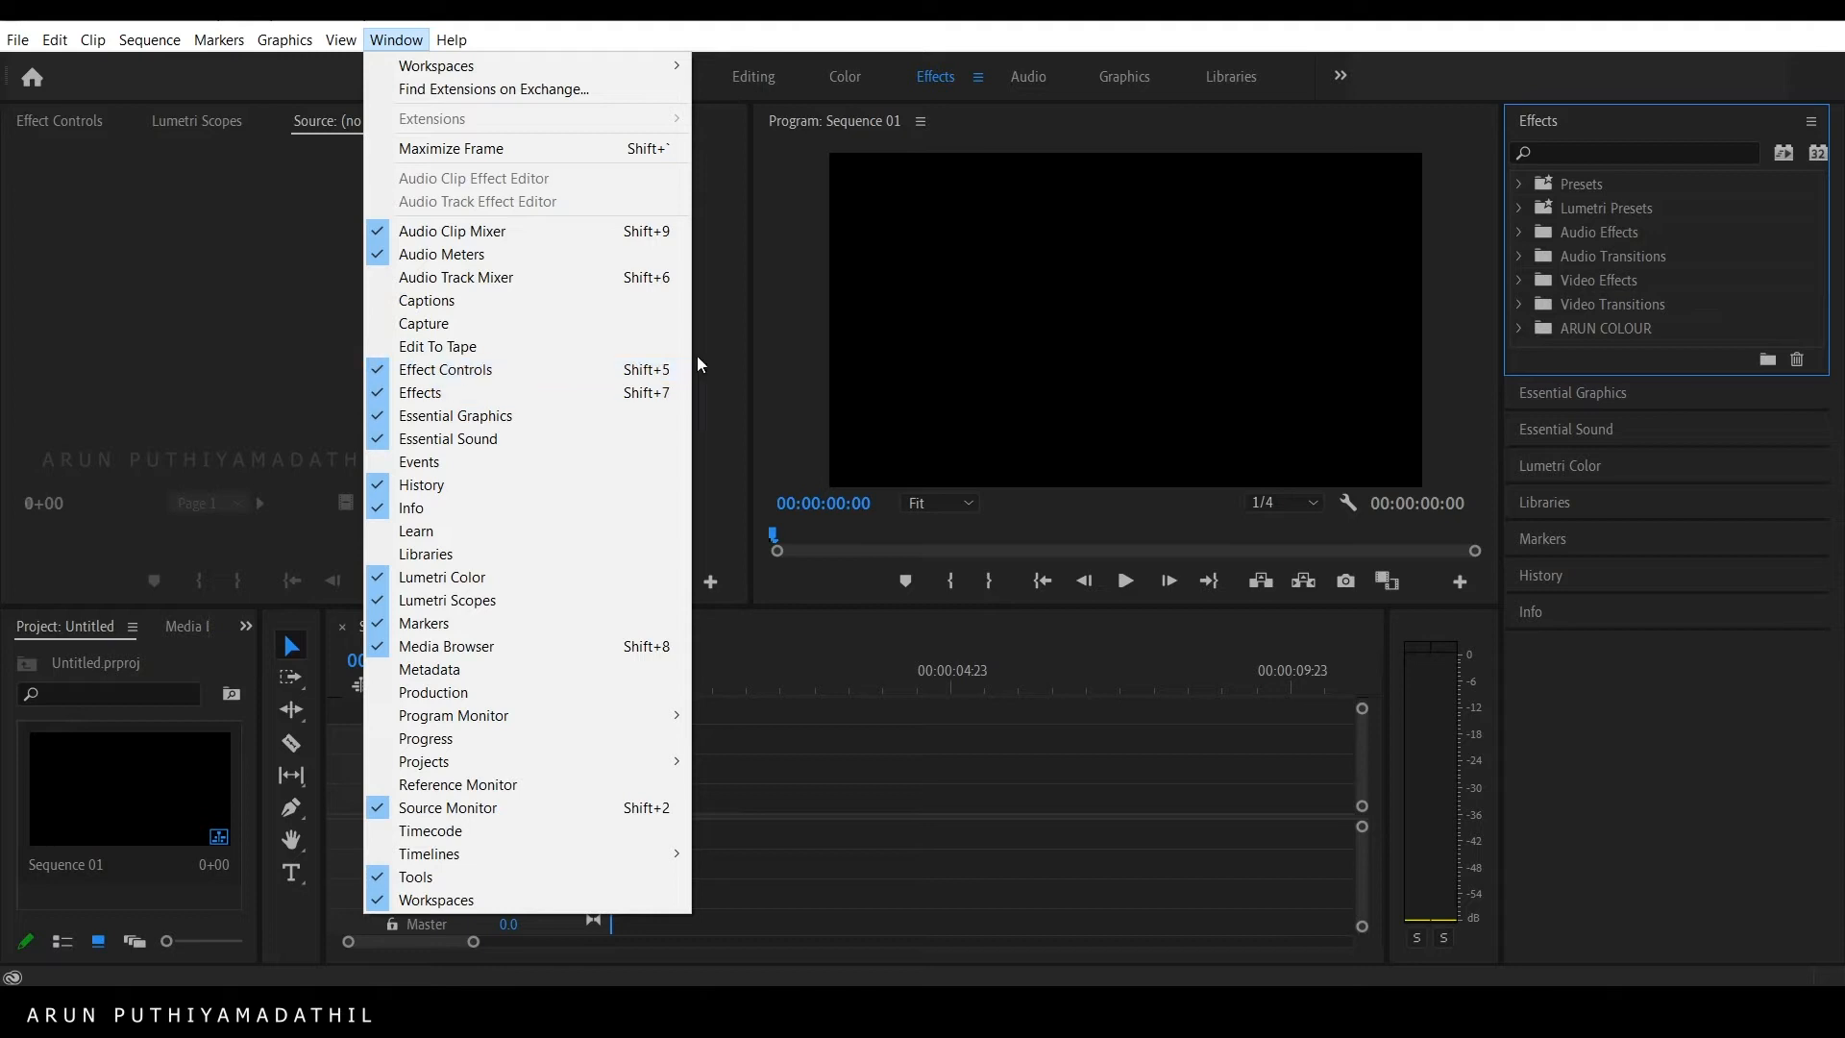
Step: Import the TEXT & IMAGE PRESET PACK preset file from its folder on the Desktop into the Effects presets
left_click(672, 393)
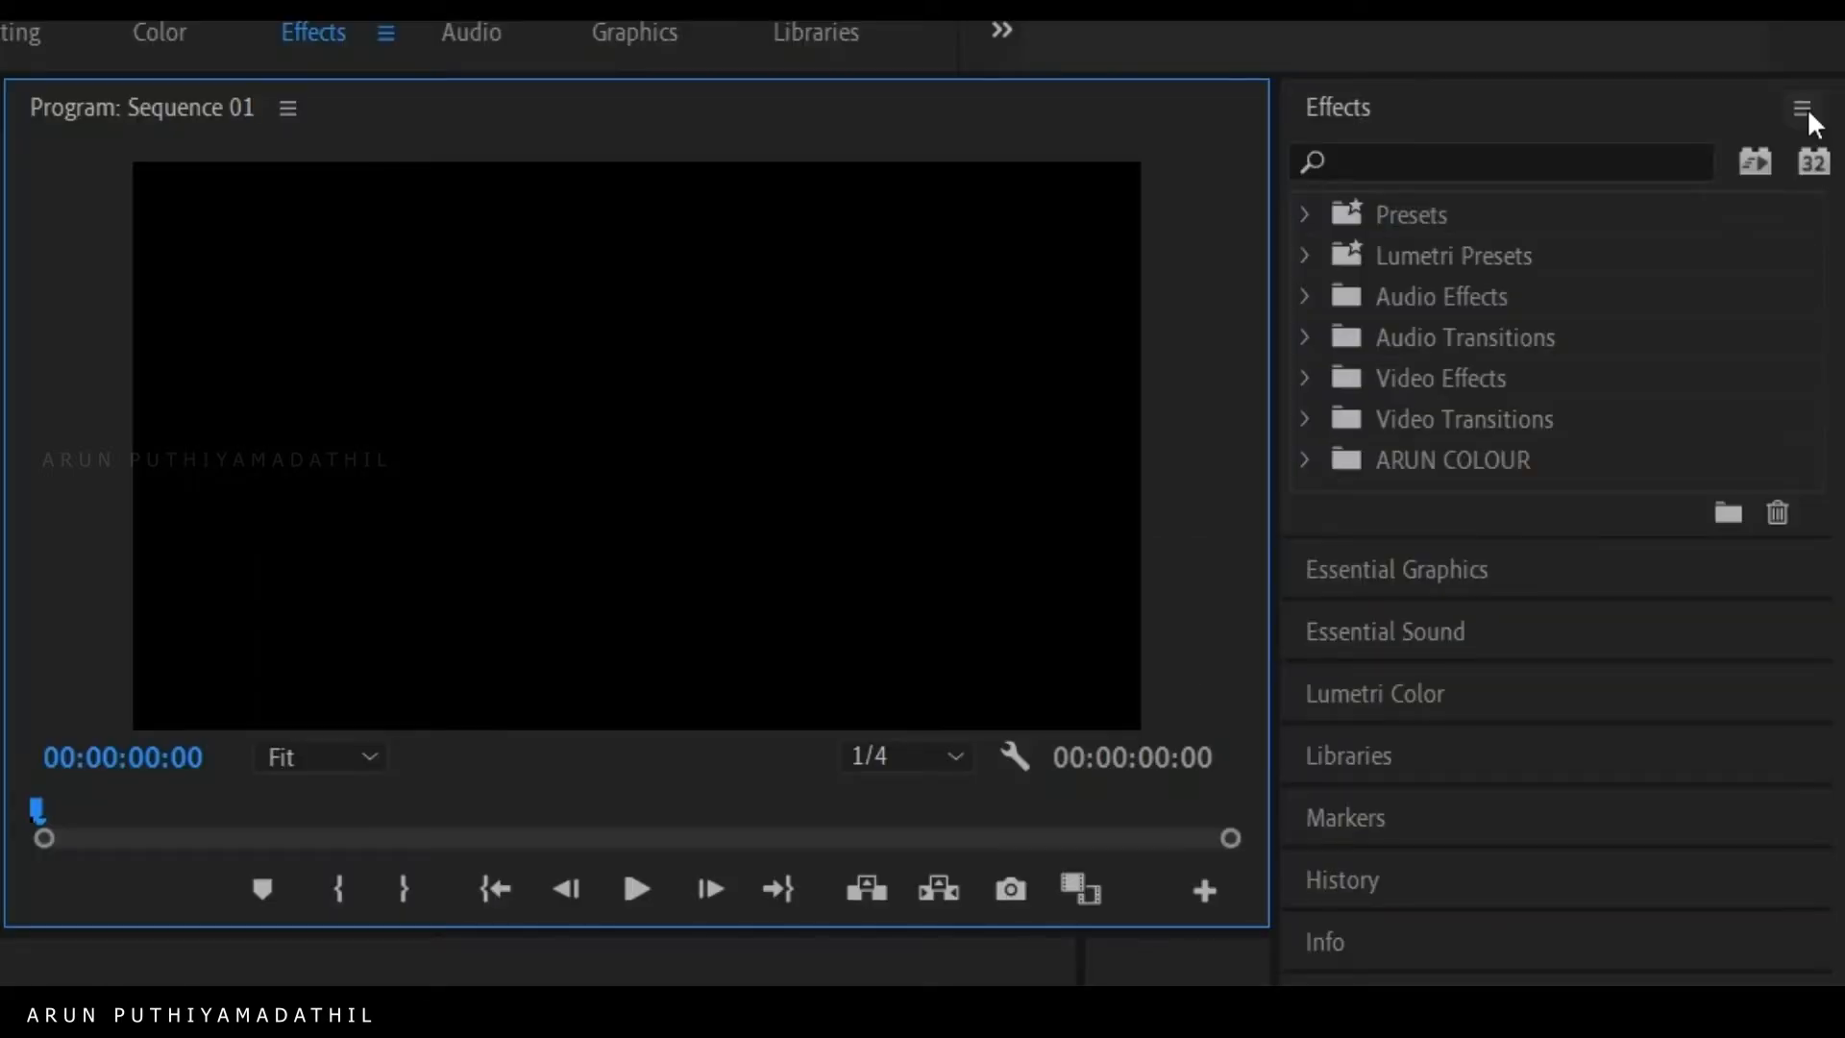
left_click(1804, 107)
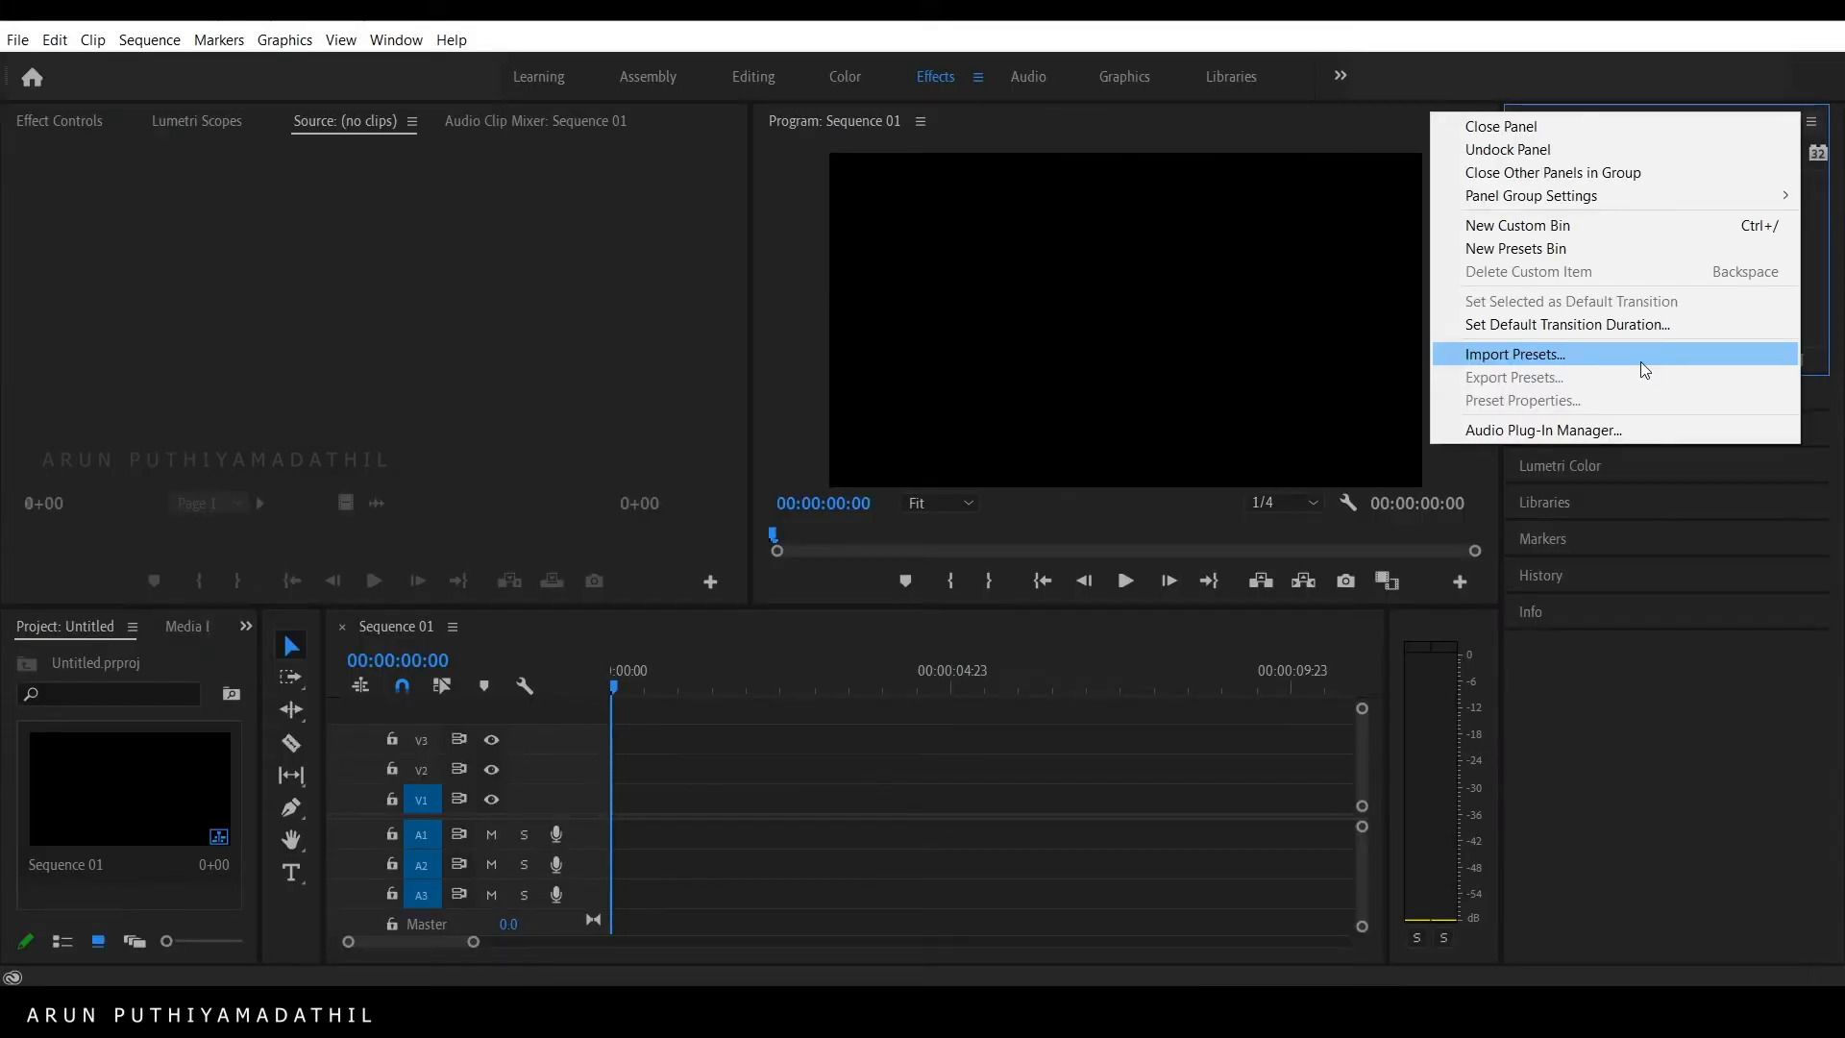
left_click(1641, 365)
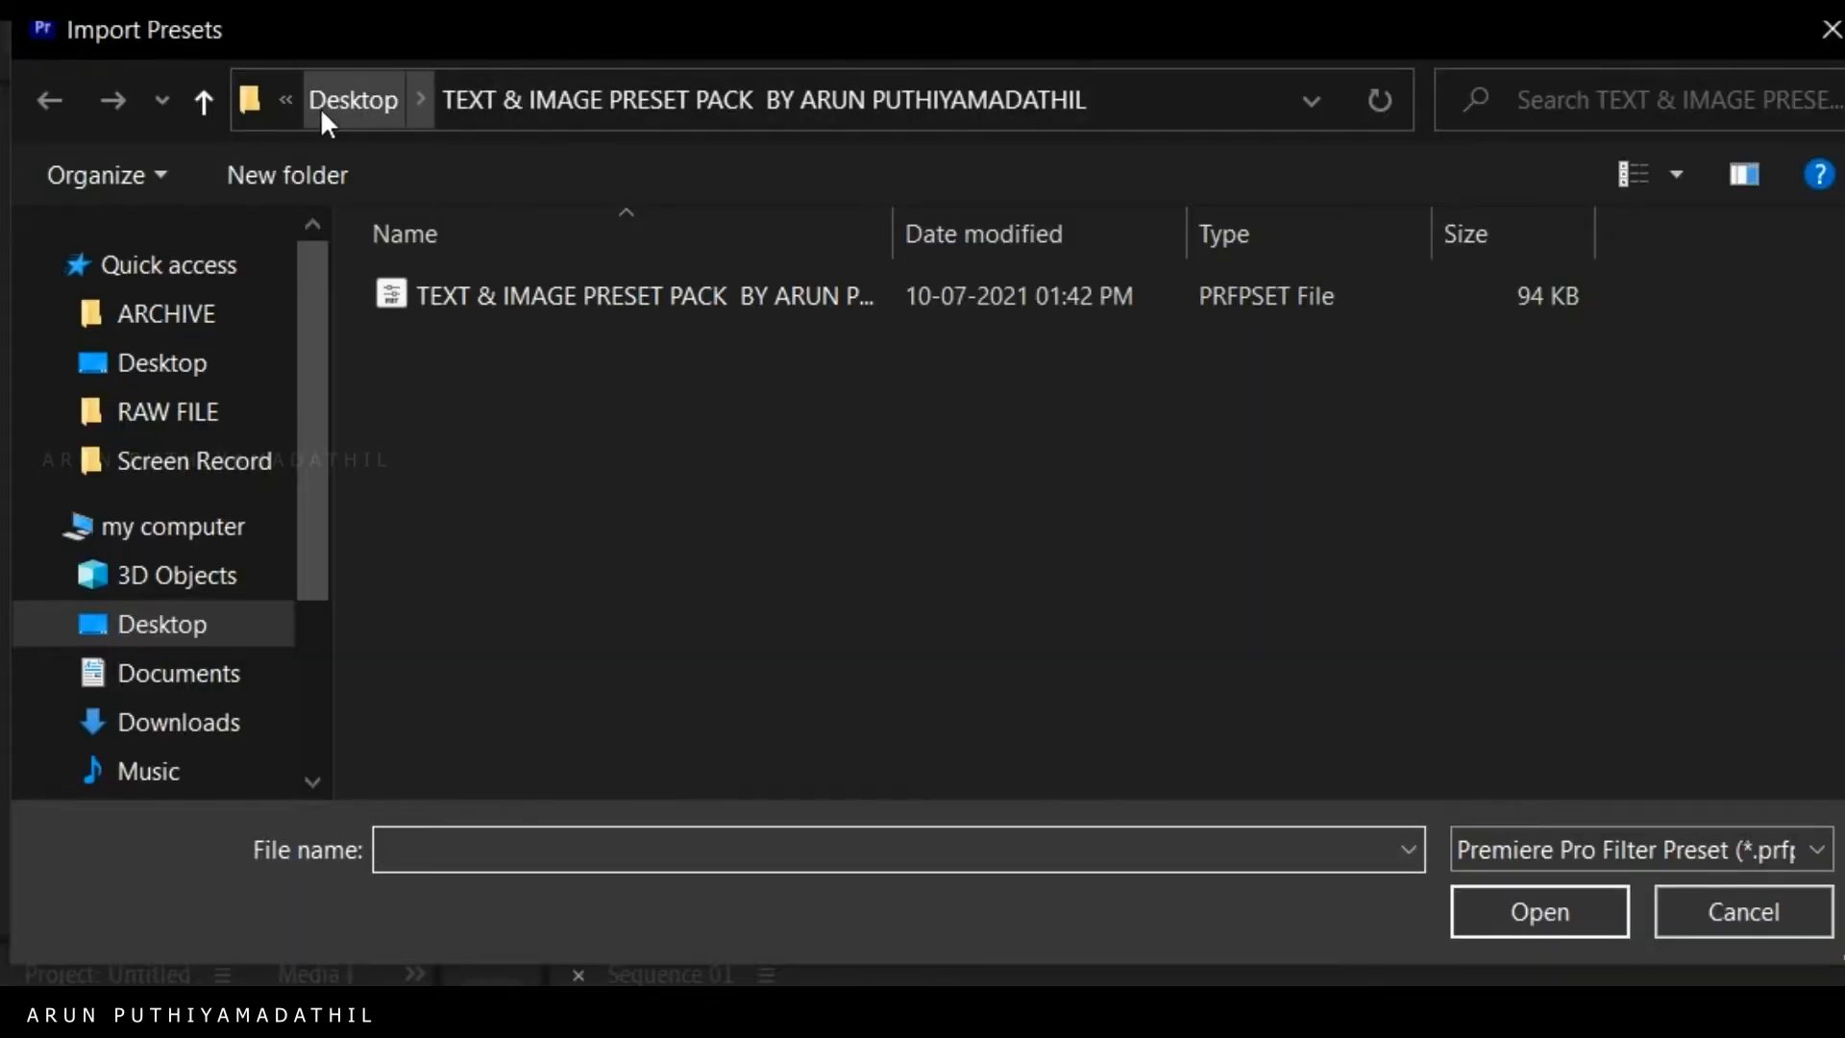
left_click(324, 107)
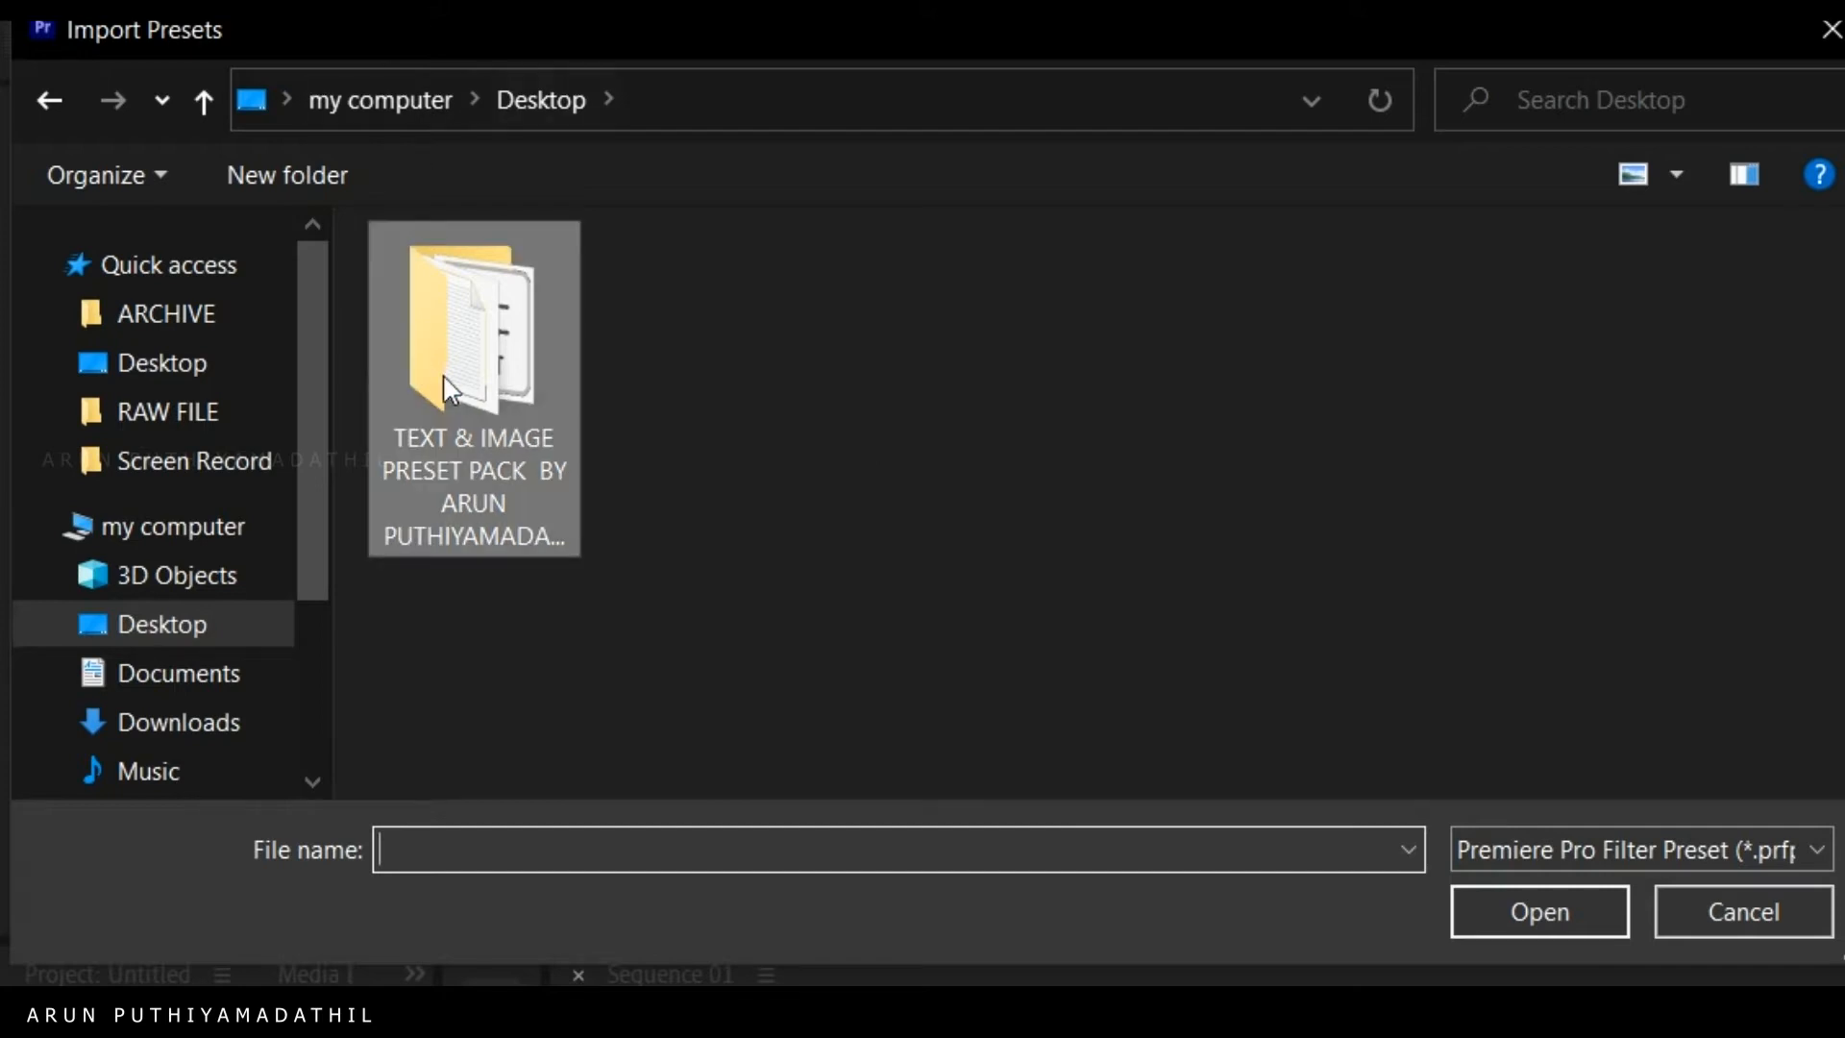
double_click(475, 365)
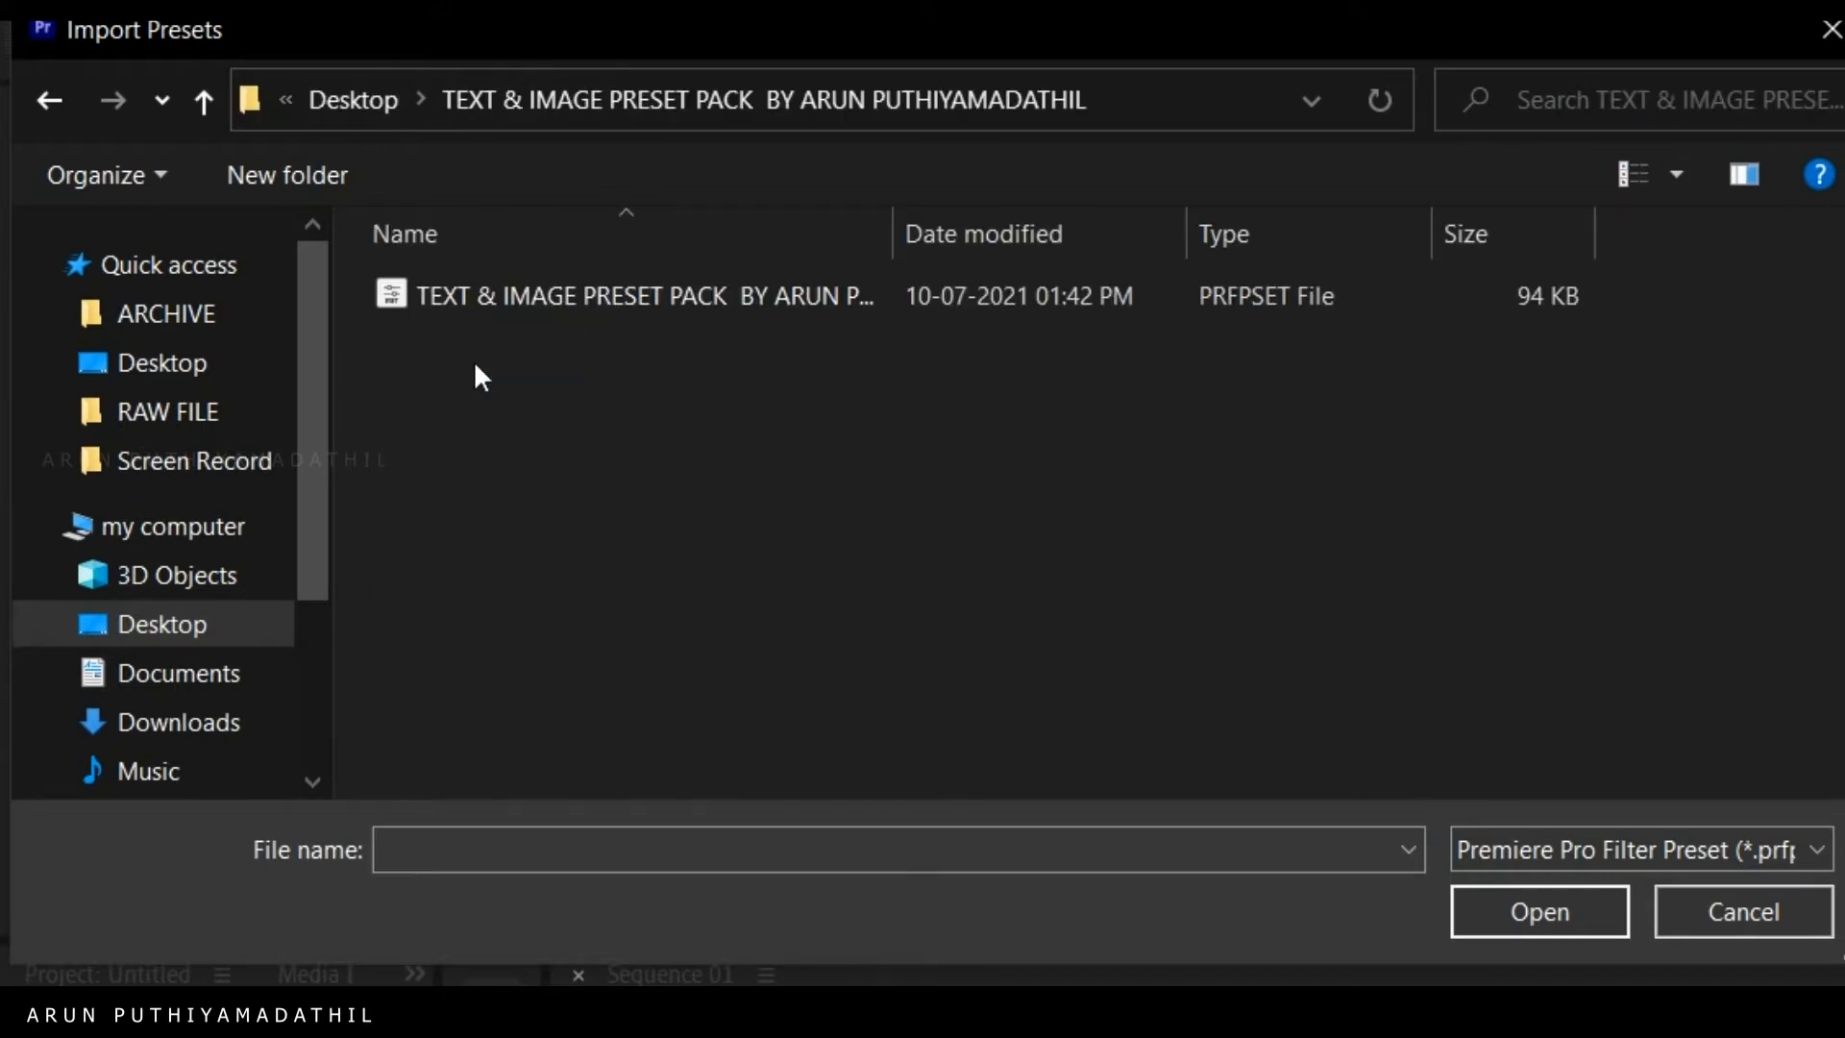
left_click(704, 307)
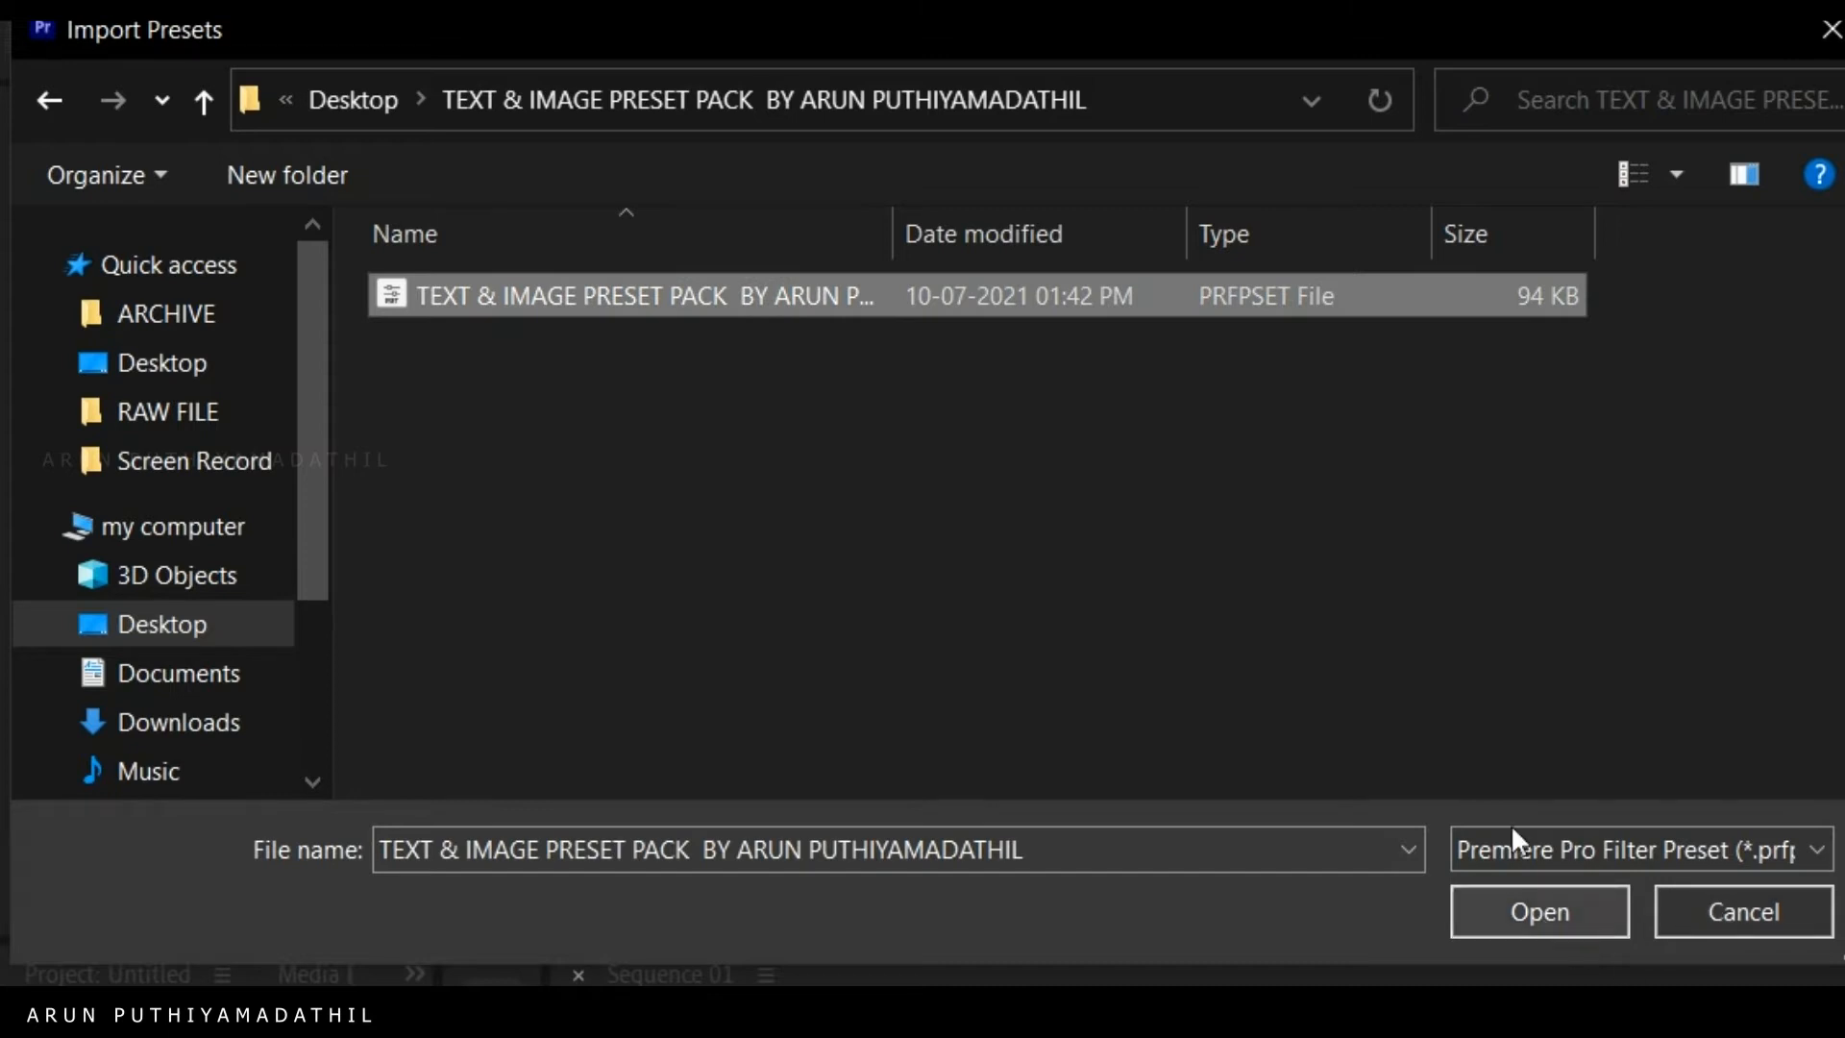
left_click(1532, 914)
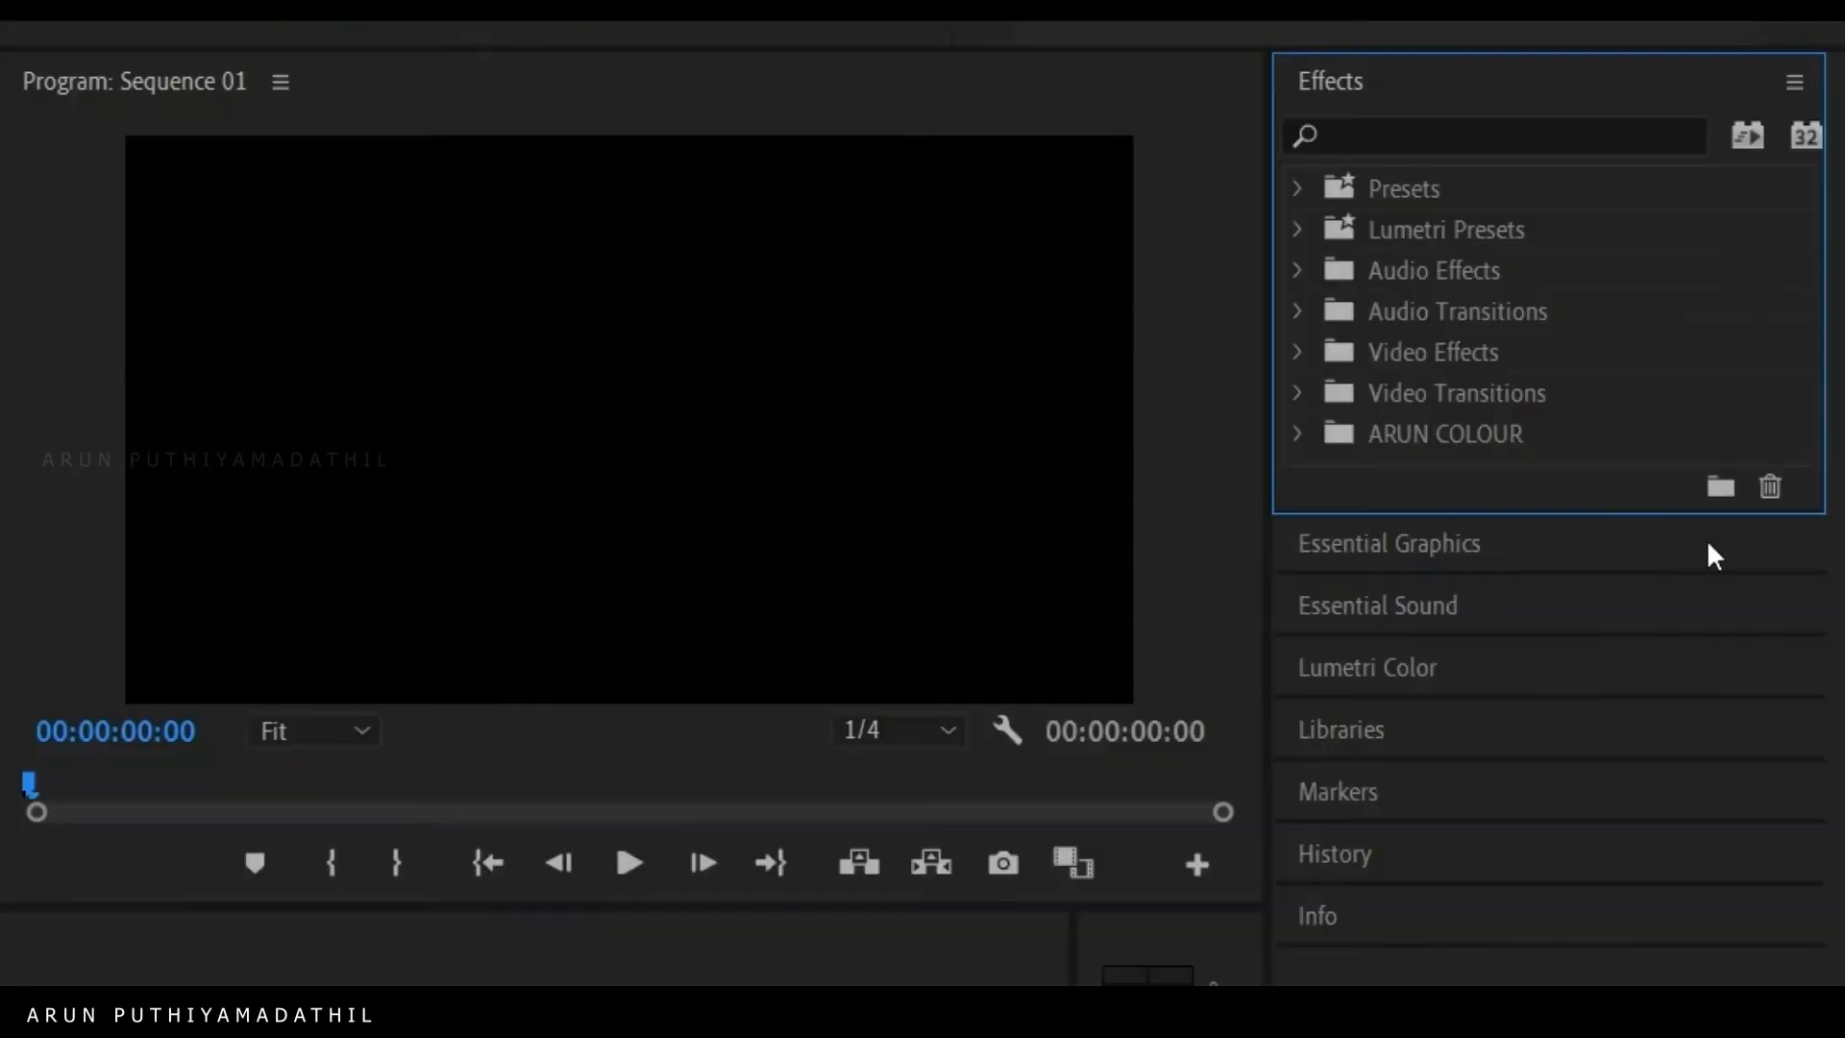
Step: Expand the Presets folders down to Text & Image preset to list the imported presets
left_click(1291, 188)
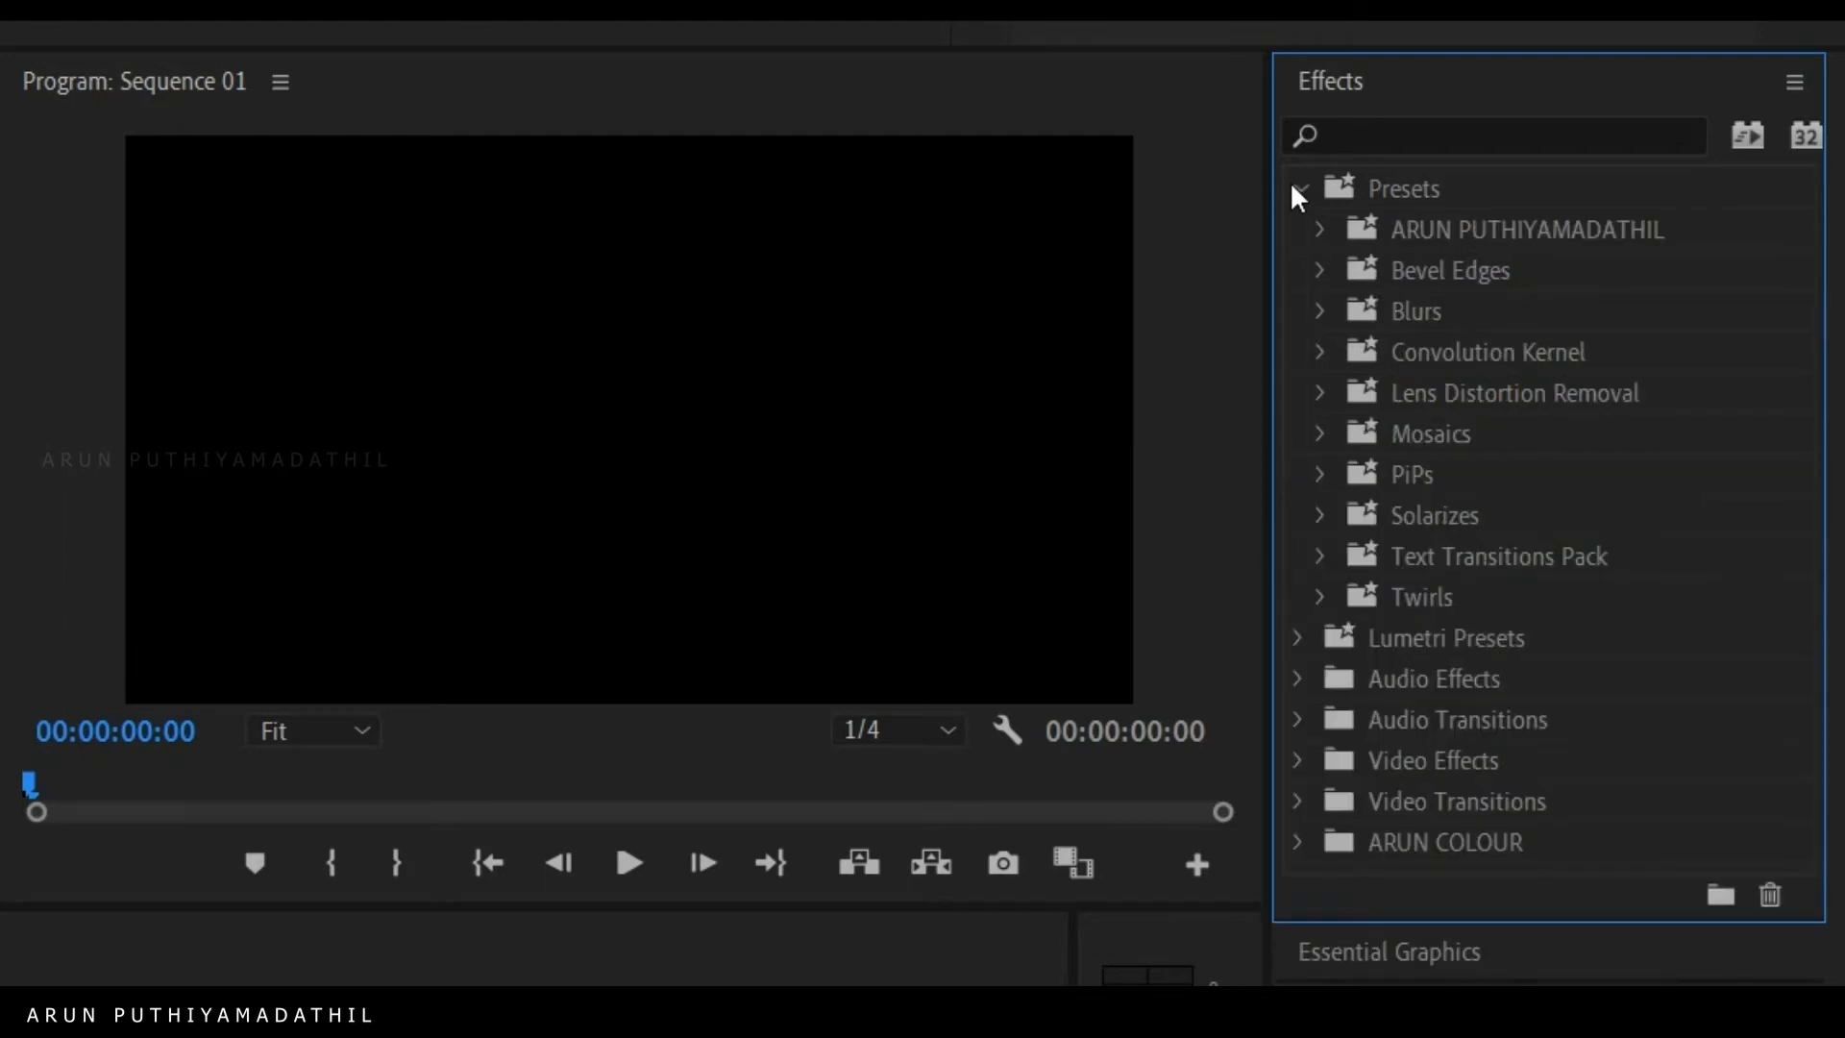
left_click(1318, 231)
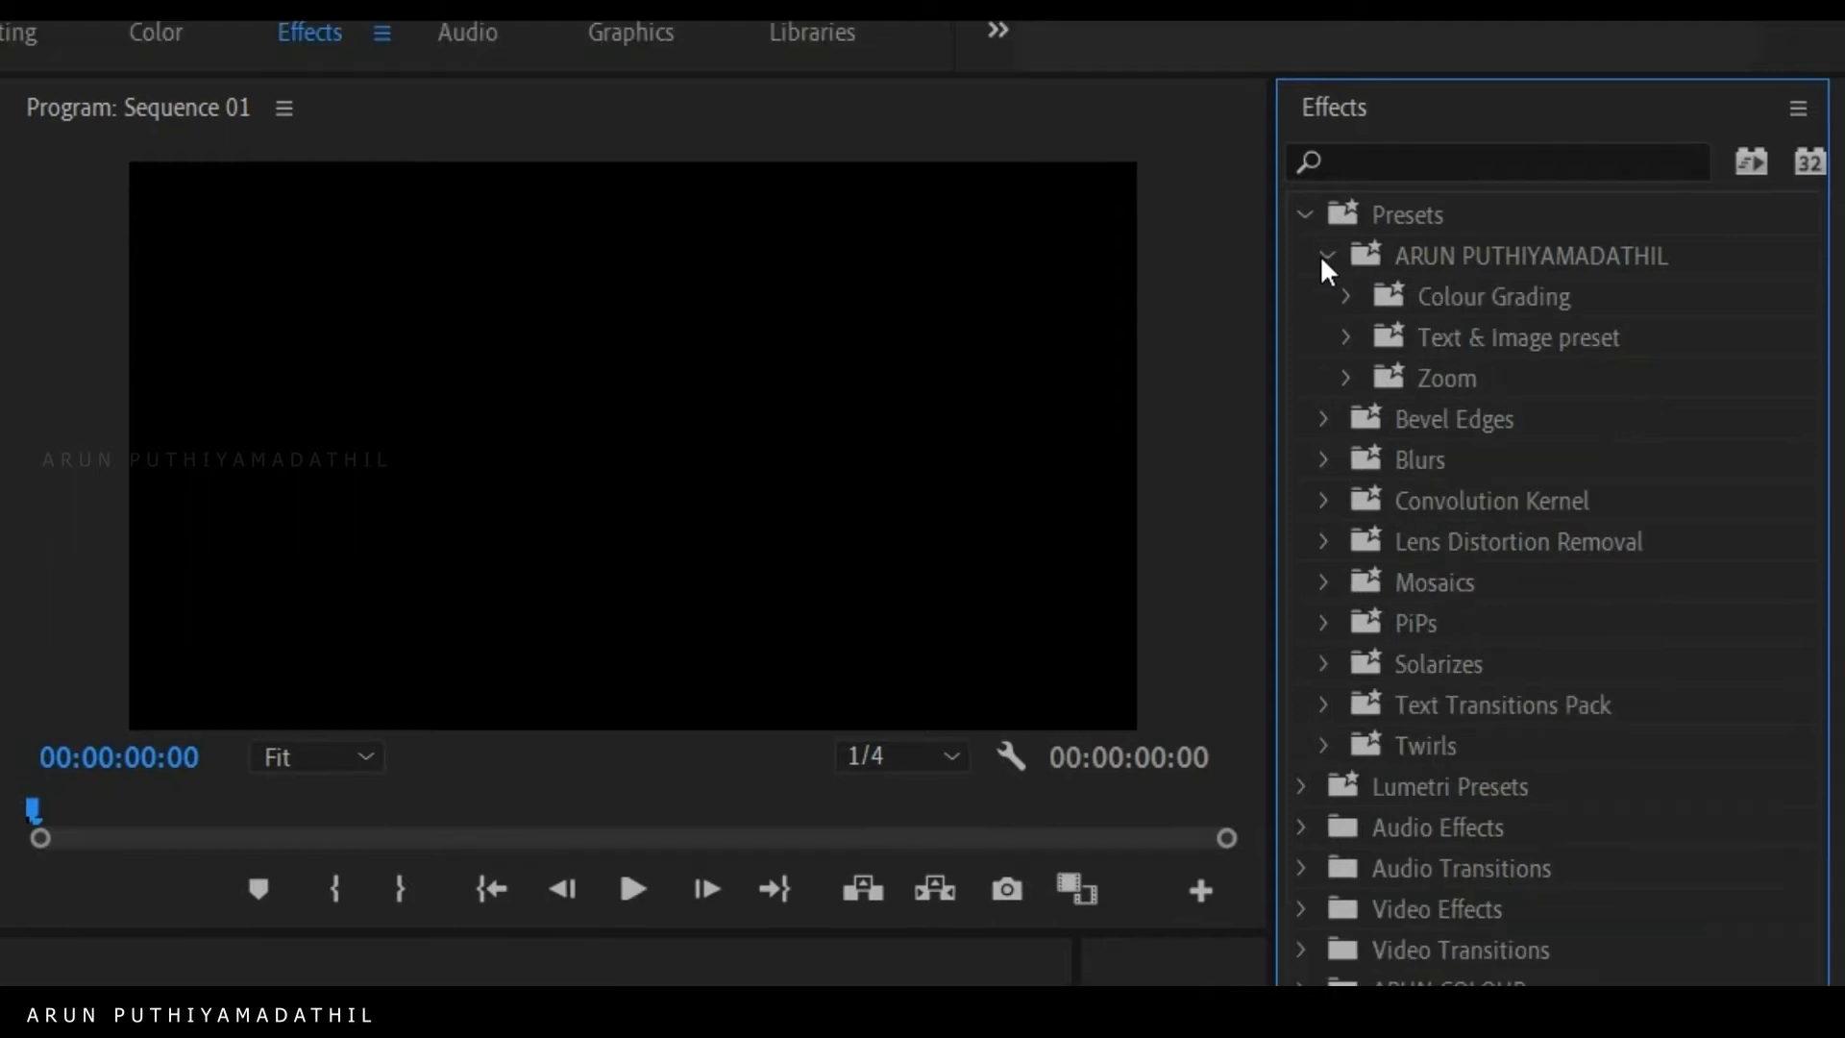
left_click(1348, 337)
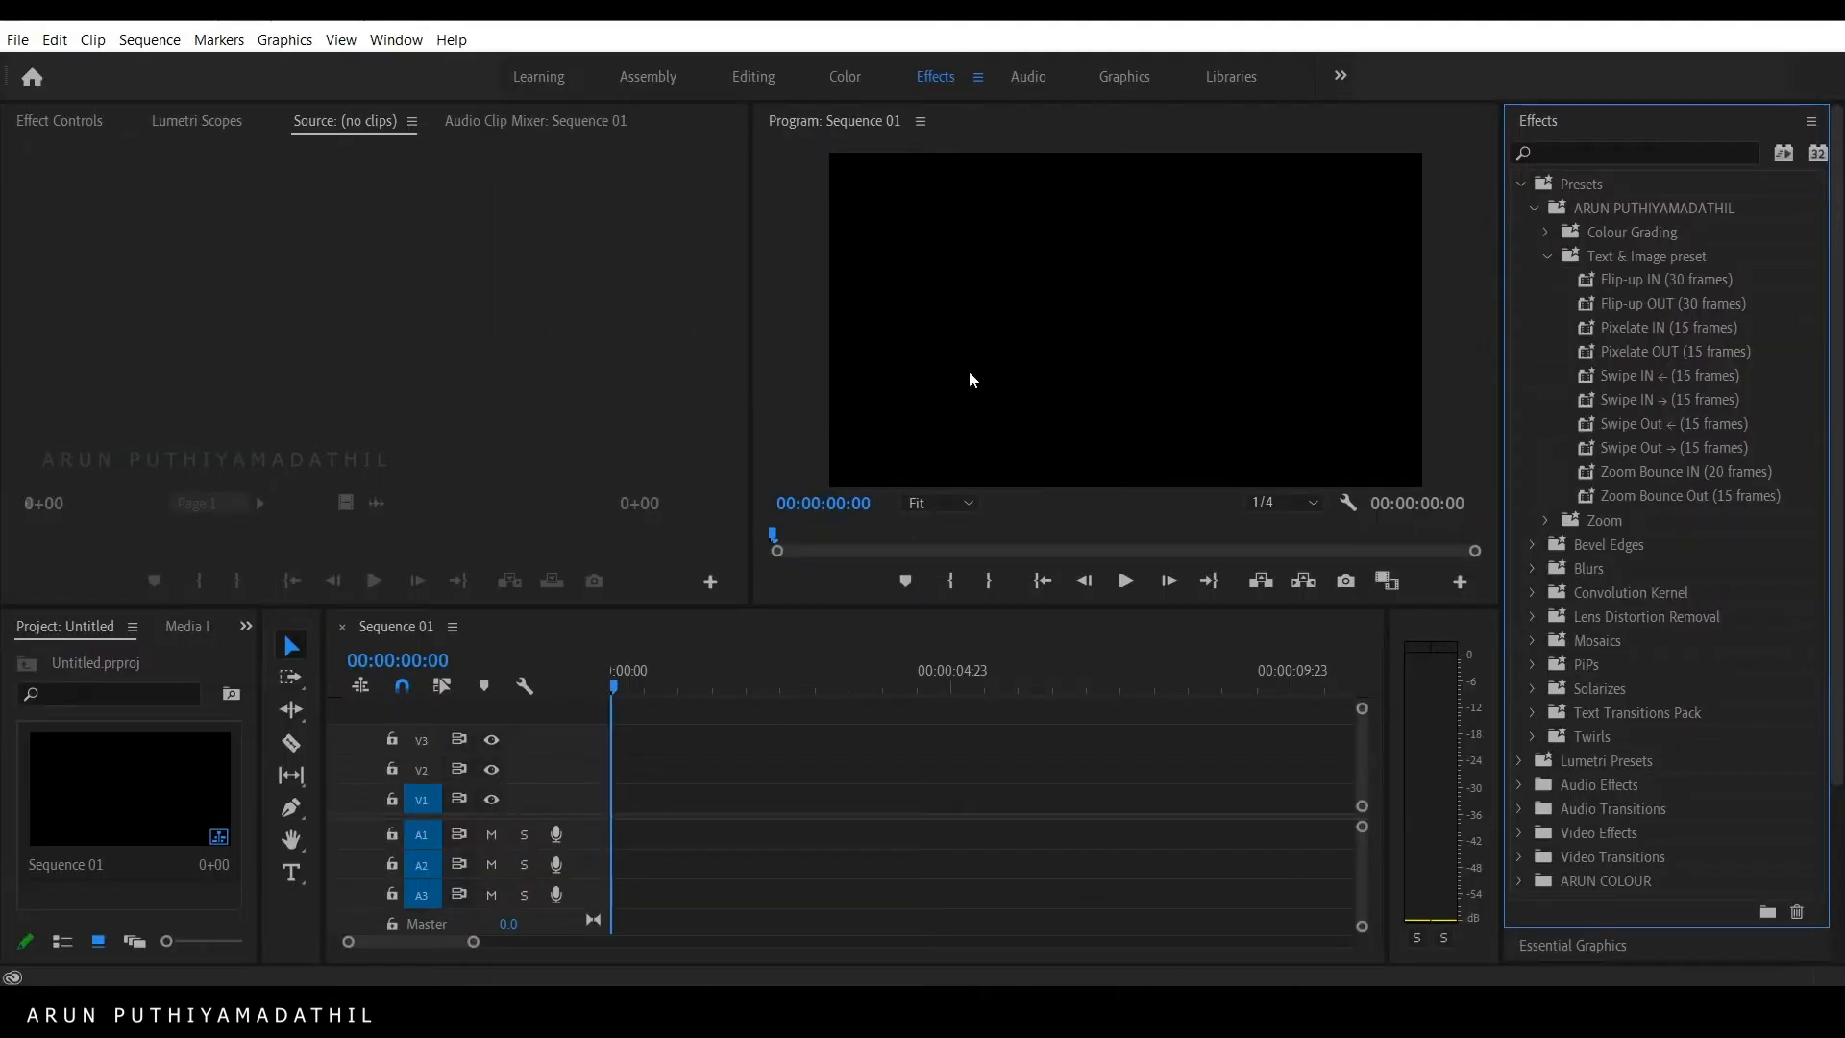
Step: Add a text layer reading "TEXT" to the sequence frame
key("t")
left_click(1013, 305)
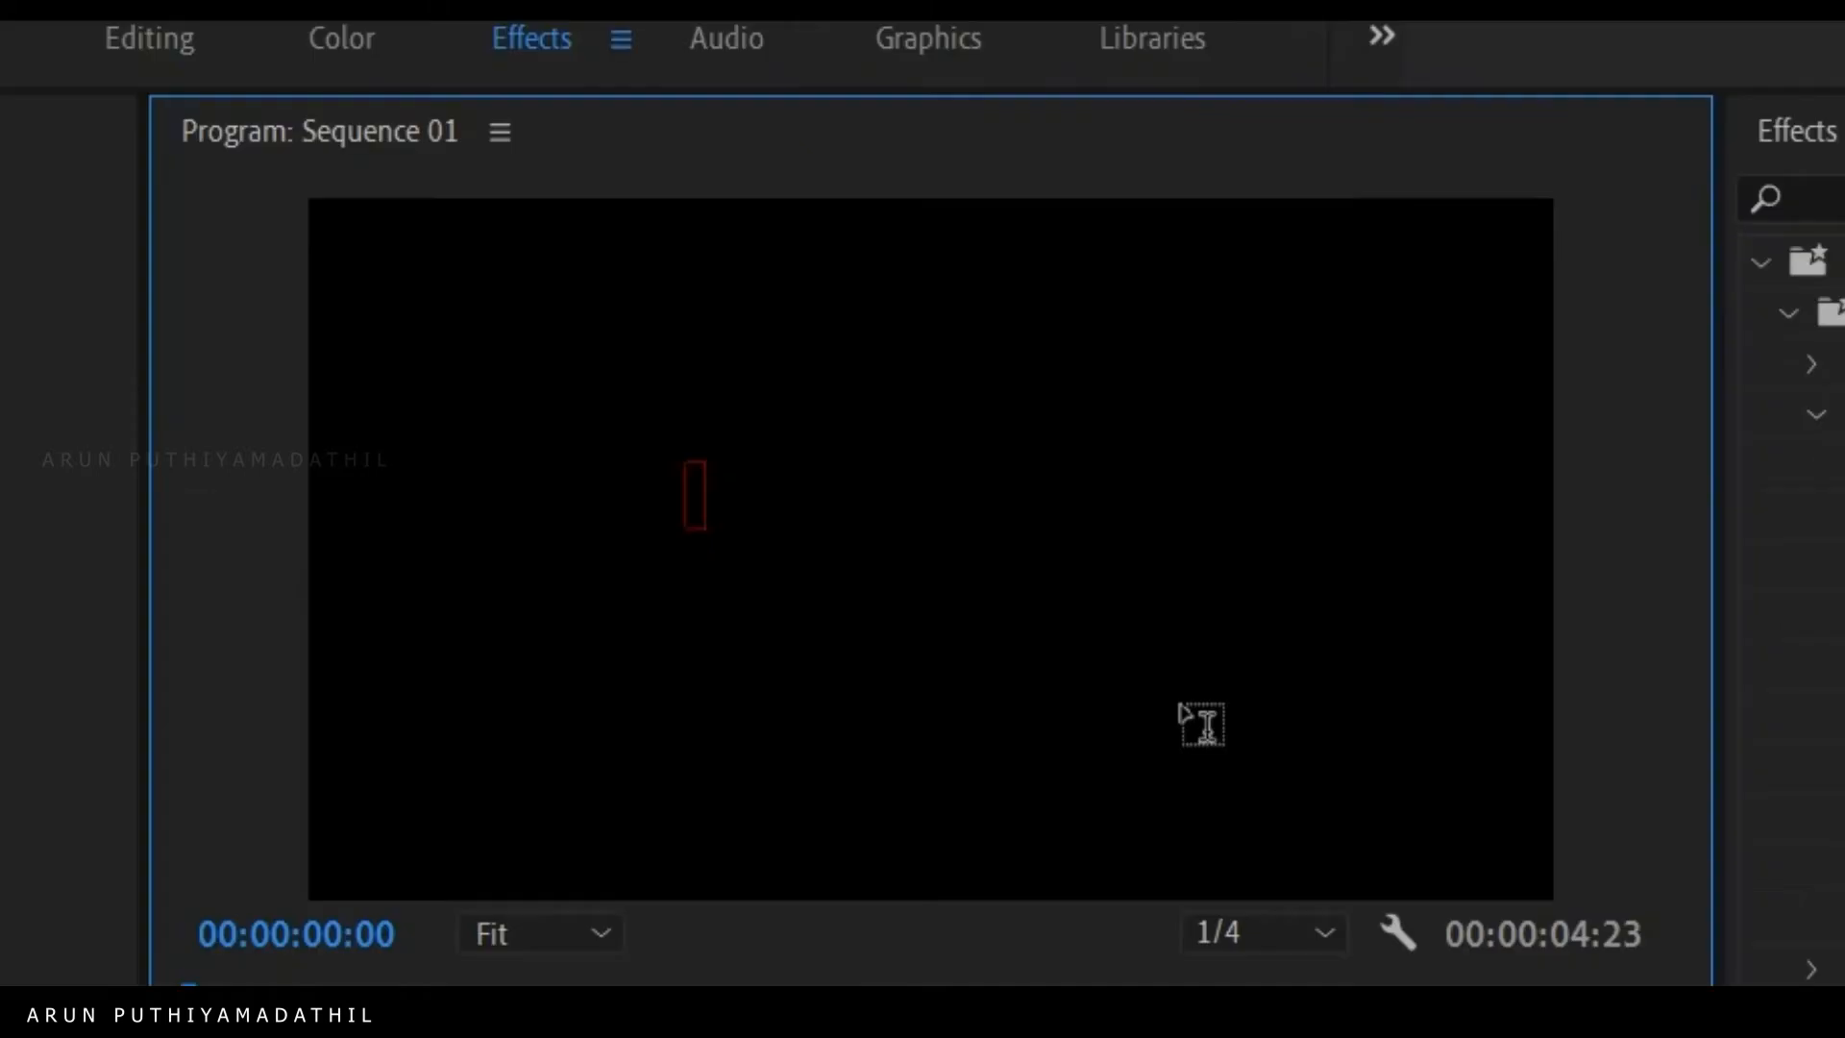
type("TE")
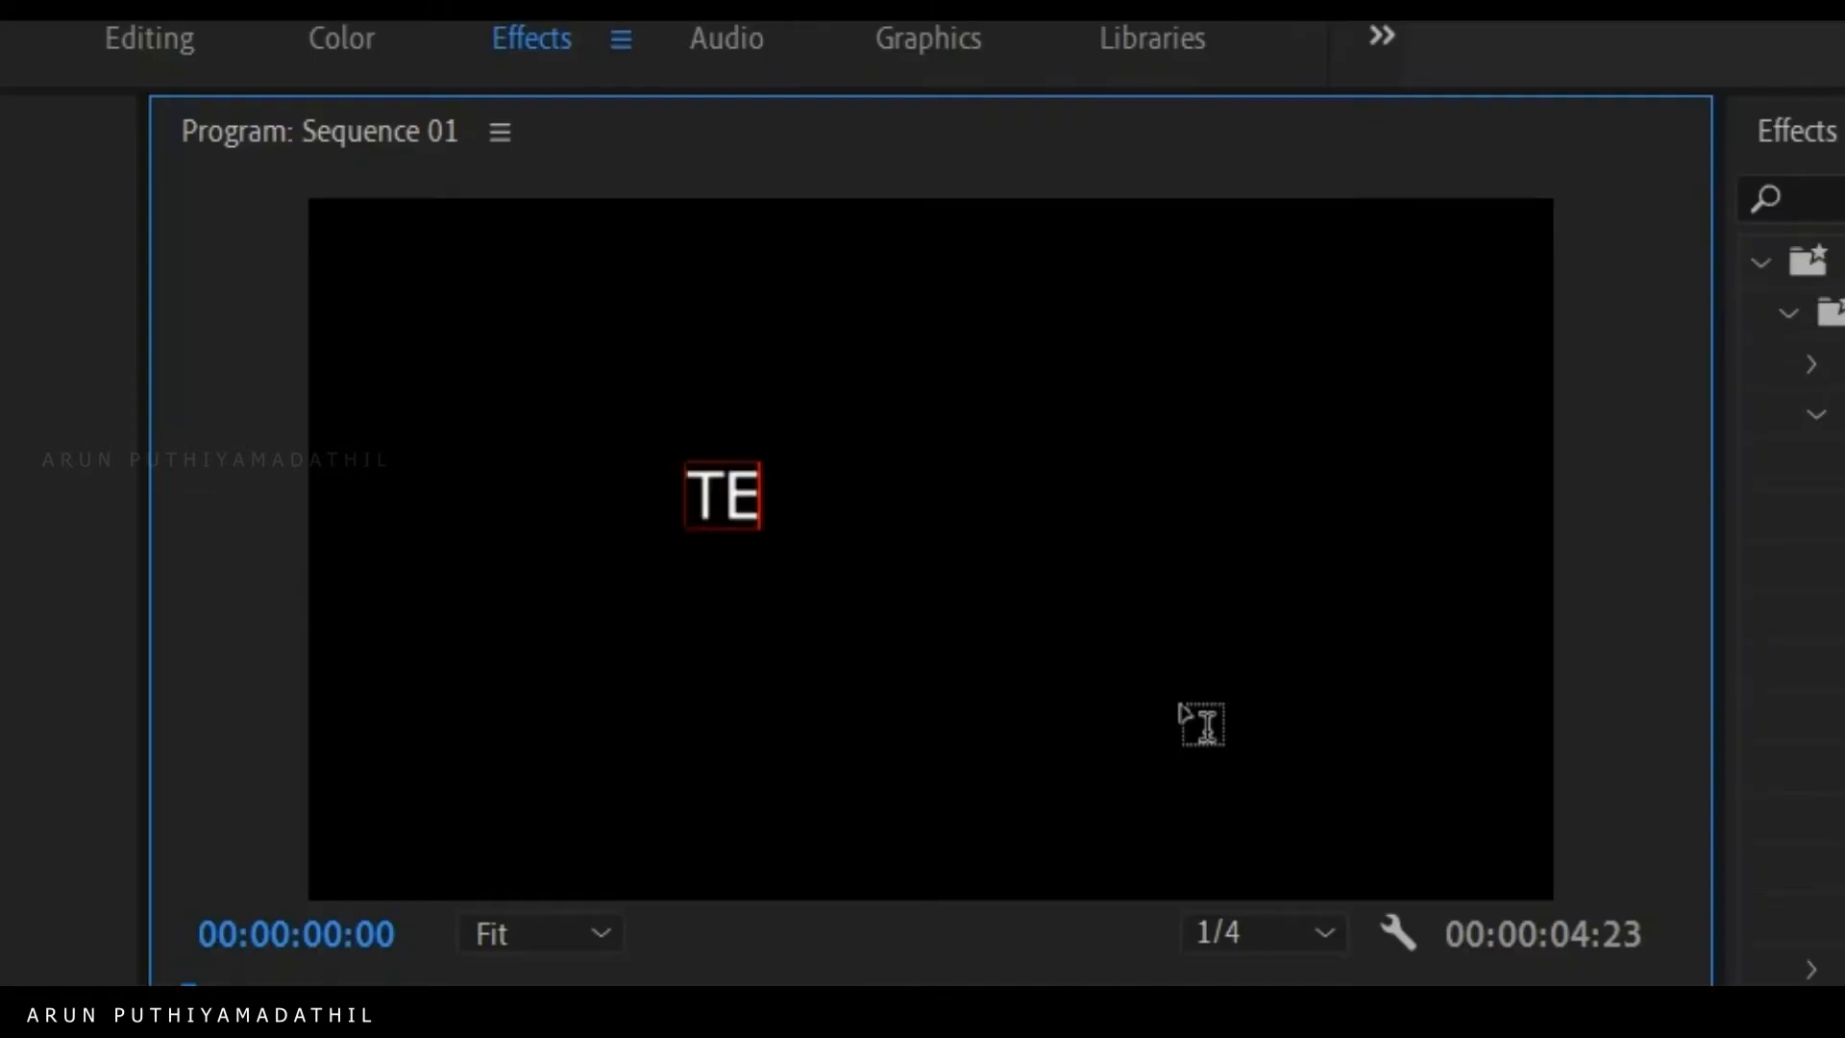
type("XT")
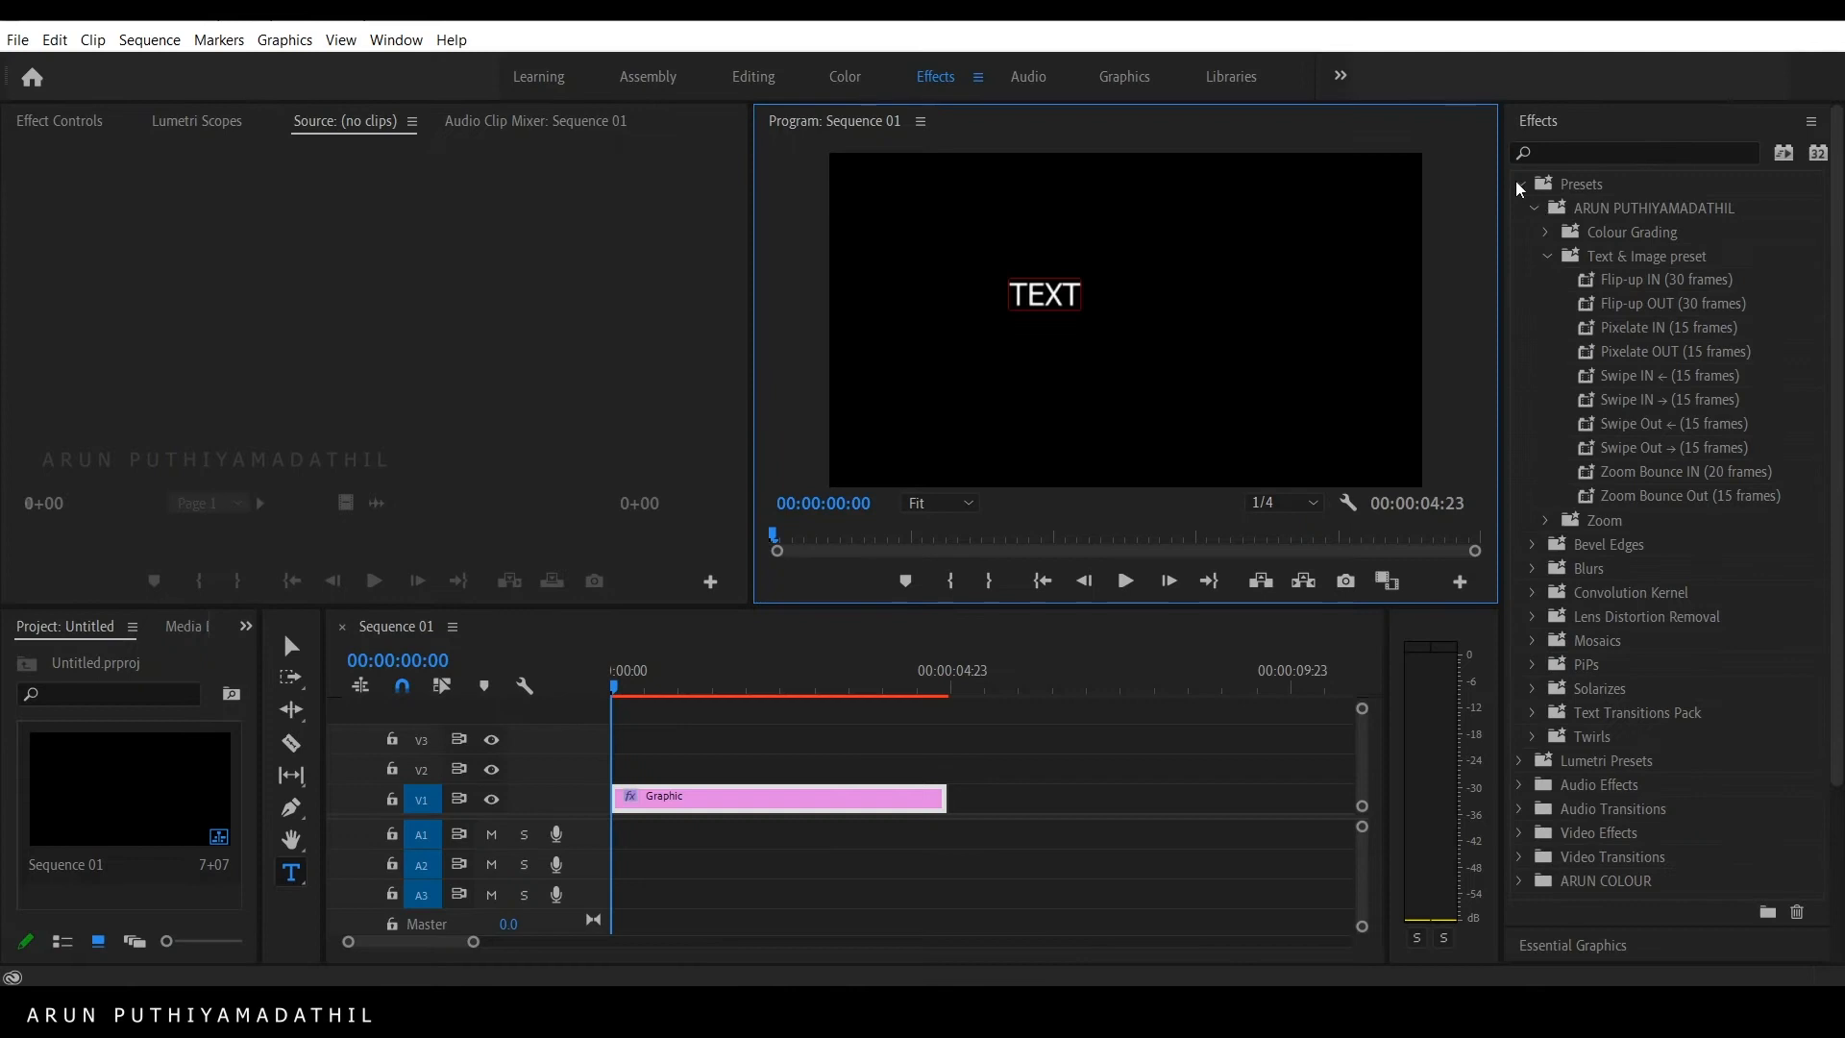
Step: Centre the TEXT layer vertically and horizontally in the frame using Essential Graphics
left_click(1521, 184)
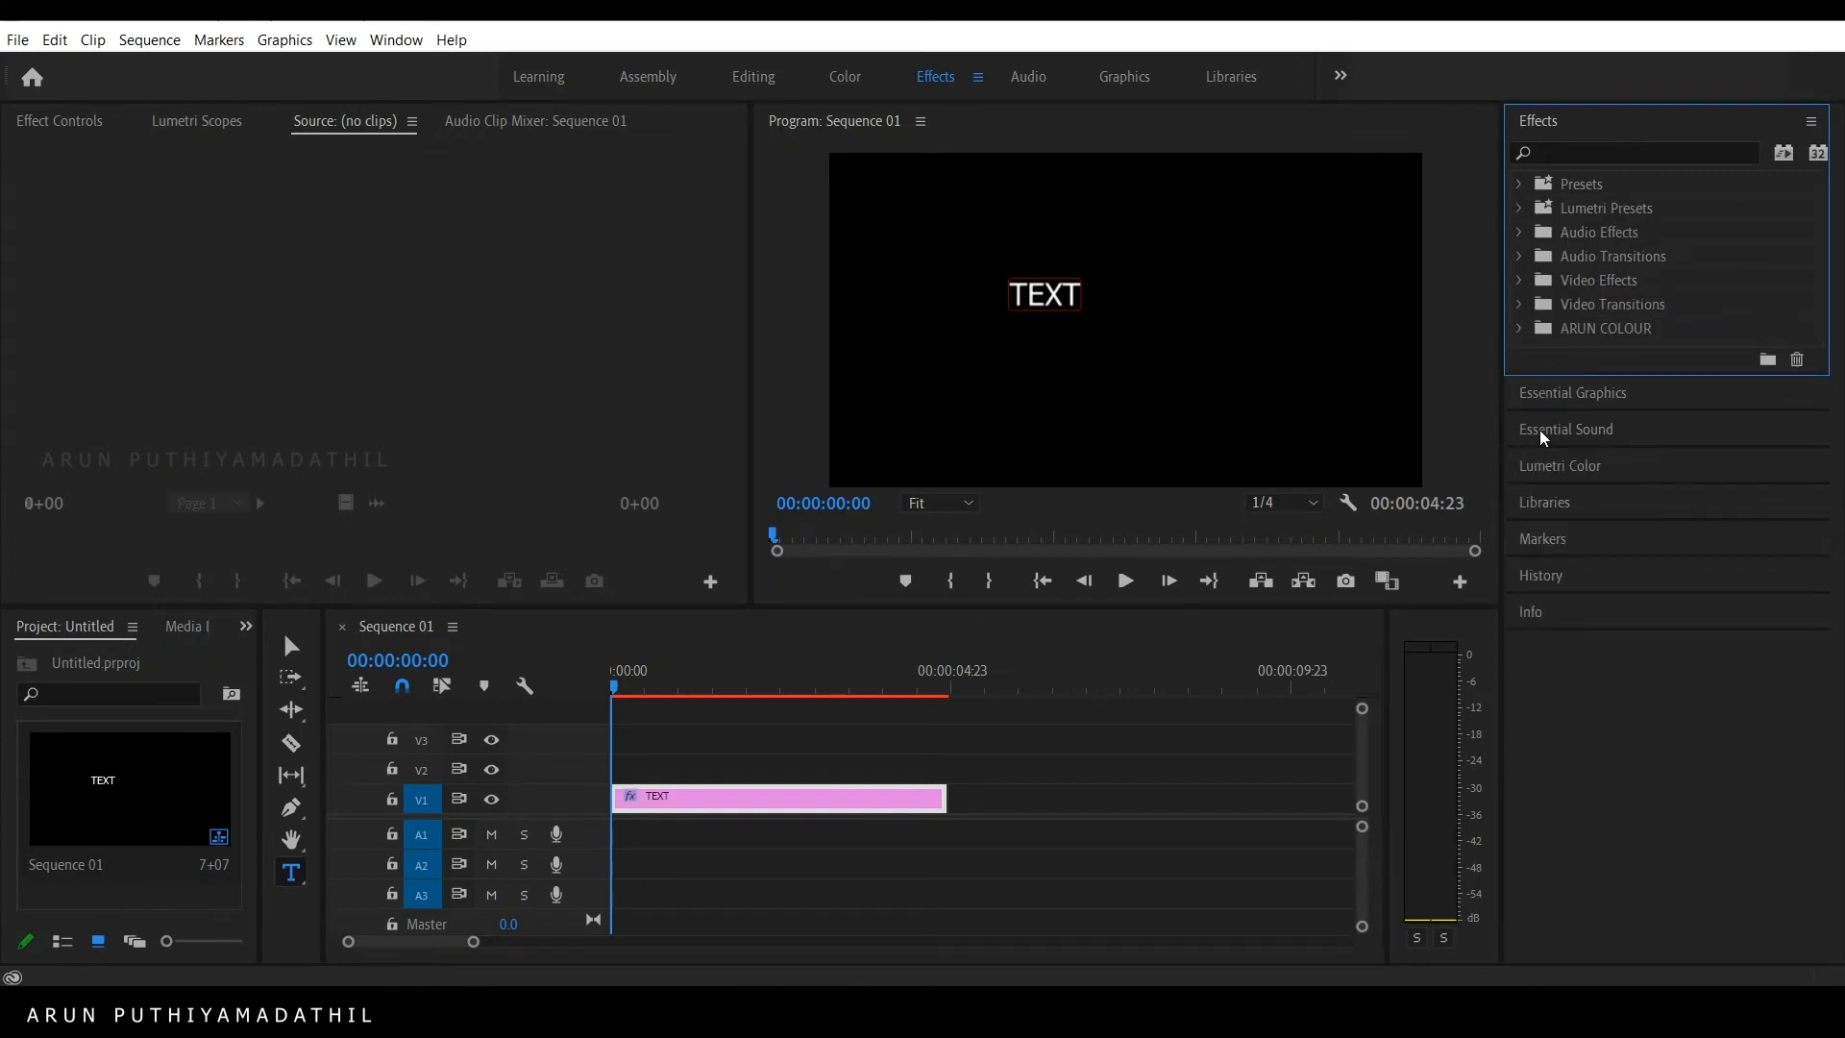
left_click(1524, 396)
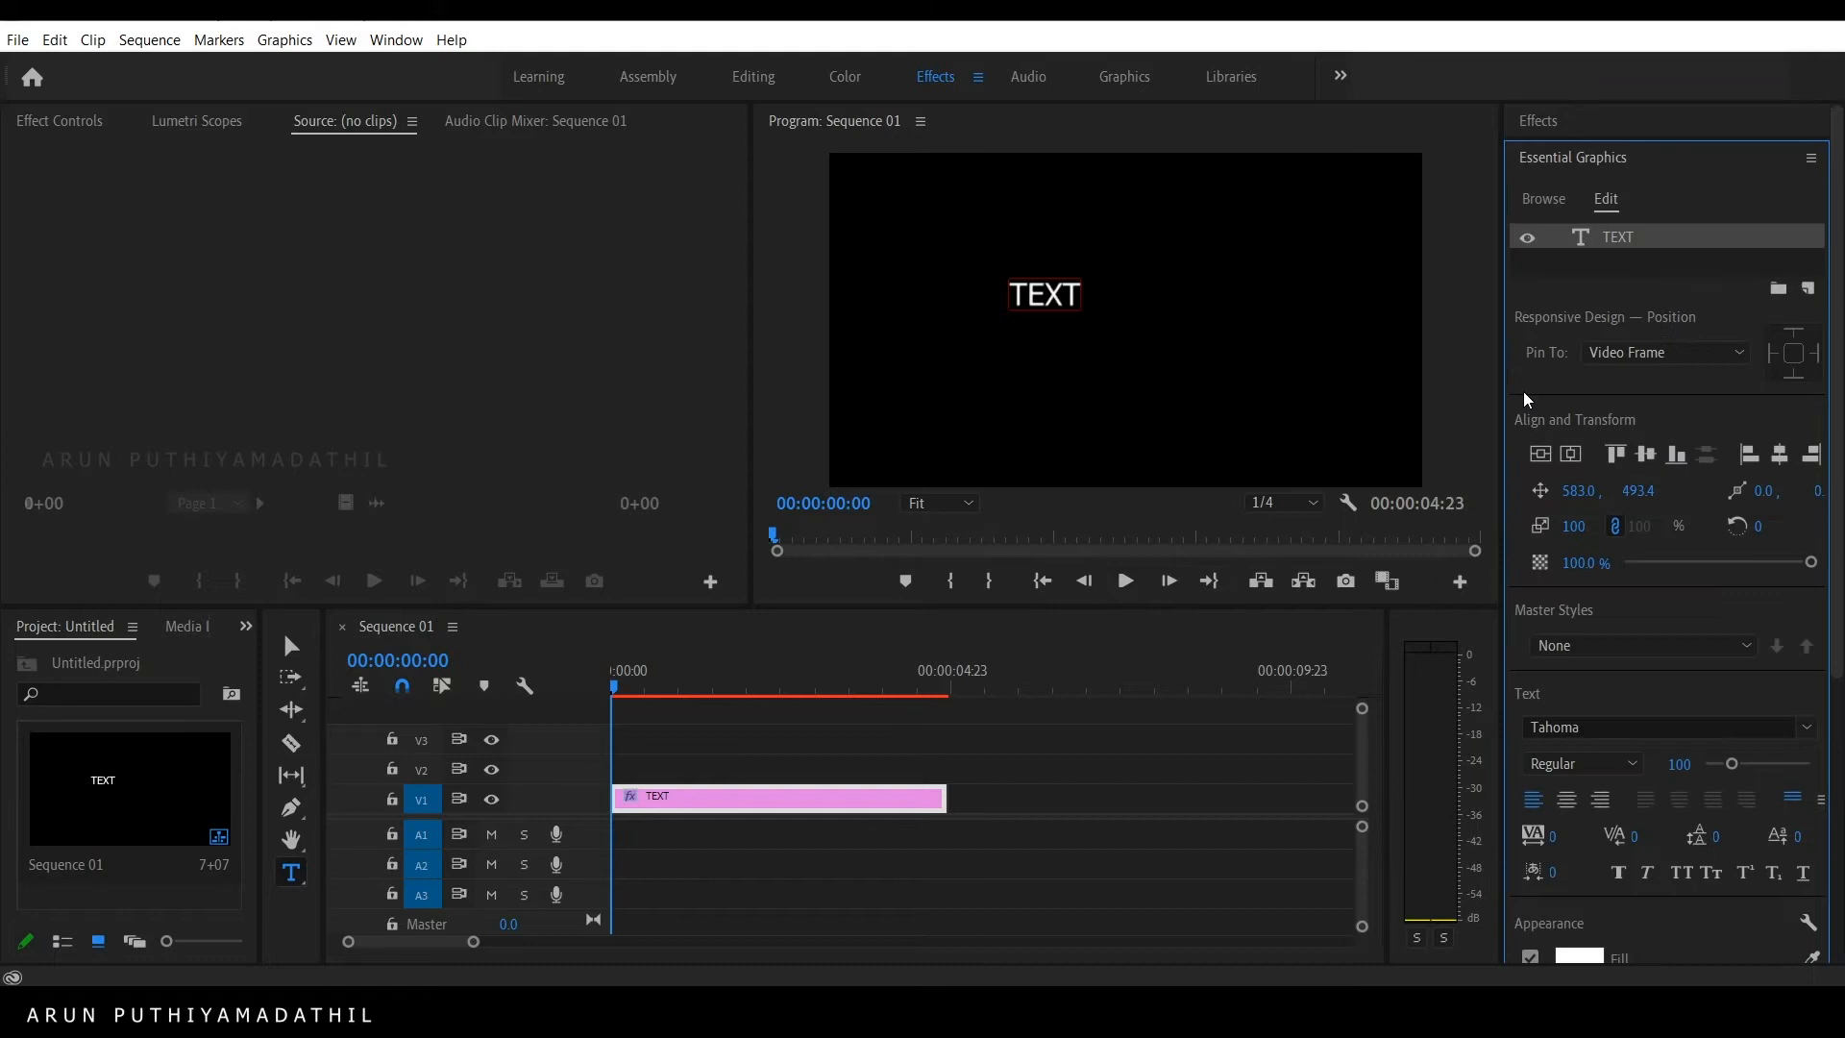
left_click(1547, 460)
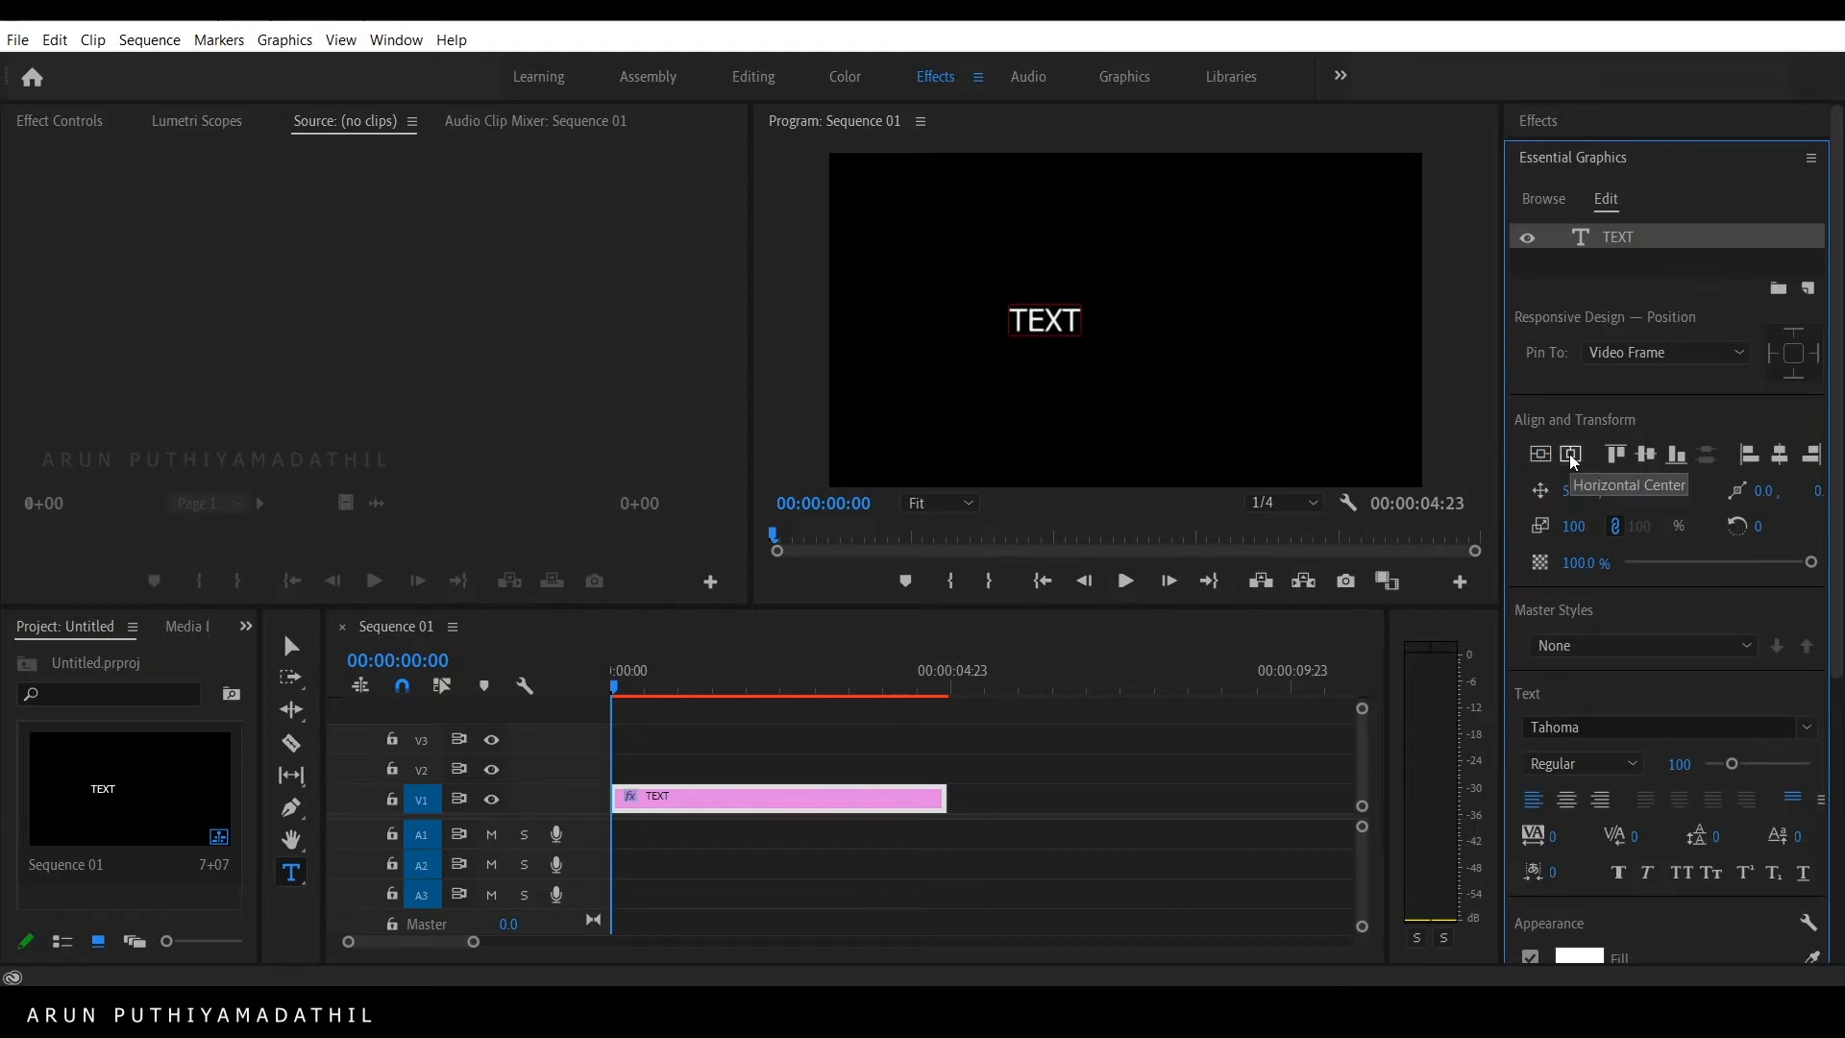
left_click(1570, 453)
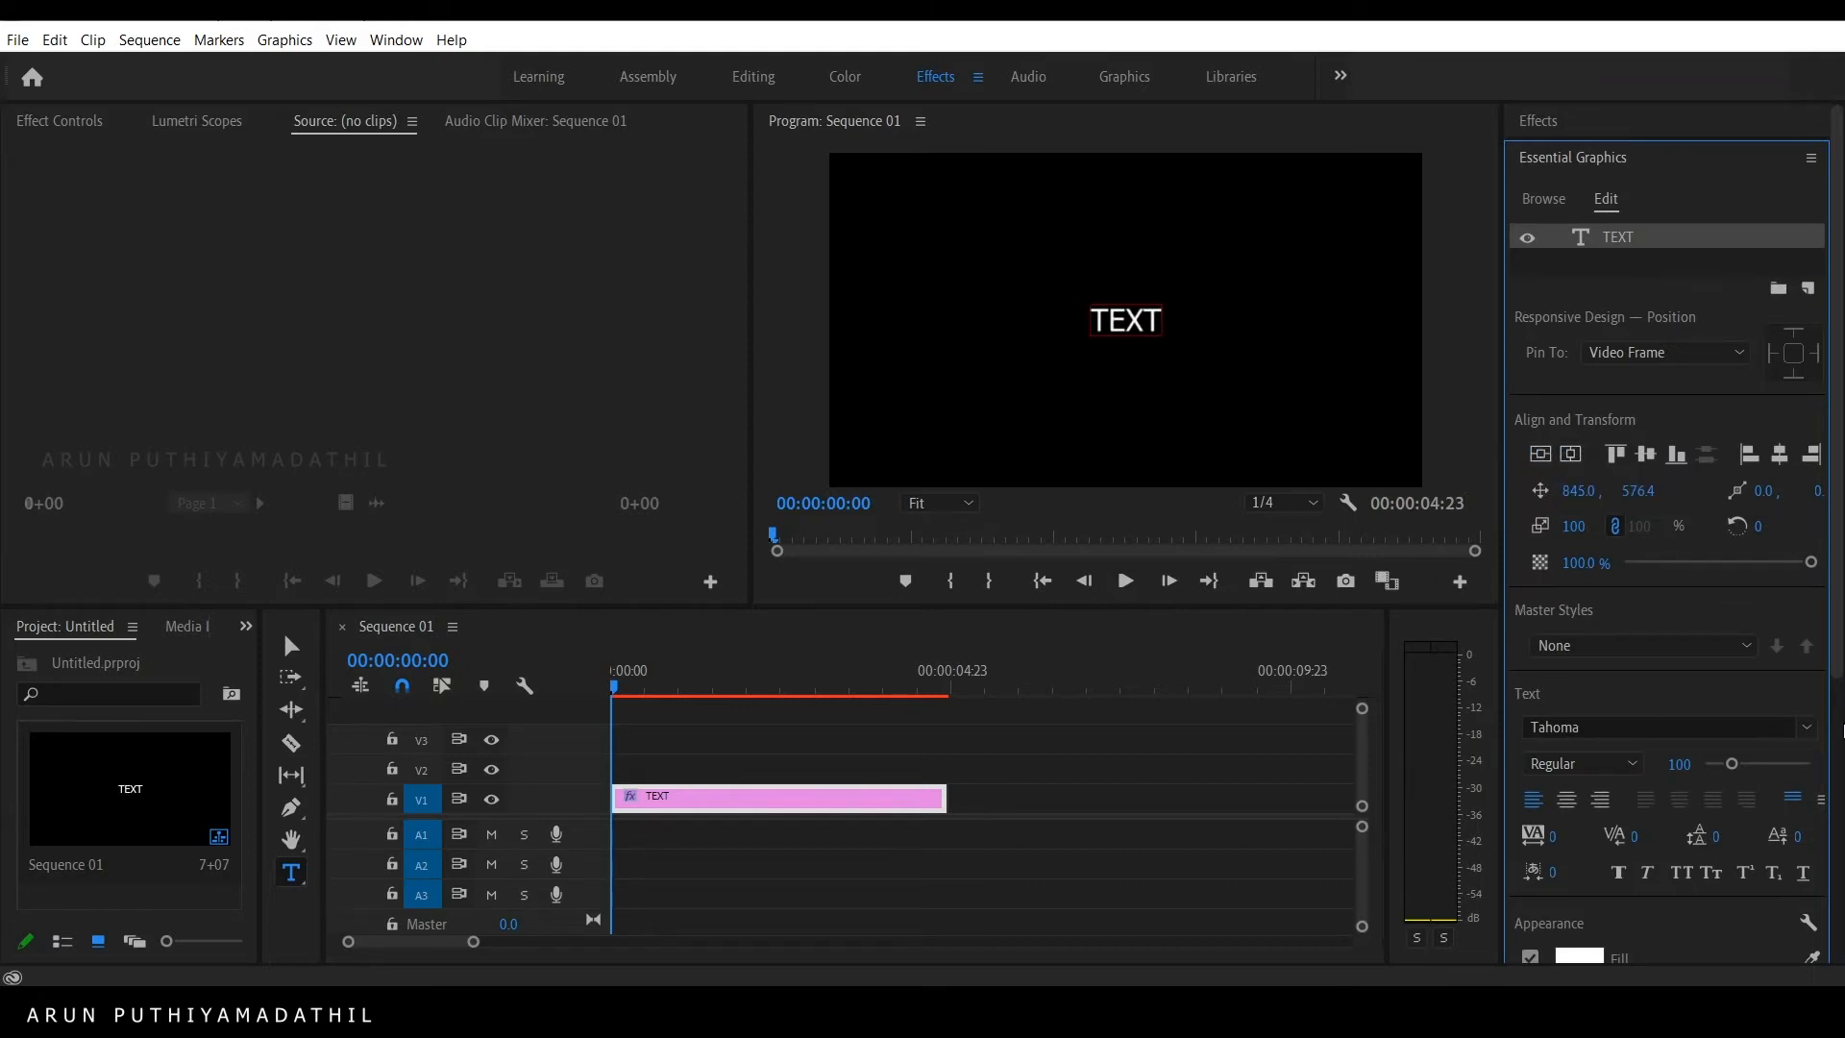
Step: Set the TEXT layer's font style to Bold and recentre it horizontally in the frame
left_click(1587, 766)
left_click(1564, 814)
left_click_drag(1164, 330, 1092, 338)
left_click(1595, 766)
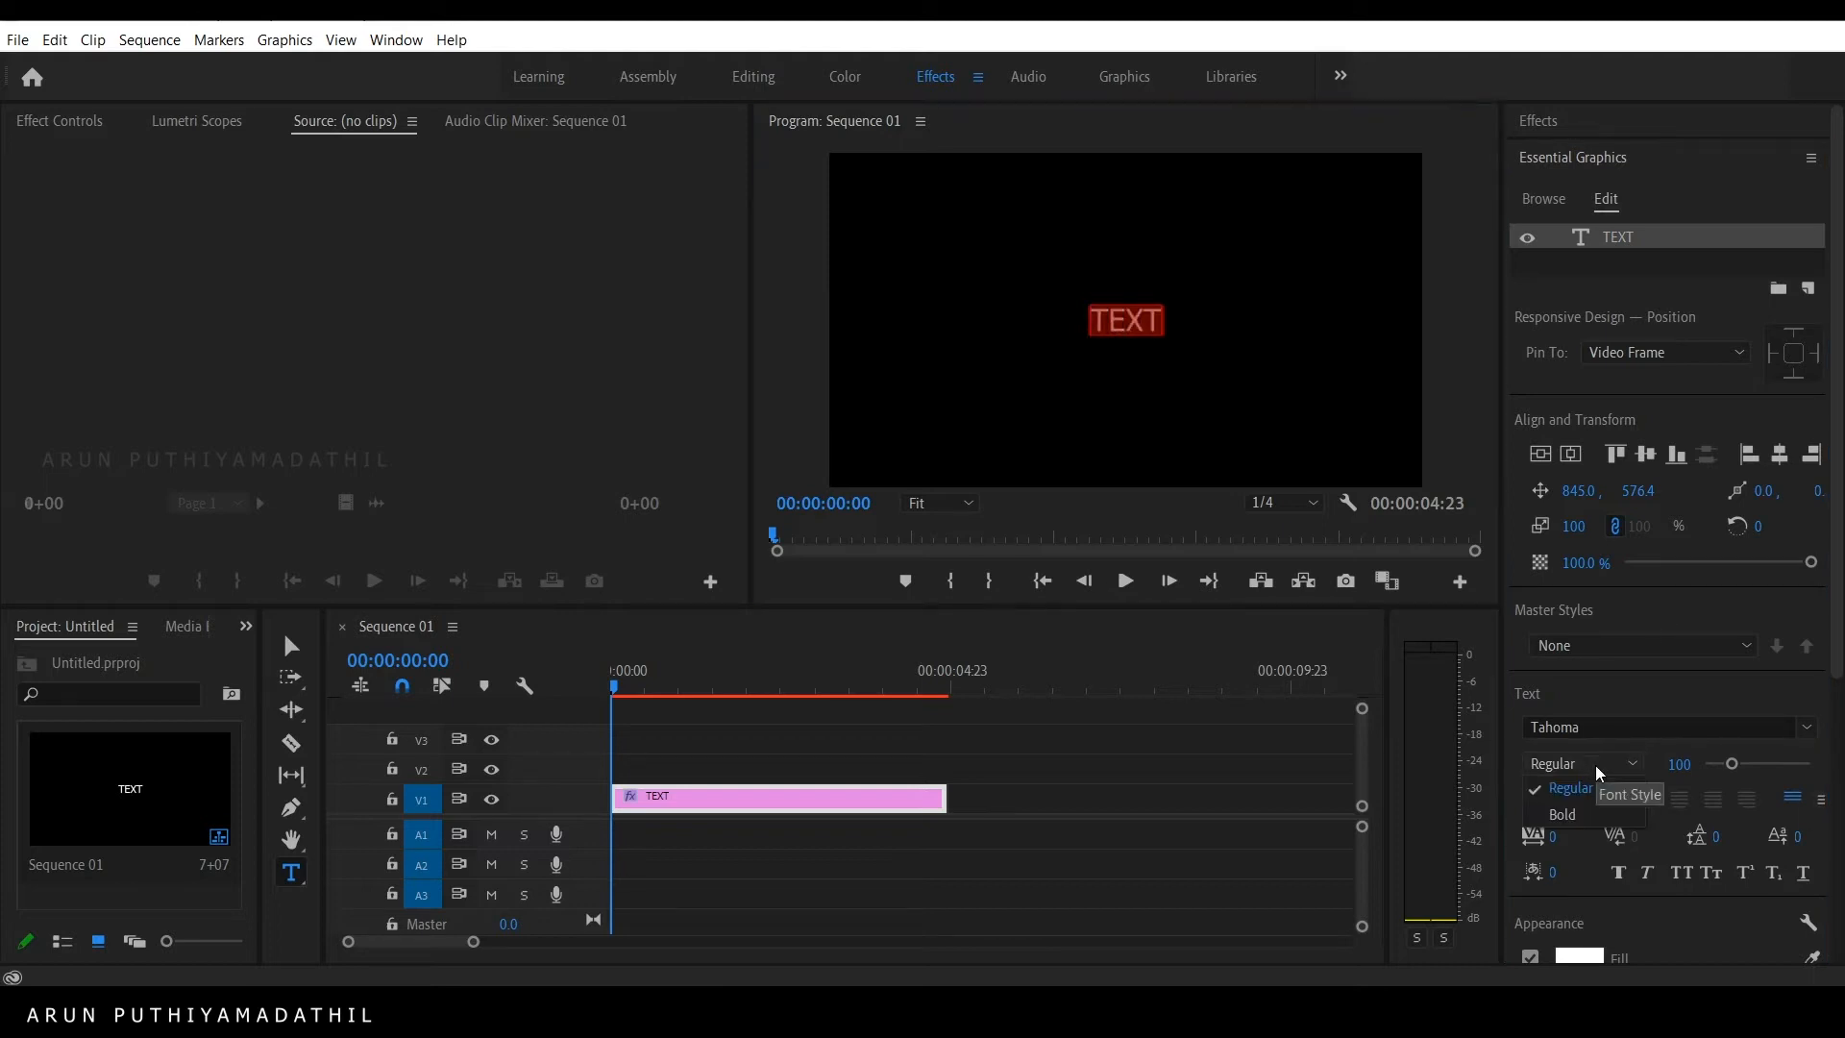
left_click(1590, 817)
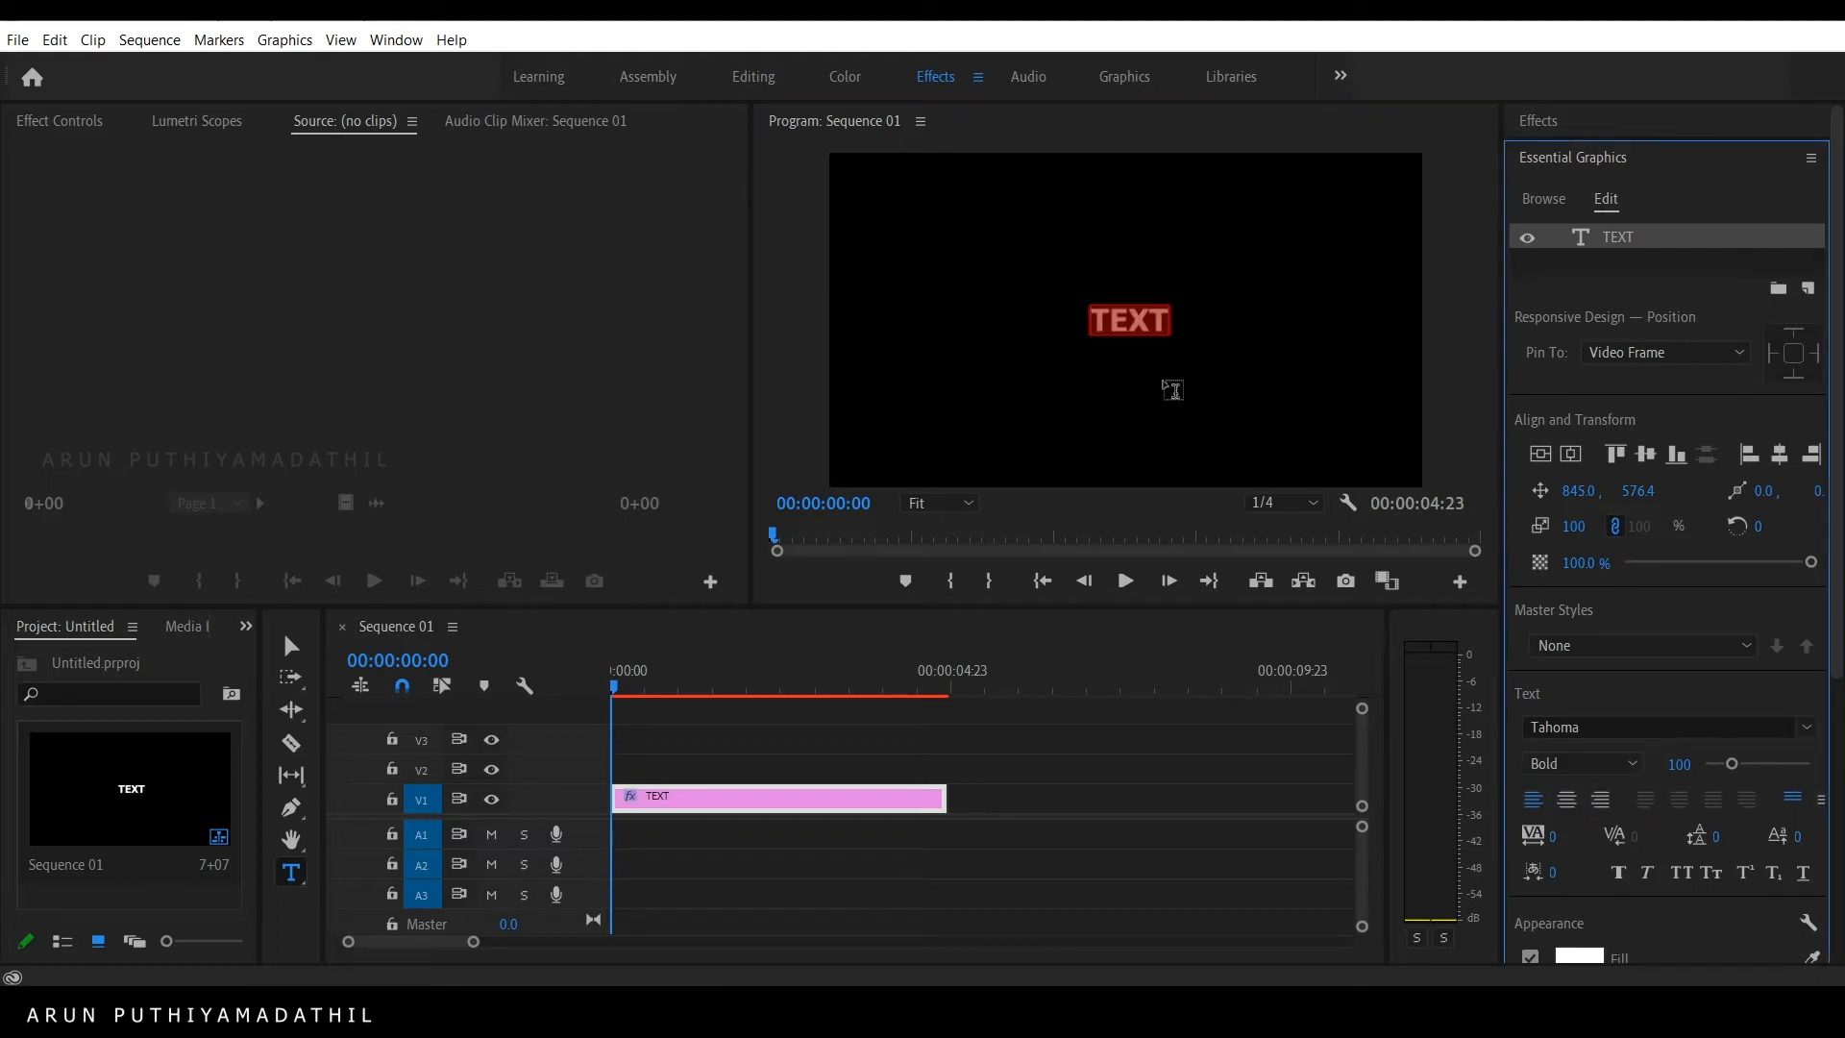
left_click(1569, 454)
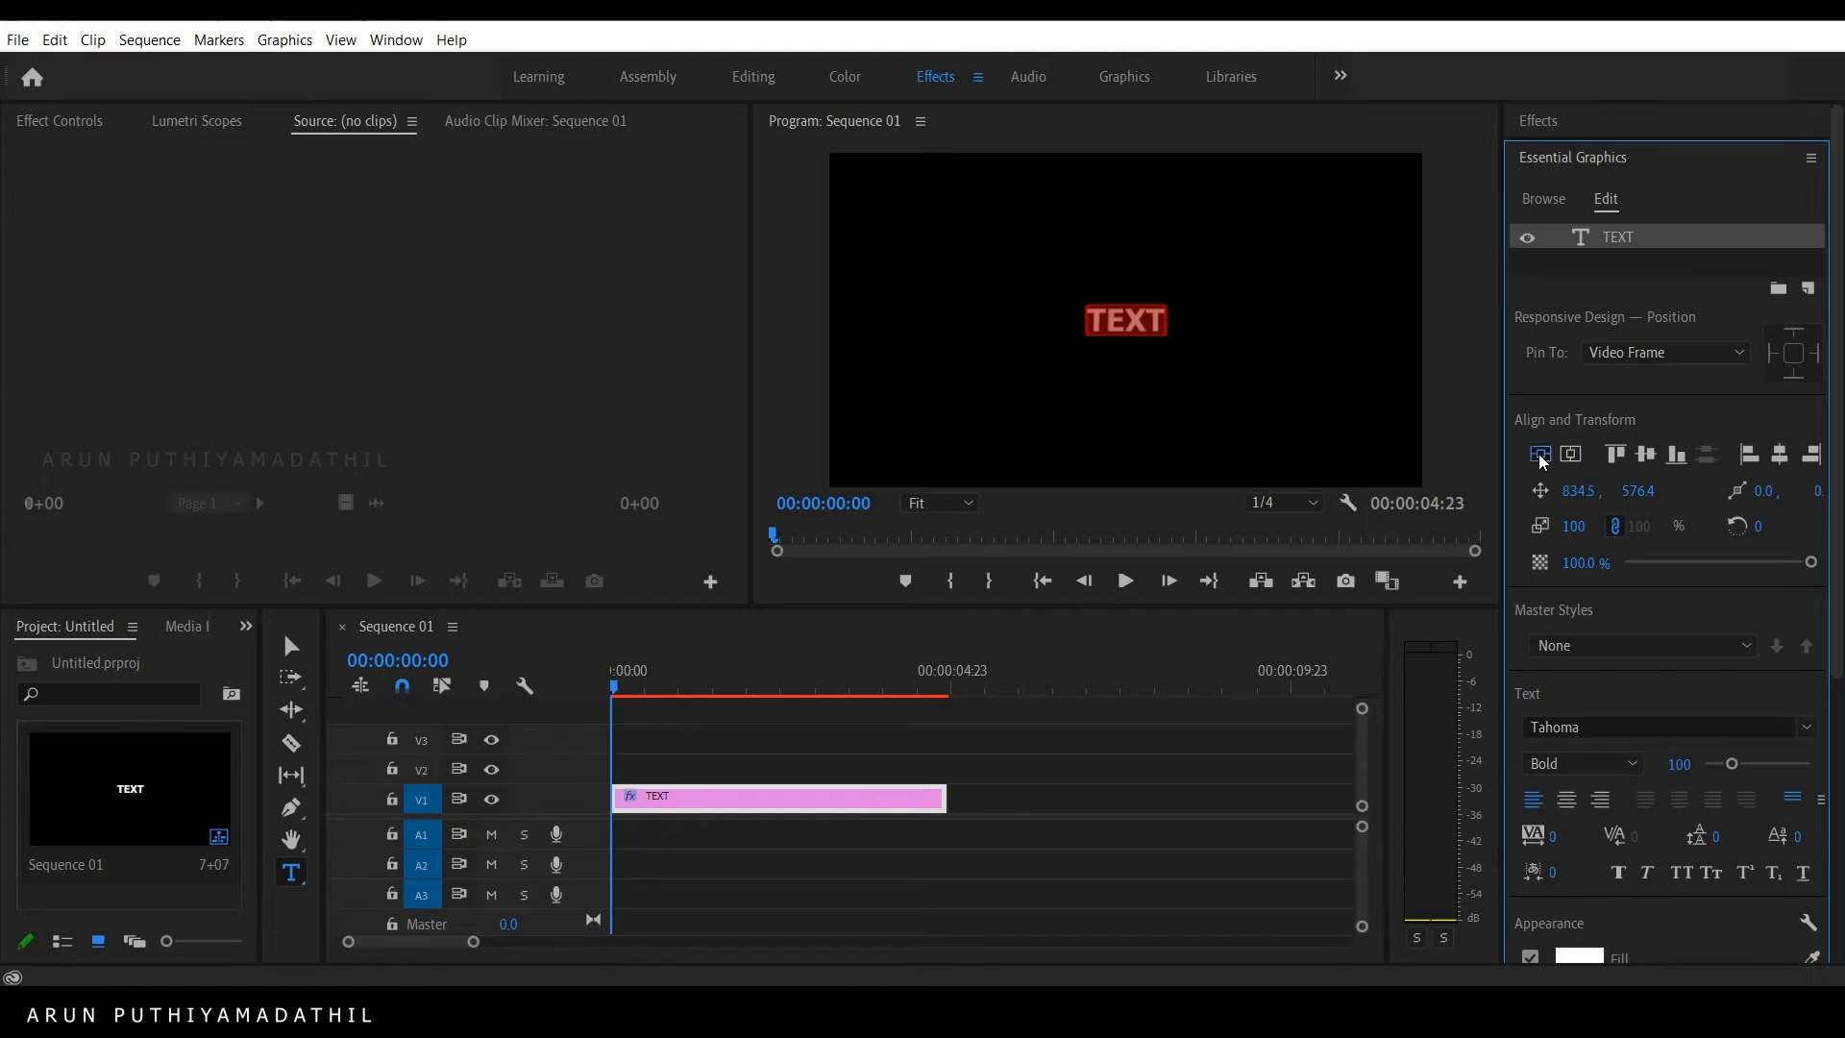
left_click(1136, 774)
left_click(749, 795)
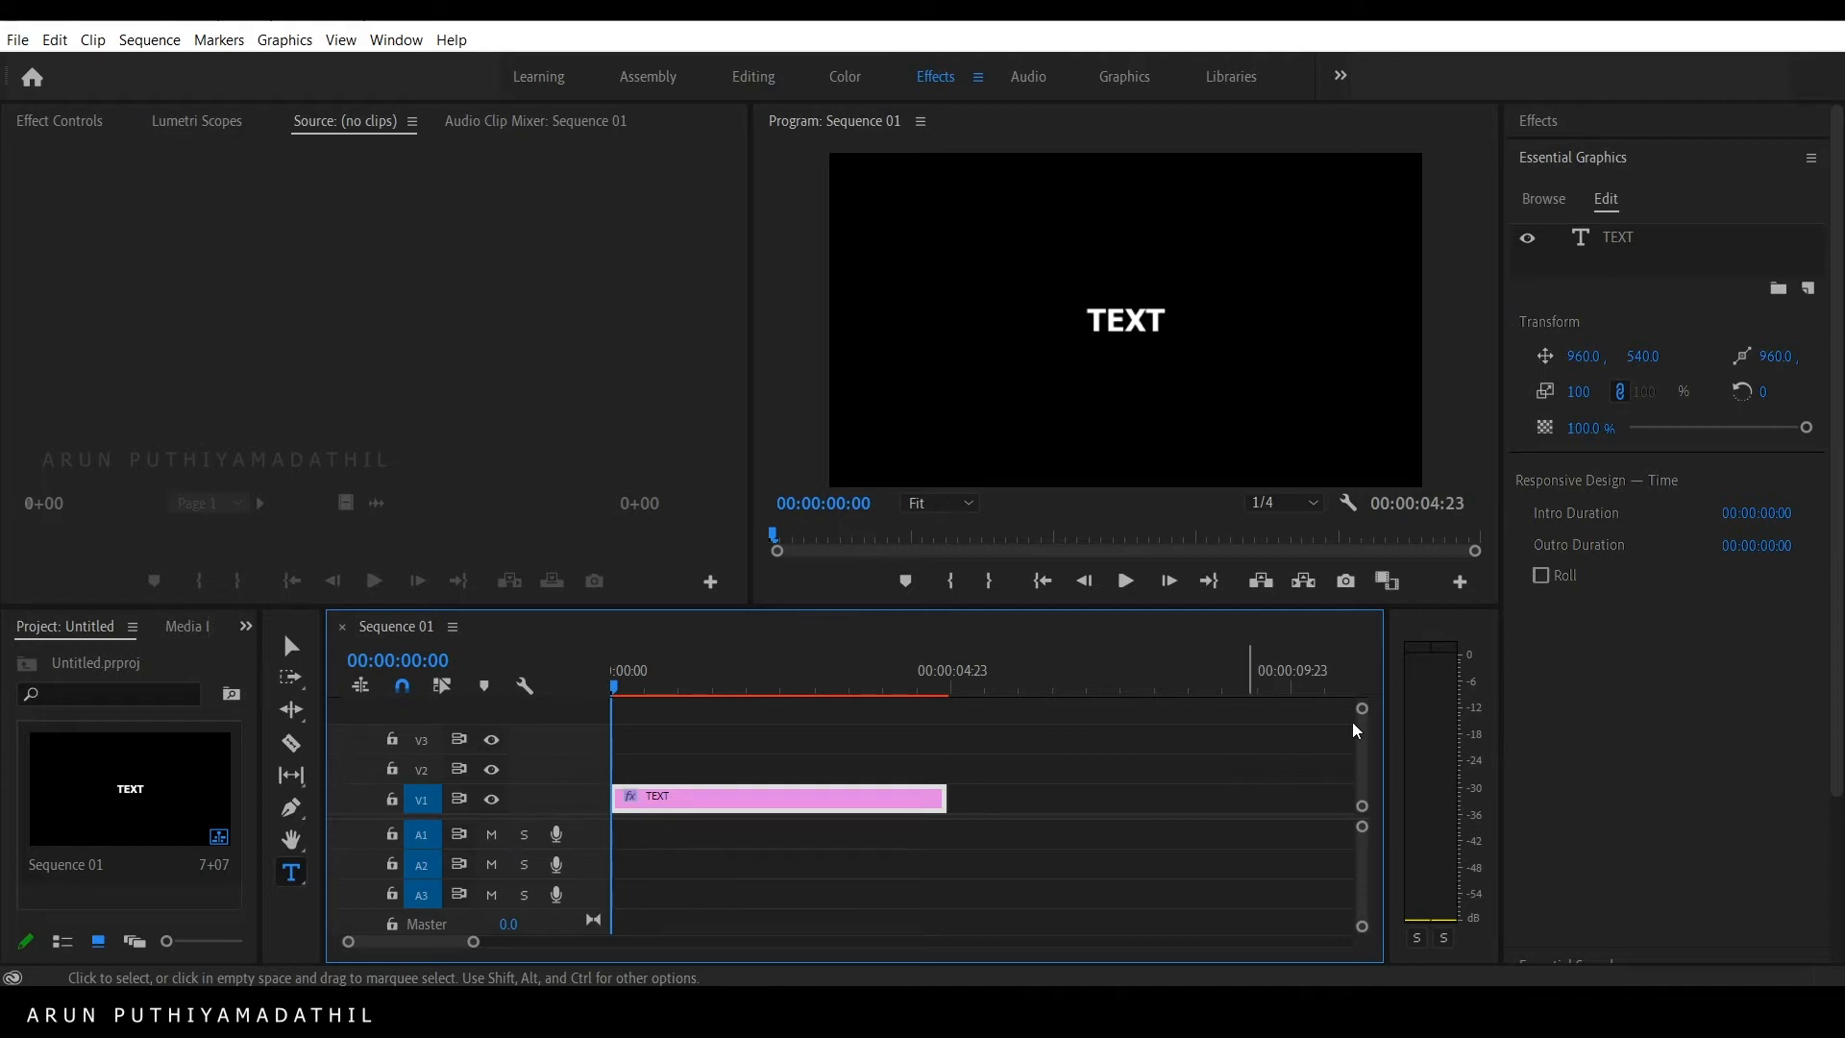
Step: Return to the Effects presets and select Zoom Bounce IN (20 frames) in the Text & Image preset folder
left_click(1556, 164)
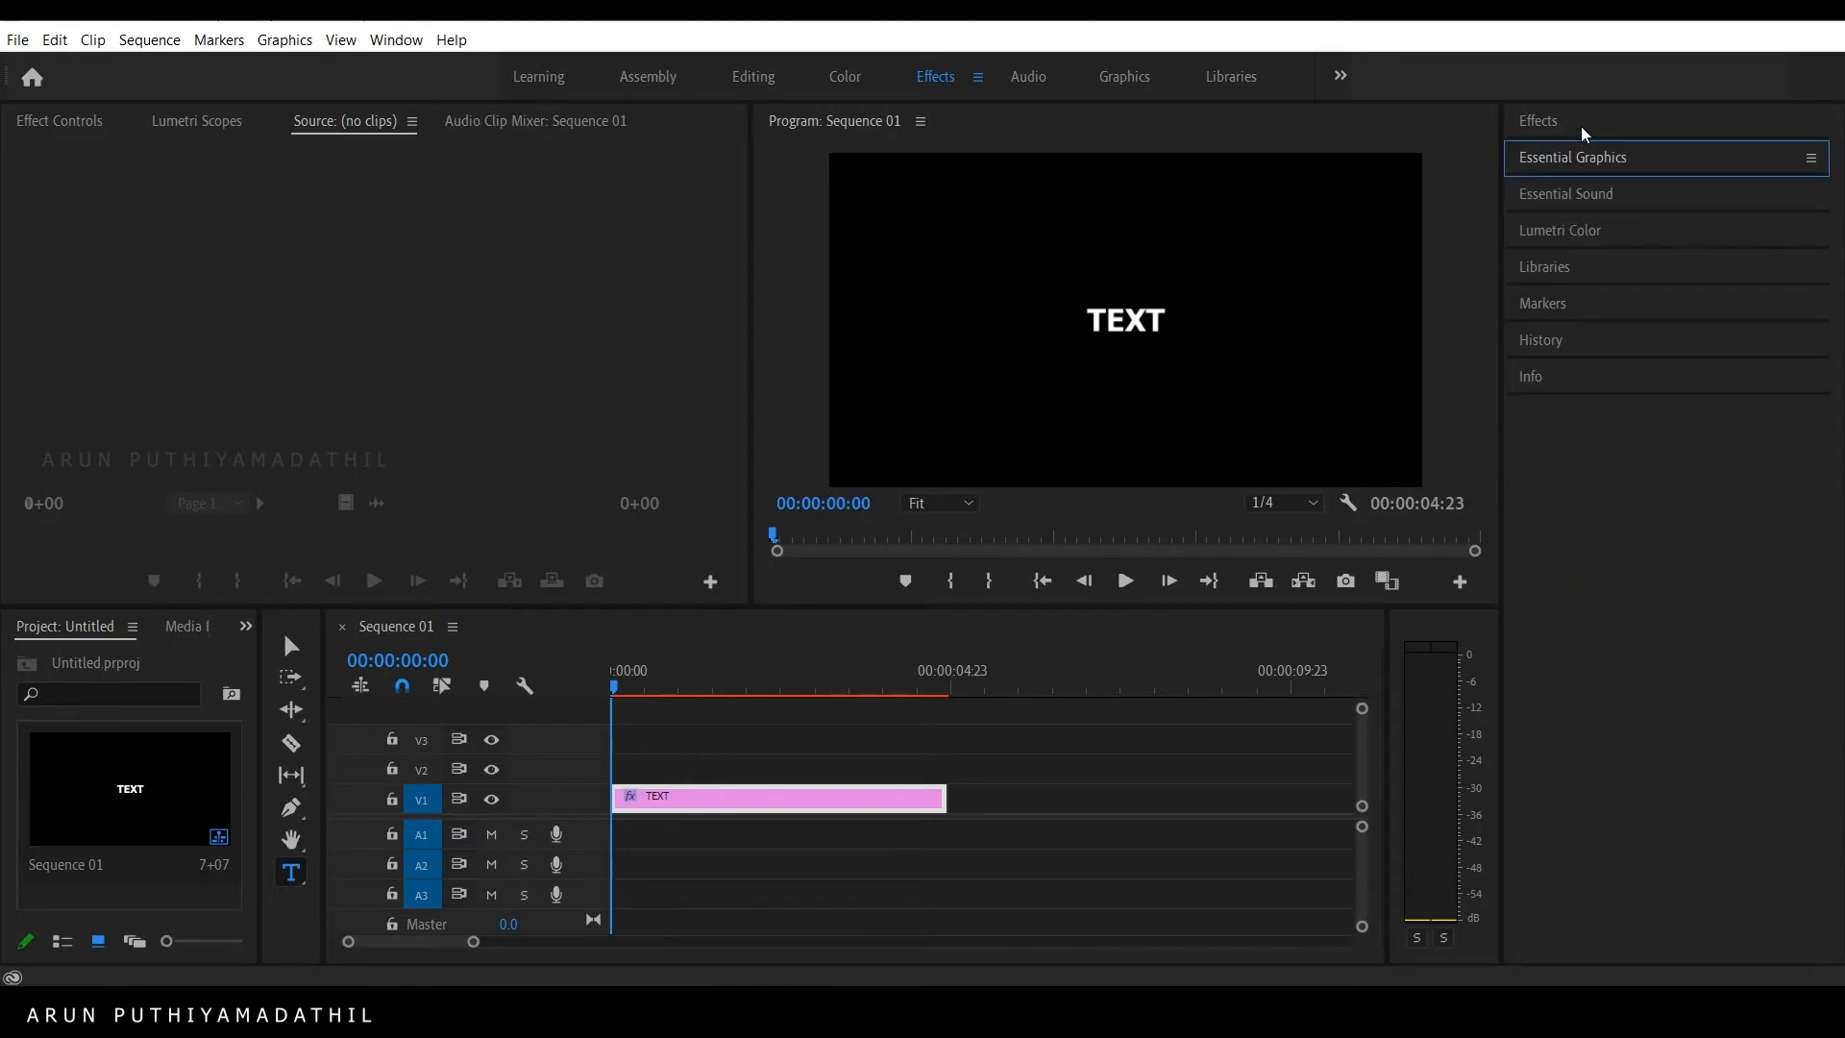
left_click(1564, 126)
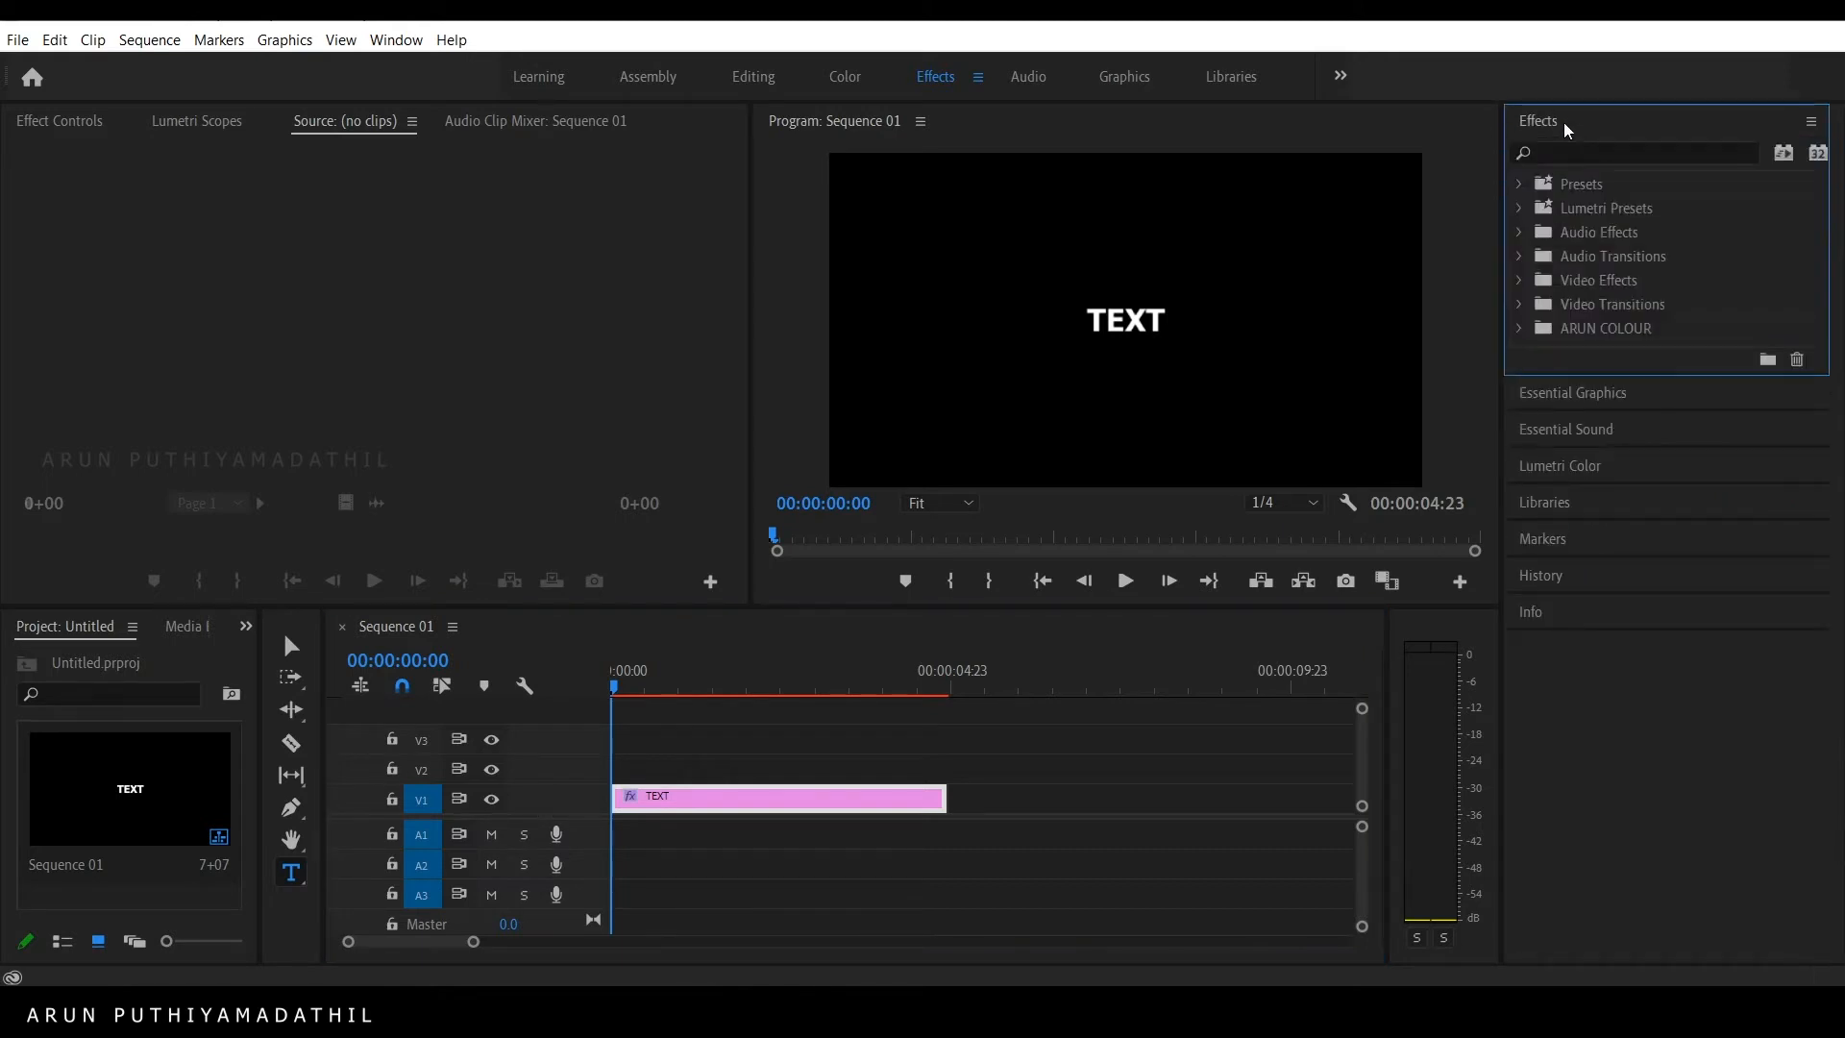
left_click(1519, 186)
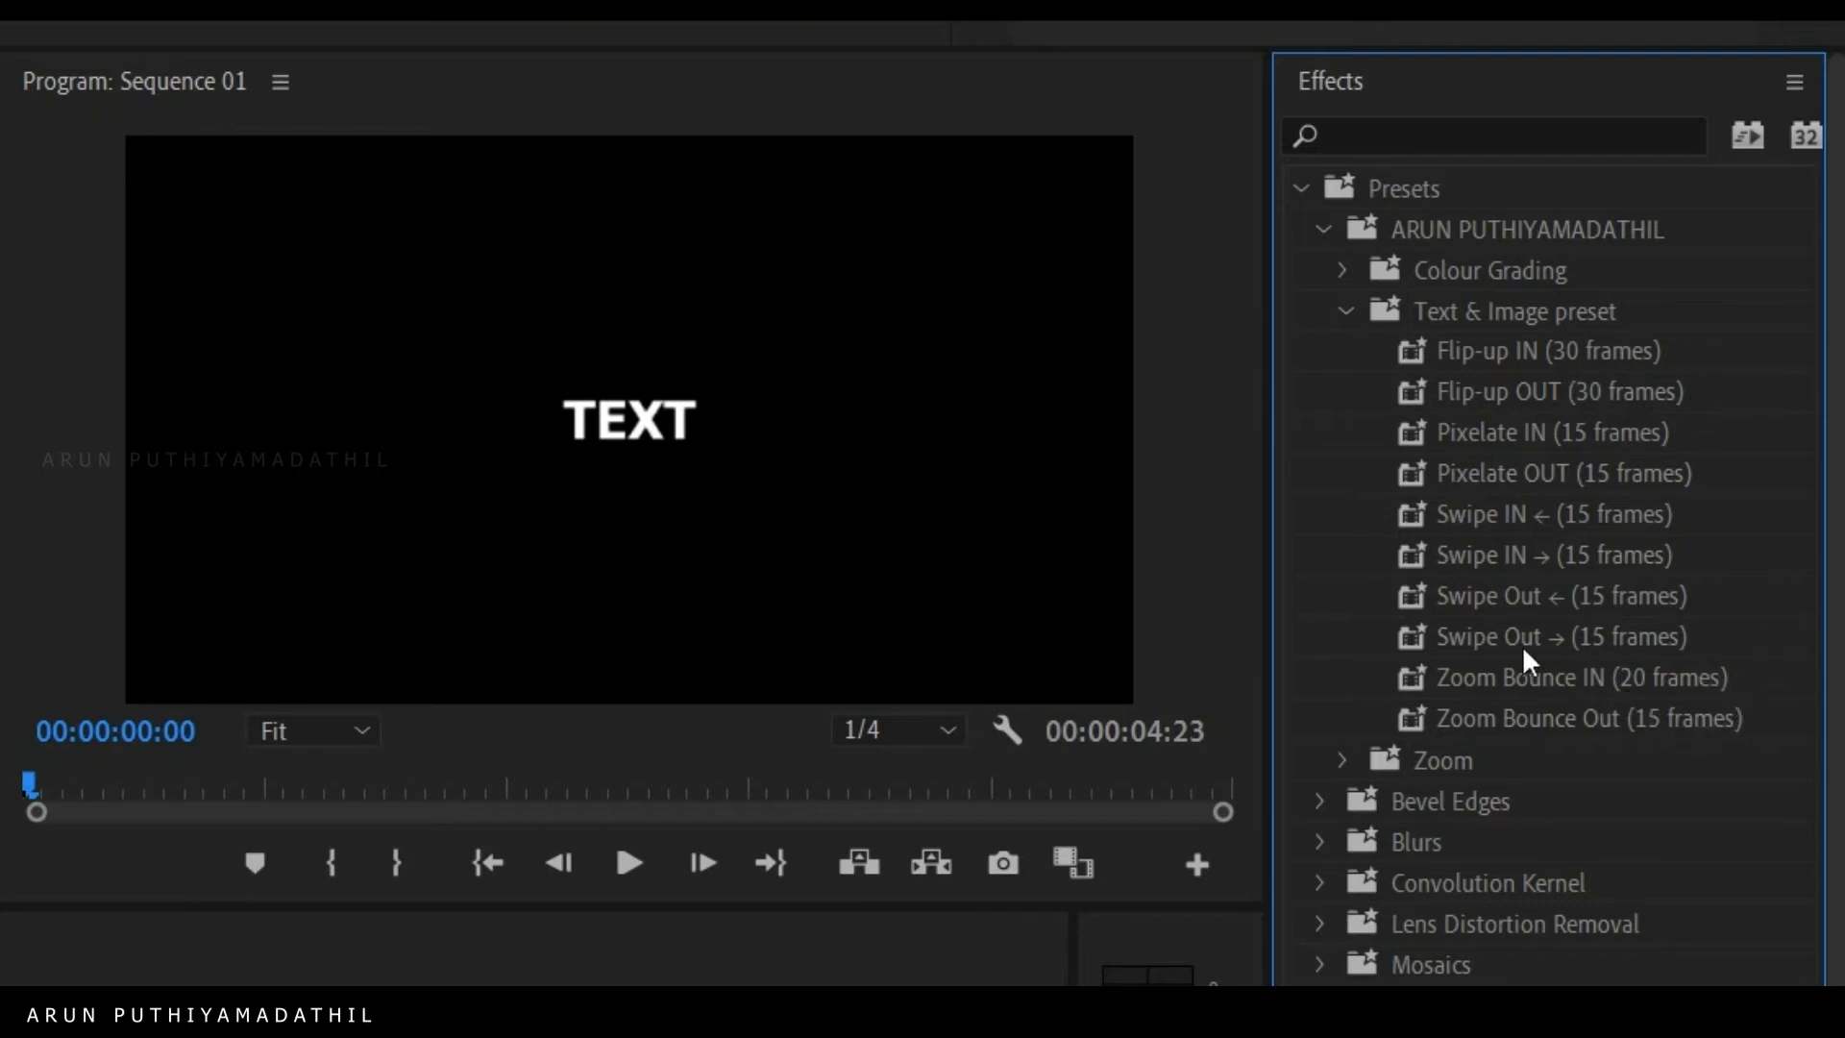
left_click(1524, 677)
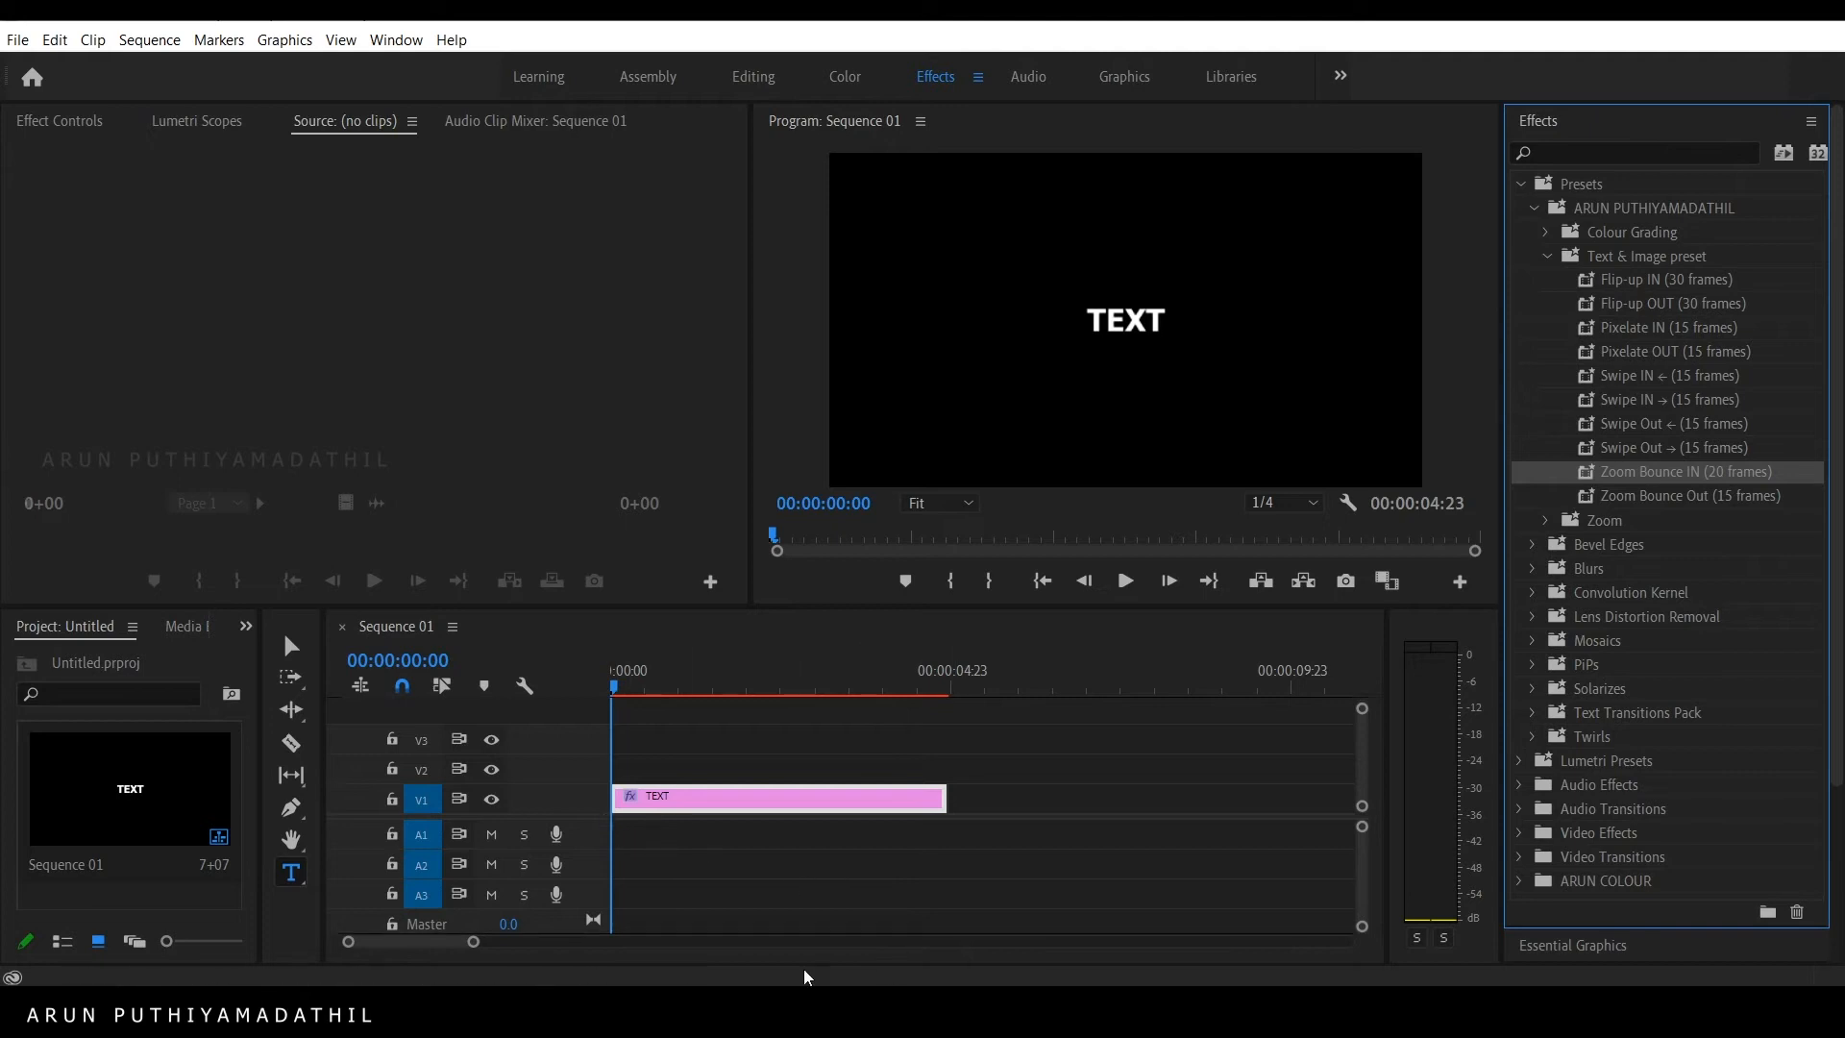
Step: Split the TEXT clip on V1 at 00:00:00:19 with the Razor tool
mouse_move(470, 941)
left_mouse_down()
mouse_move(486, 947)
mouse_move(471, 940)
left_mouse_up()
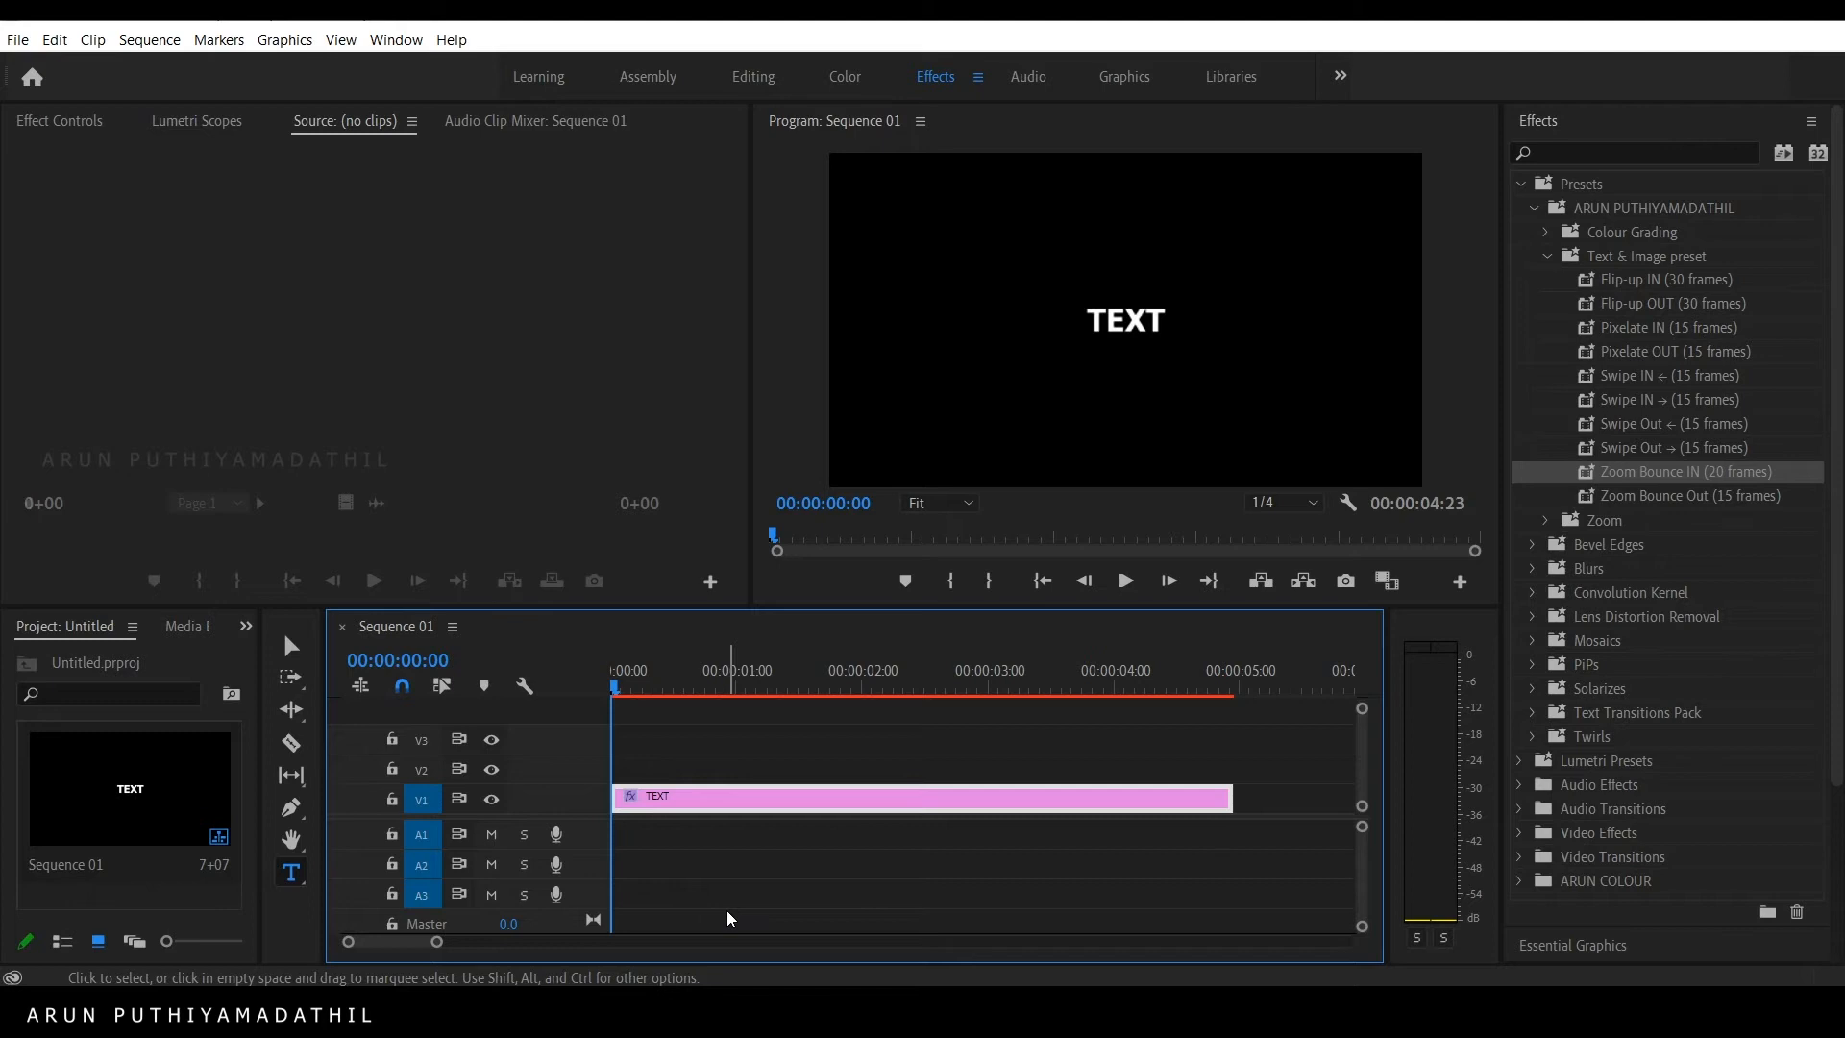
key("Right")
key("Right")
key("Right")
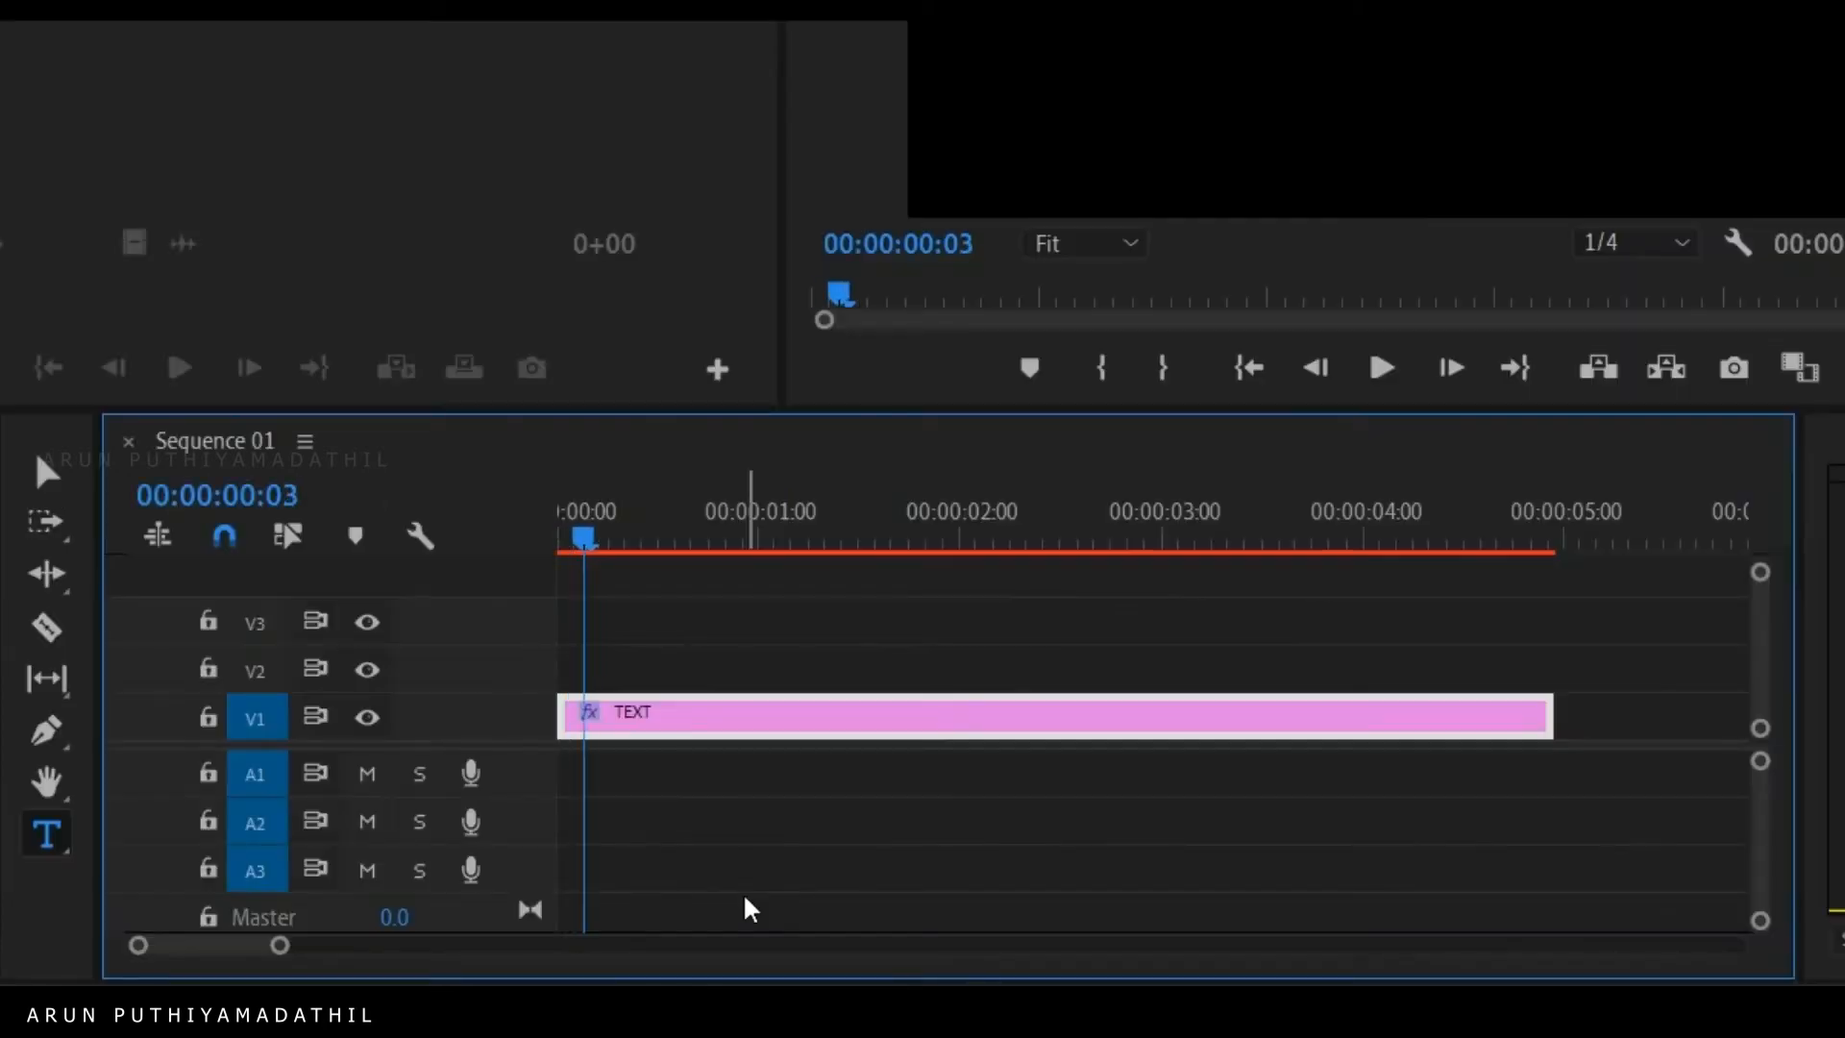
key("Right")
key("Right")
key("Right")
key("Right")
key("Right")
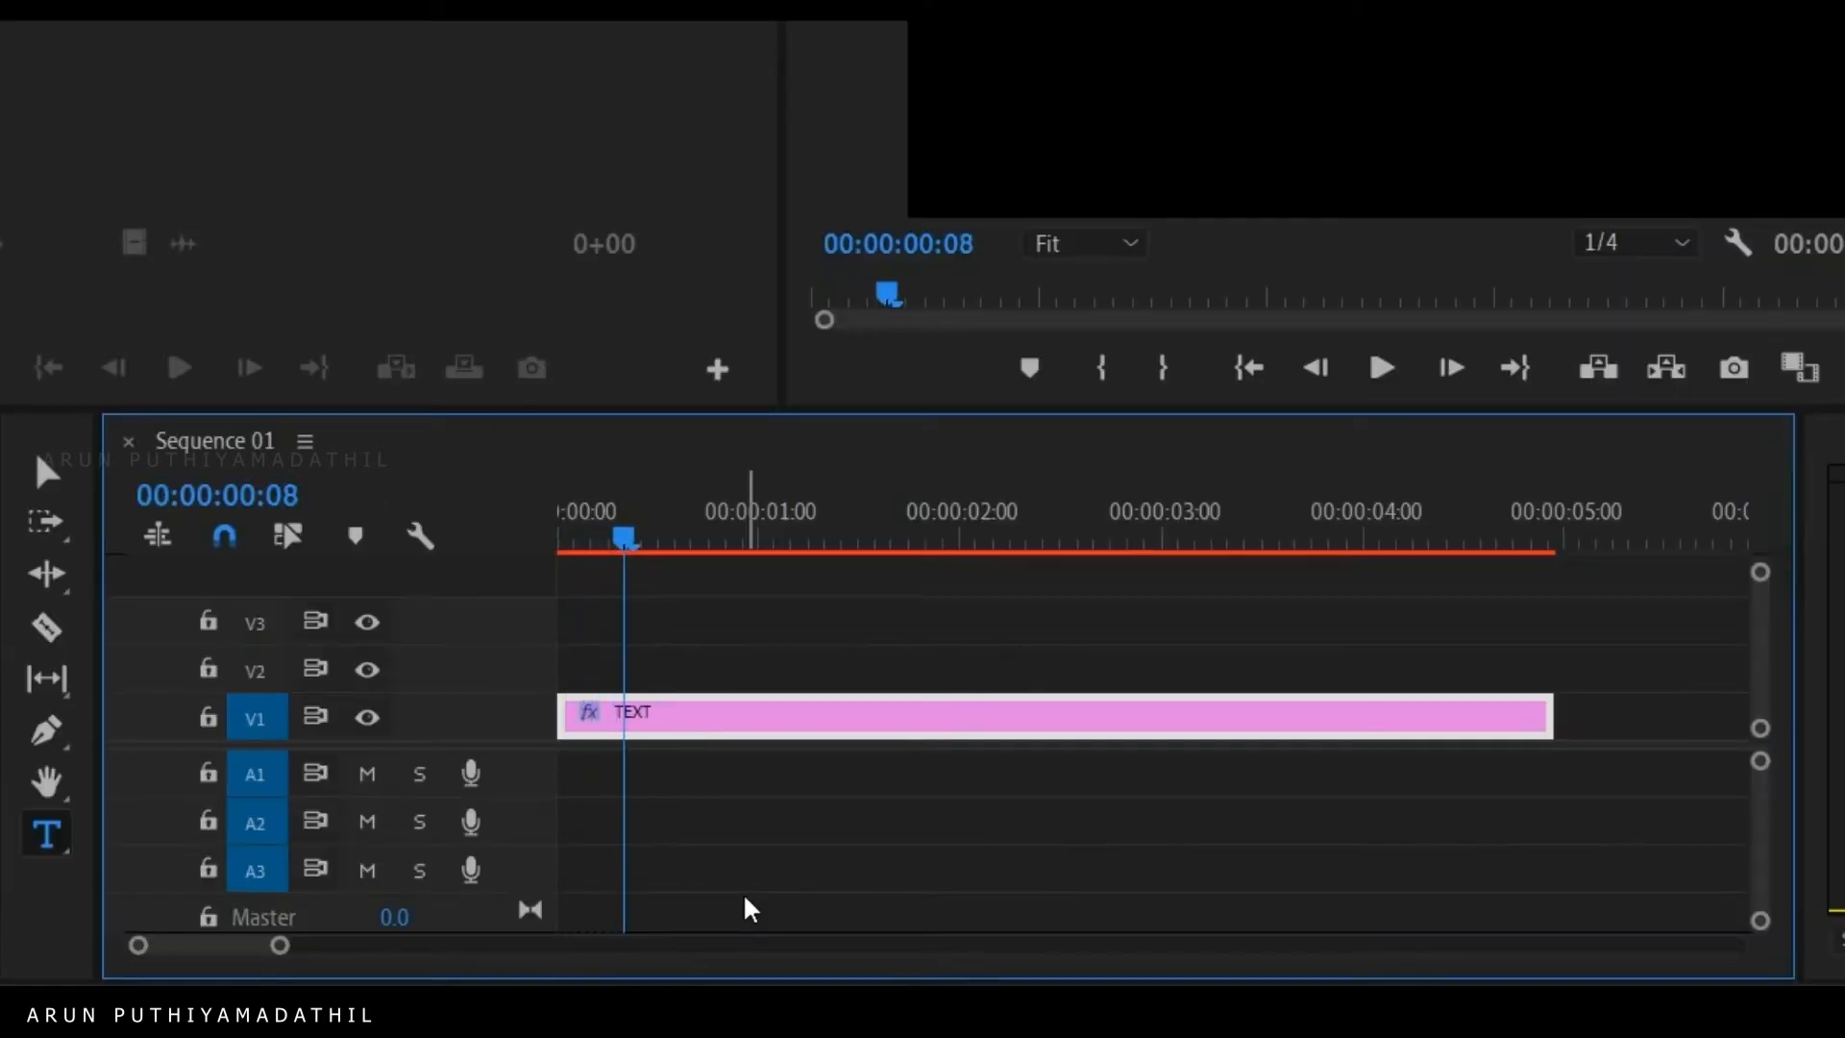
key("Right")
key("Right")
key("Right")
key("Right")
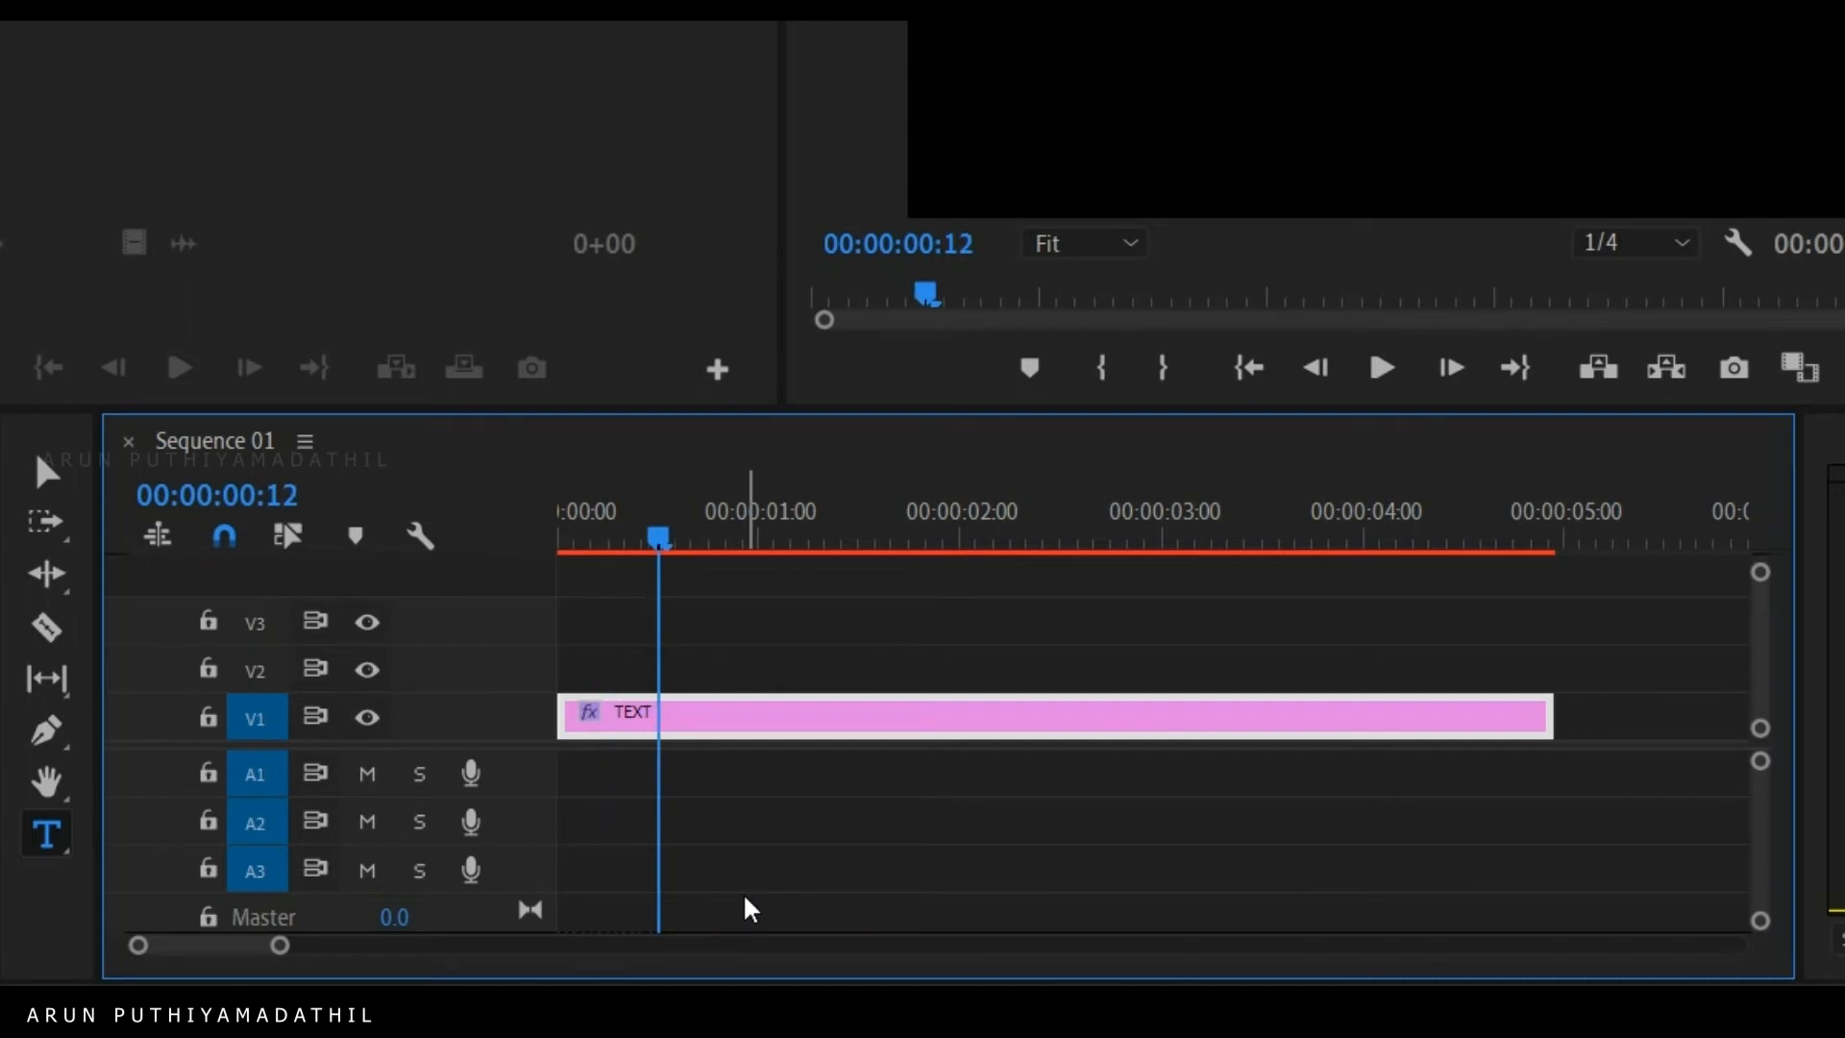
key("Left")
key("Home")
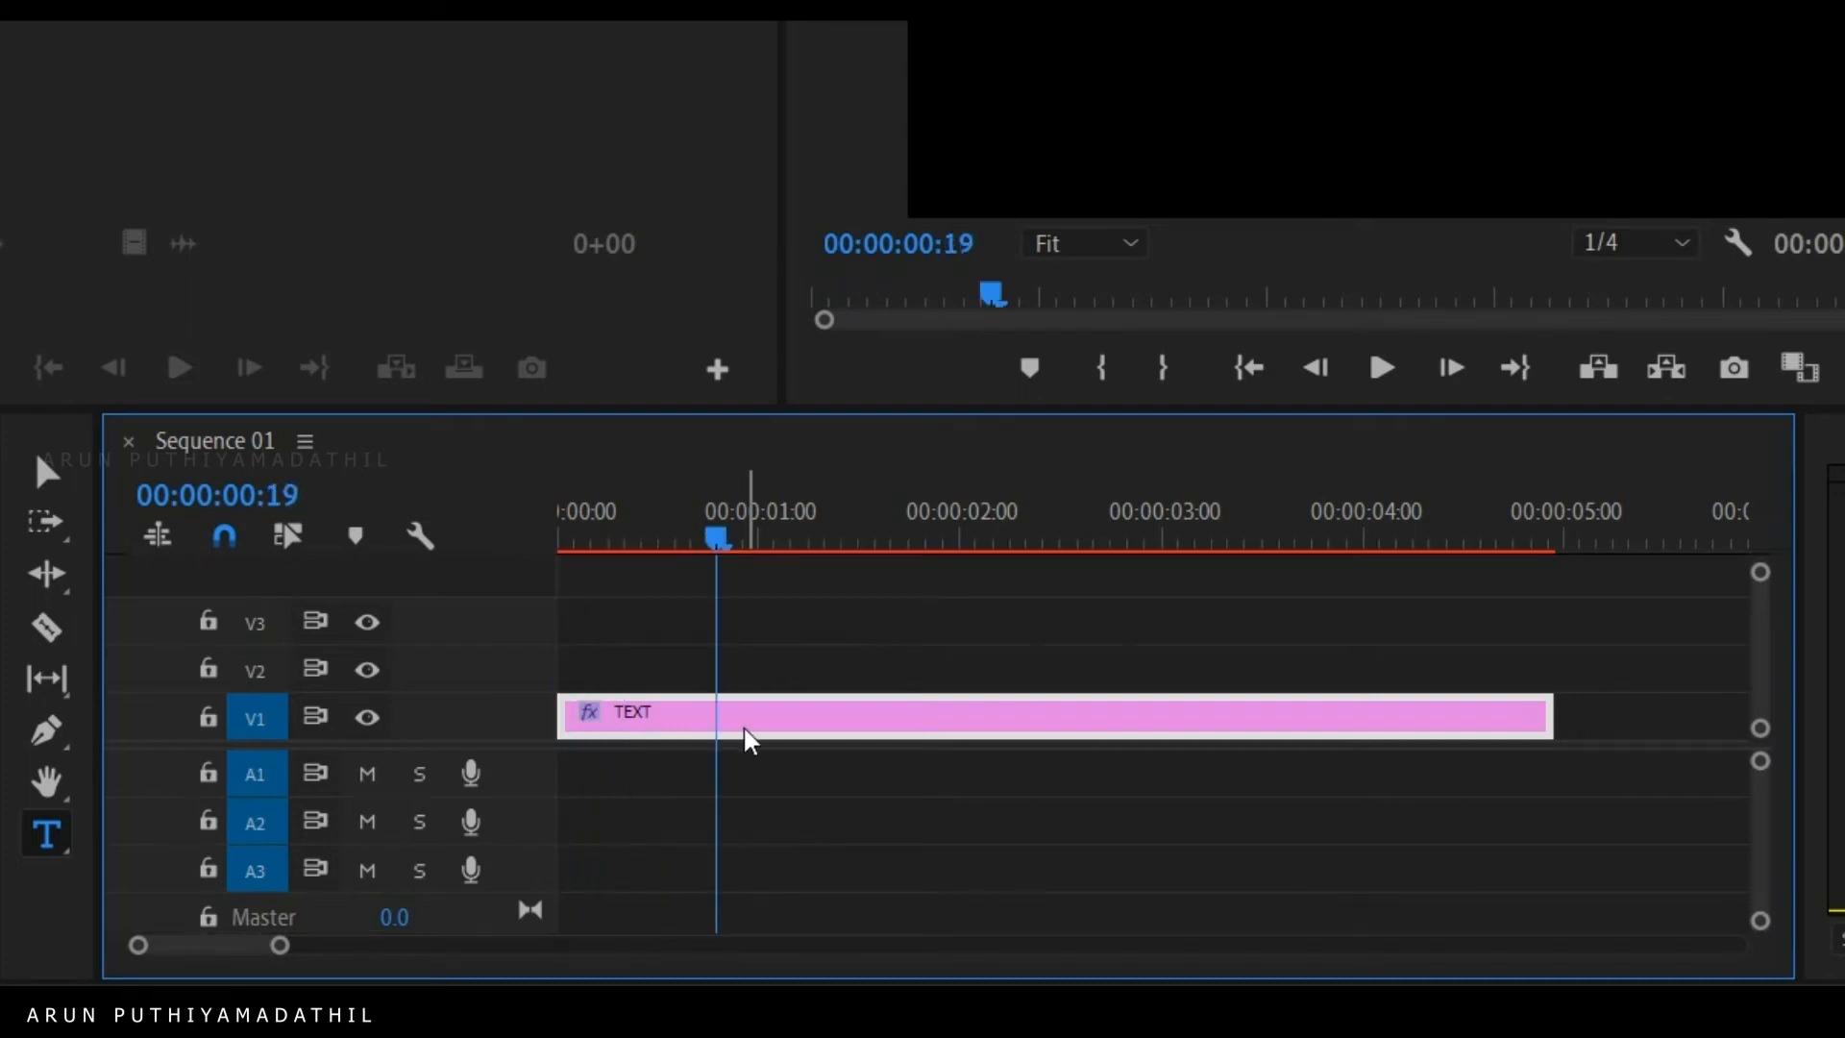
key("c")
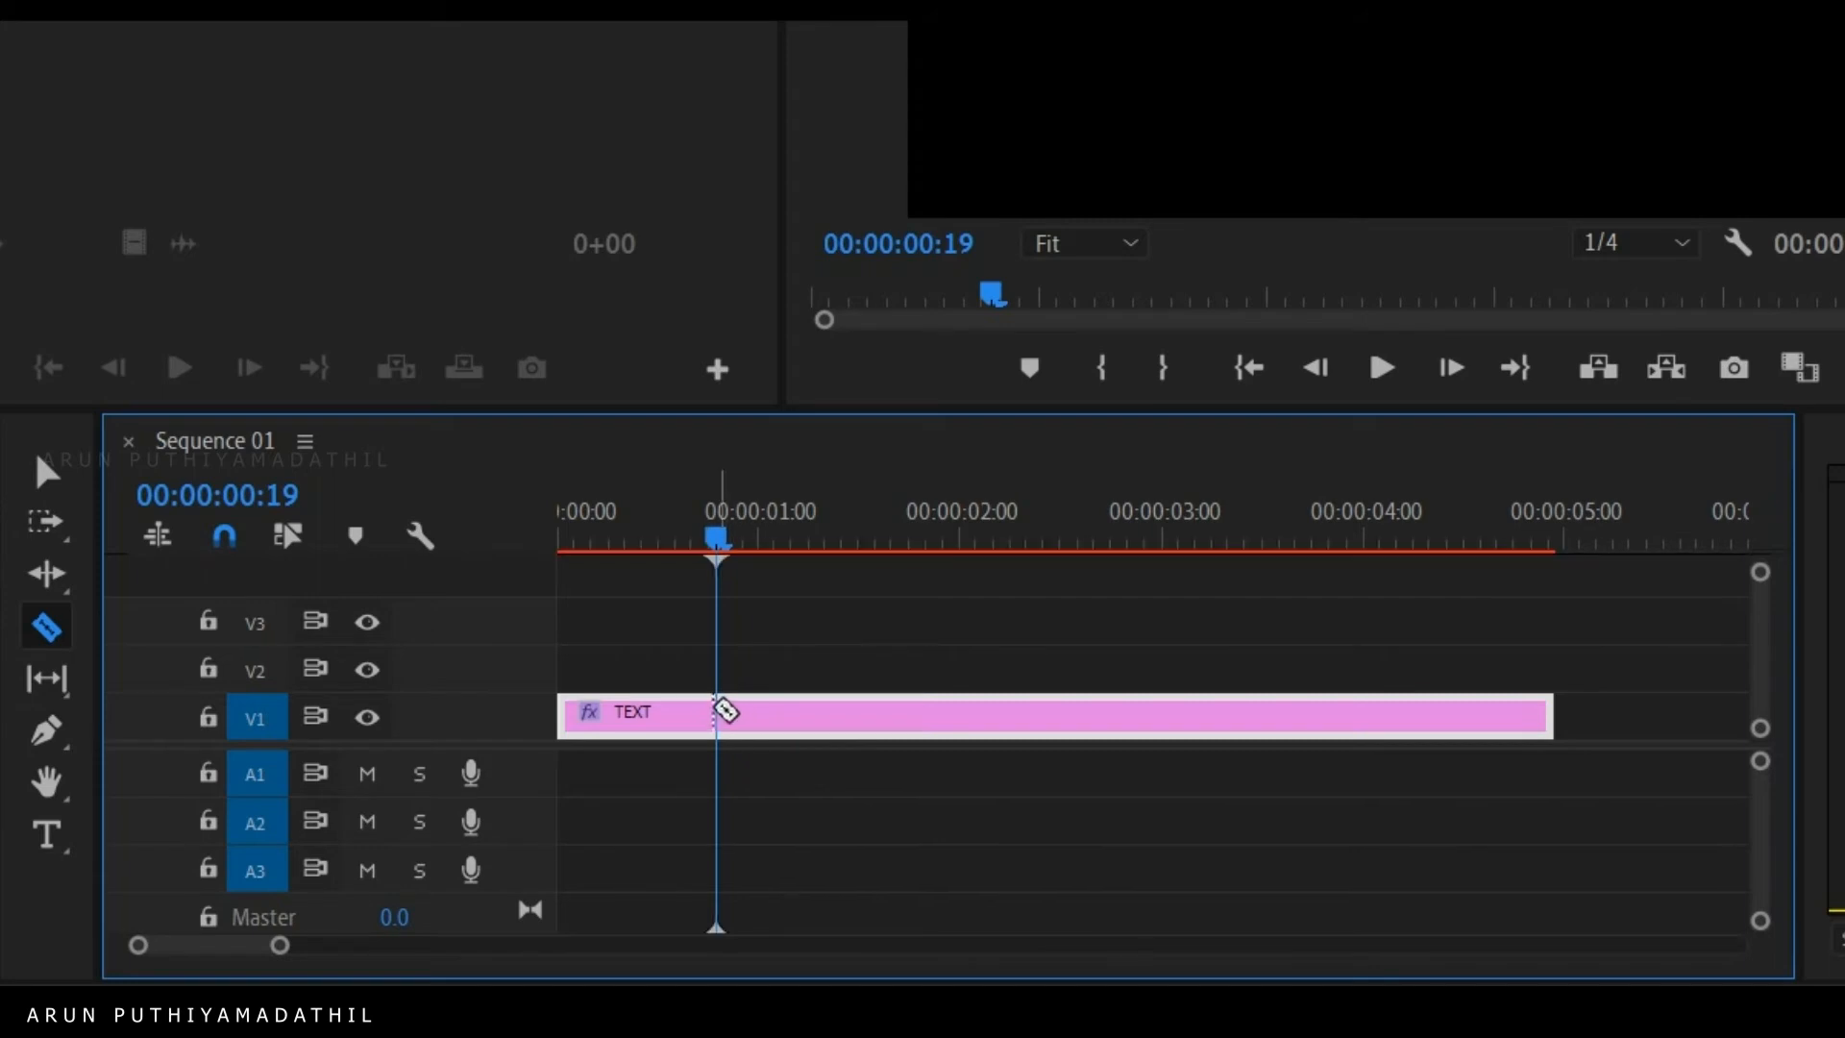
left_click(719, 711)
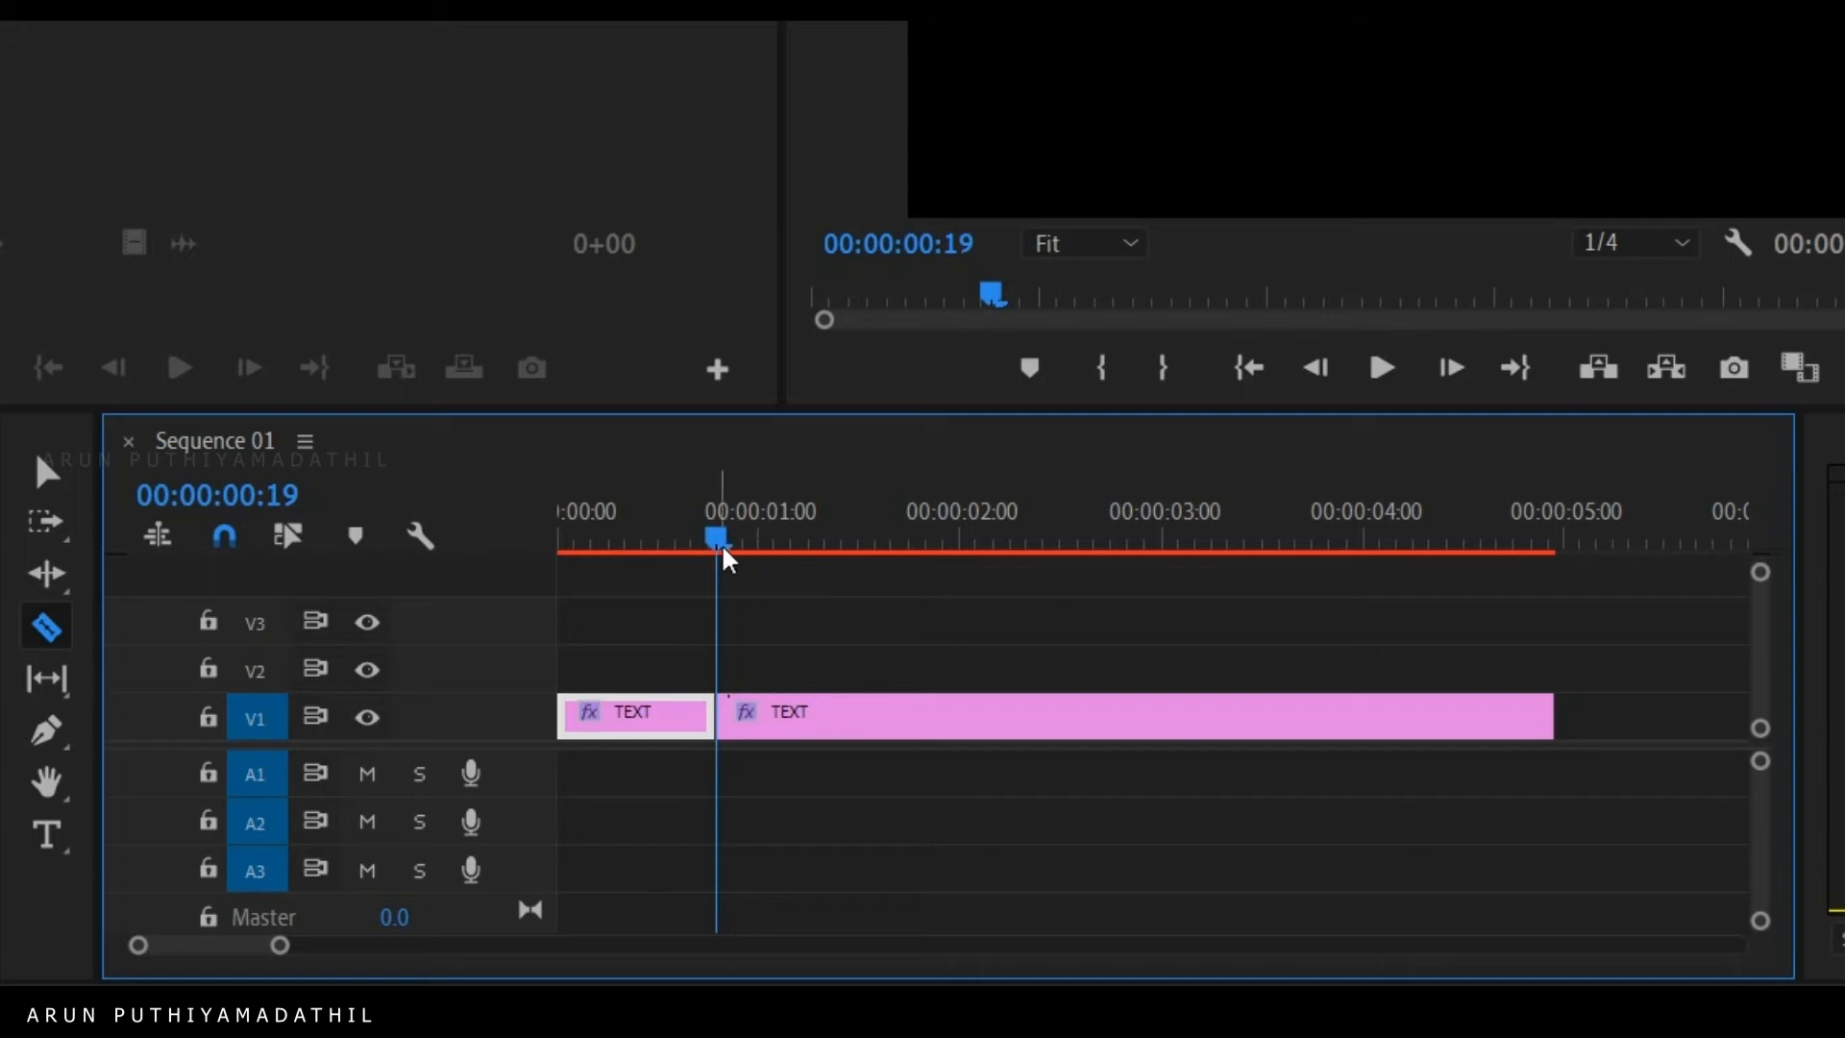
Step: Move the playhead to 00:00:00:06 and apply the Zoom Bounce IN (20 frames) preset to the first TEXT segment
left_click_drag(723, 554, 609, 563)
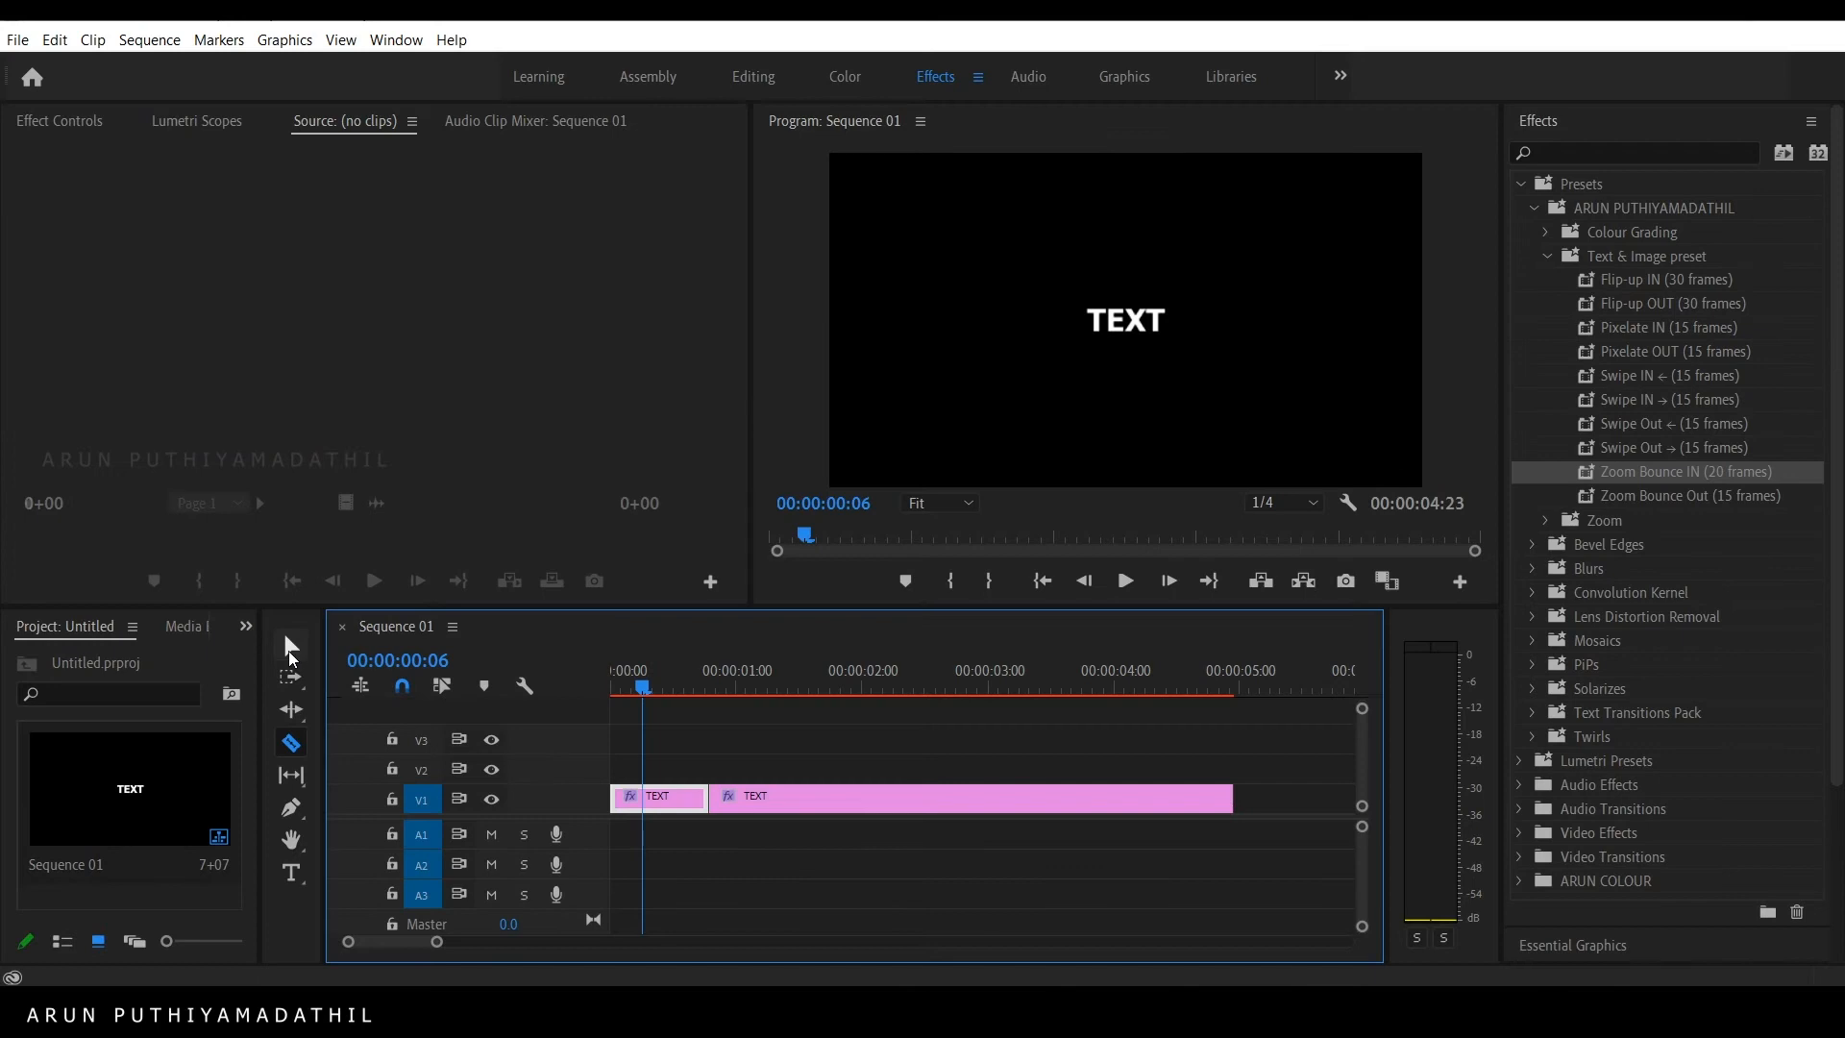
left_click(291, 648)
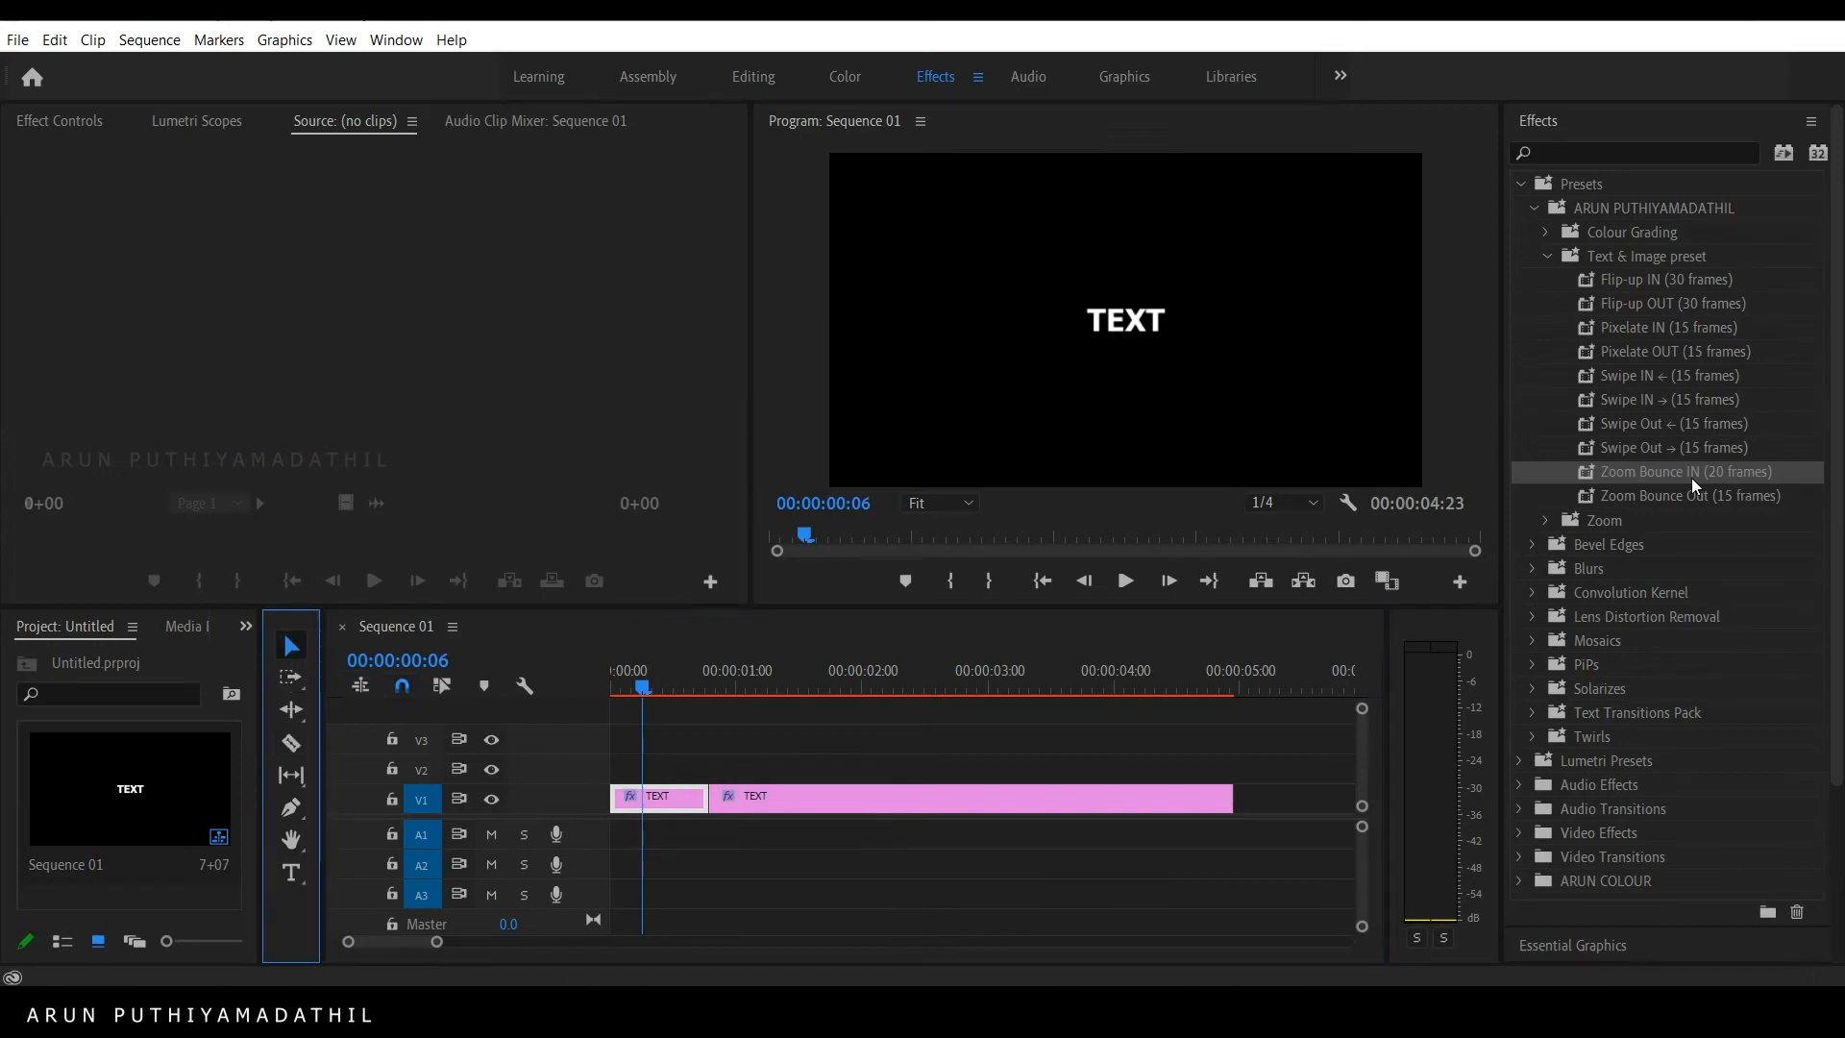
left_click_drag(1691, 477, 665, 786)
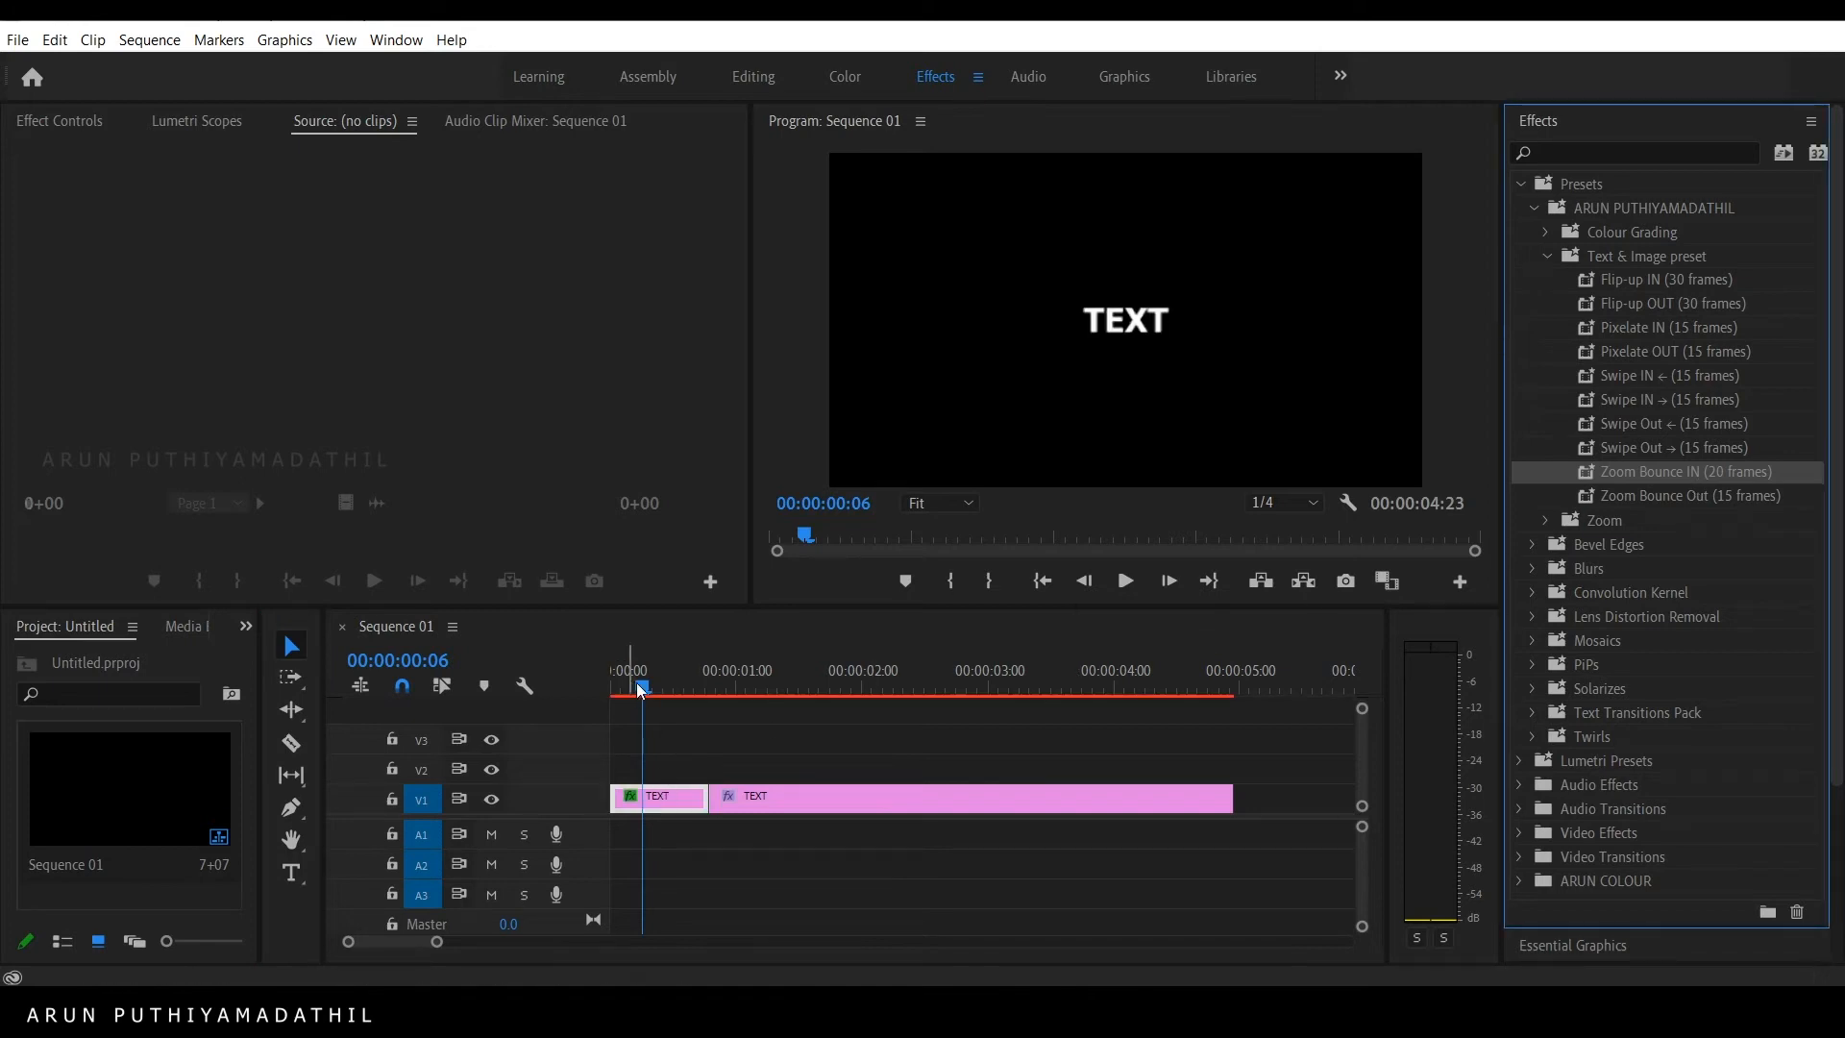
Step: Play the sequence from the start twice to preview the zoom-in animation on the first TEXT segment
left_click_drag(641, 690, 613, 682)
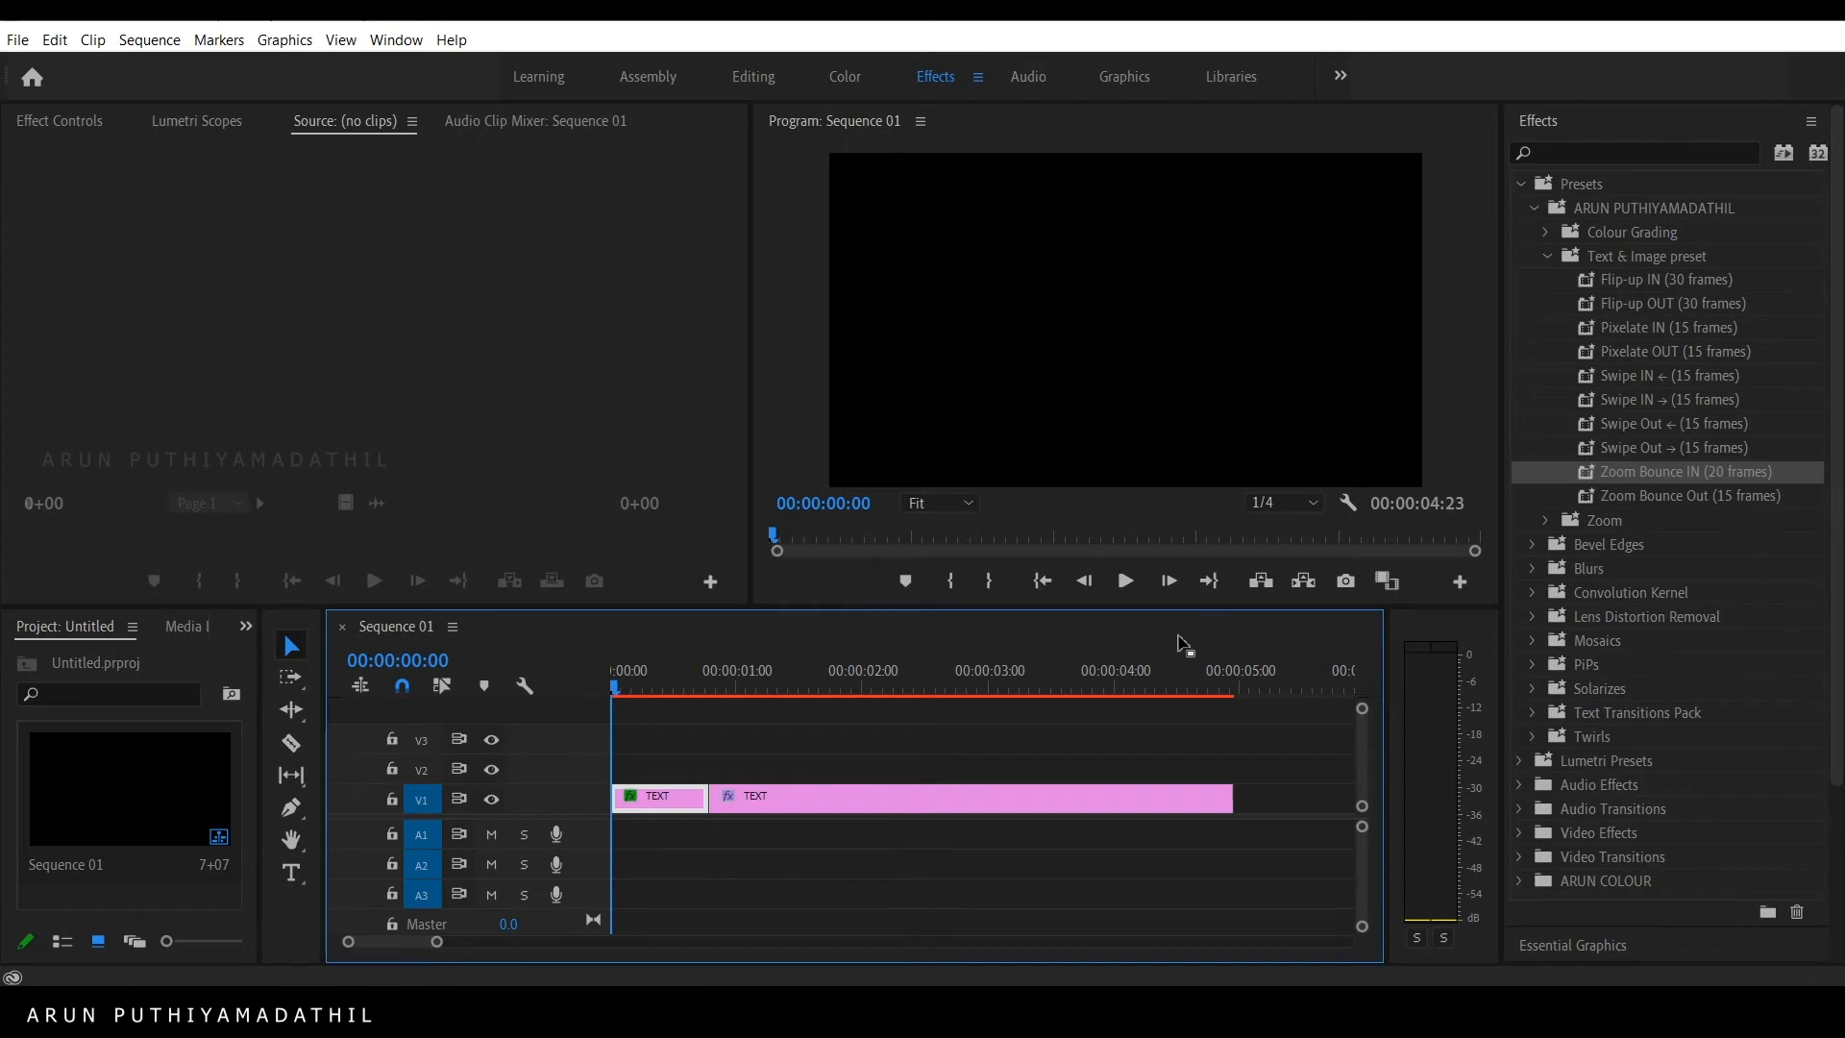
left_click(1143, 594)
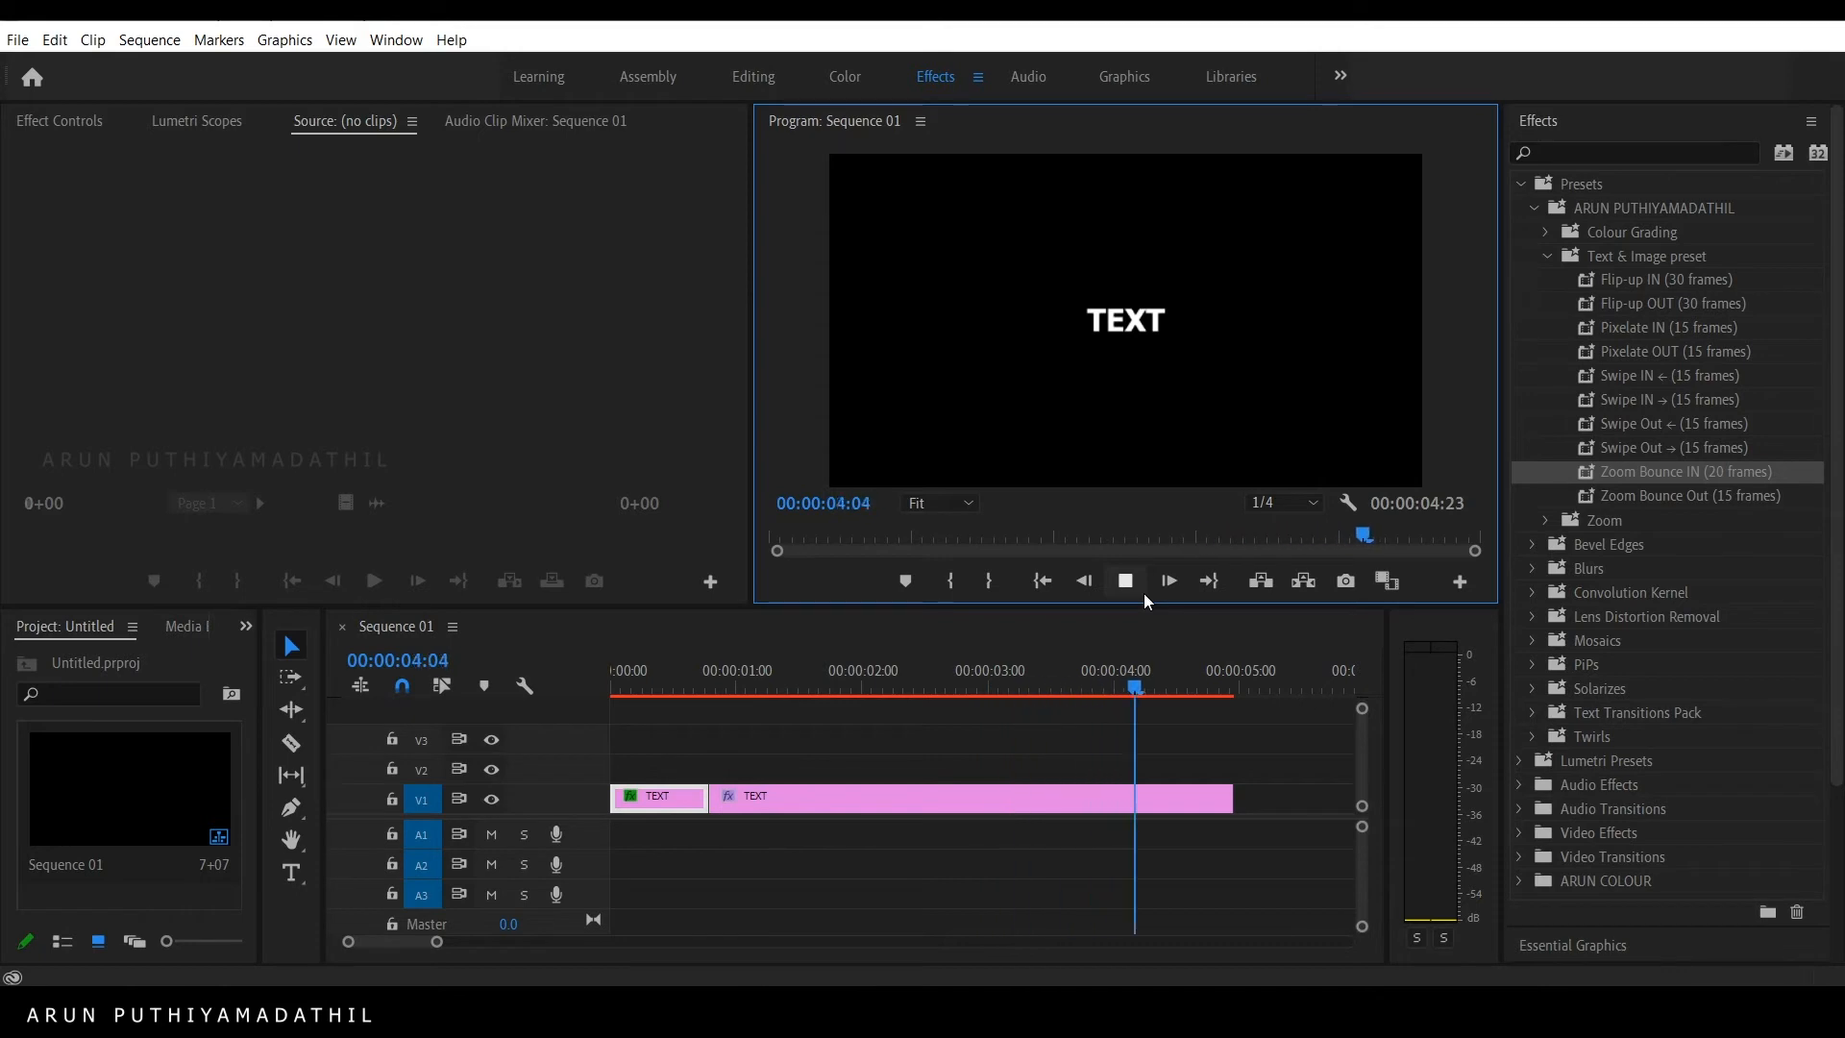
left_click(1143, 594)
key("Home")
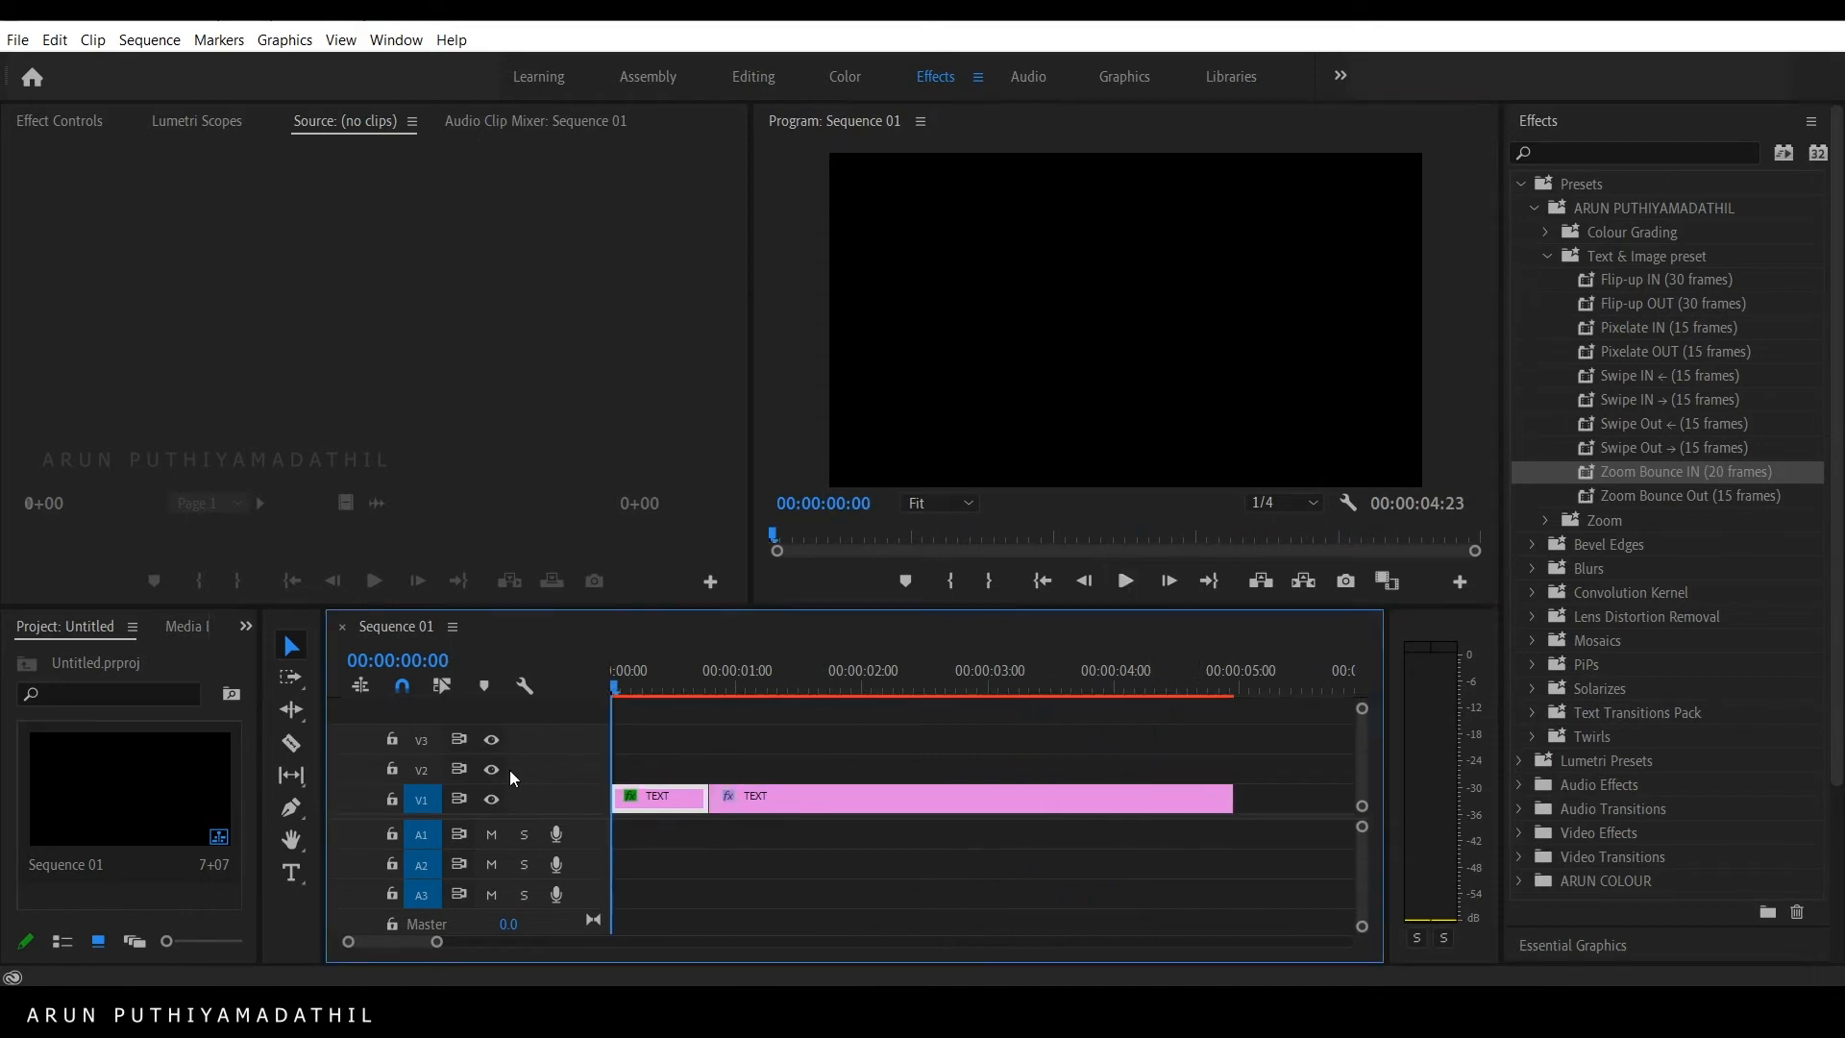
left_click(1139, 580)
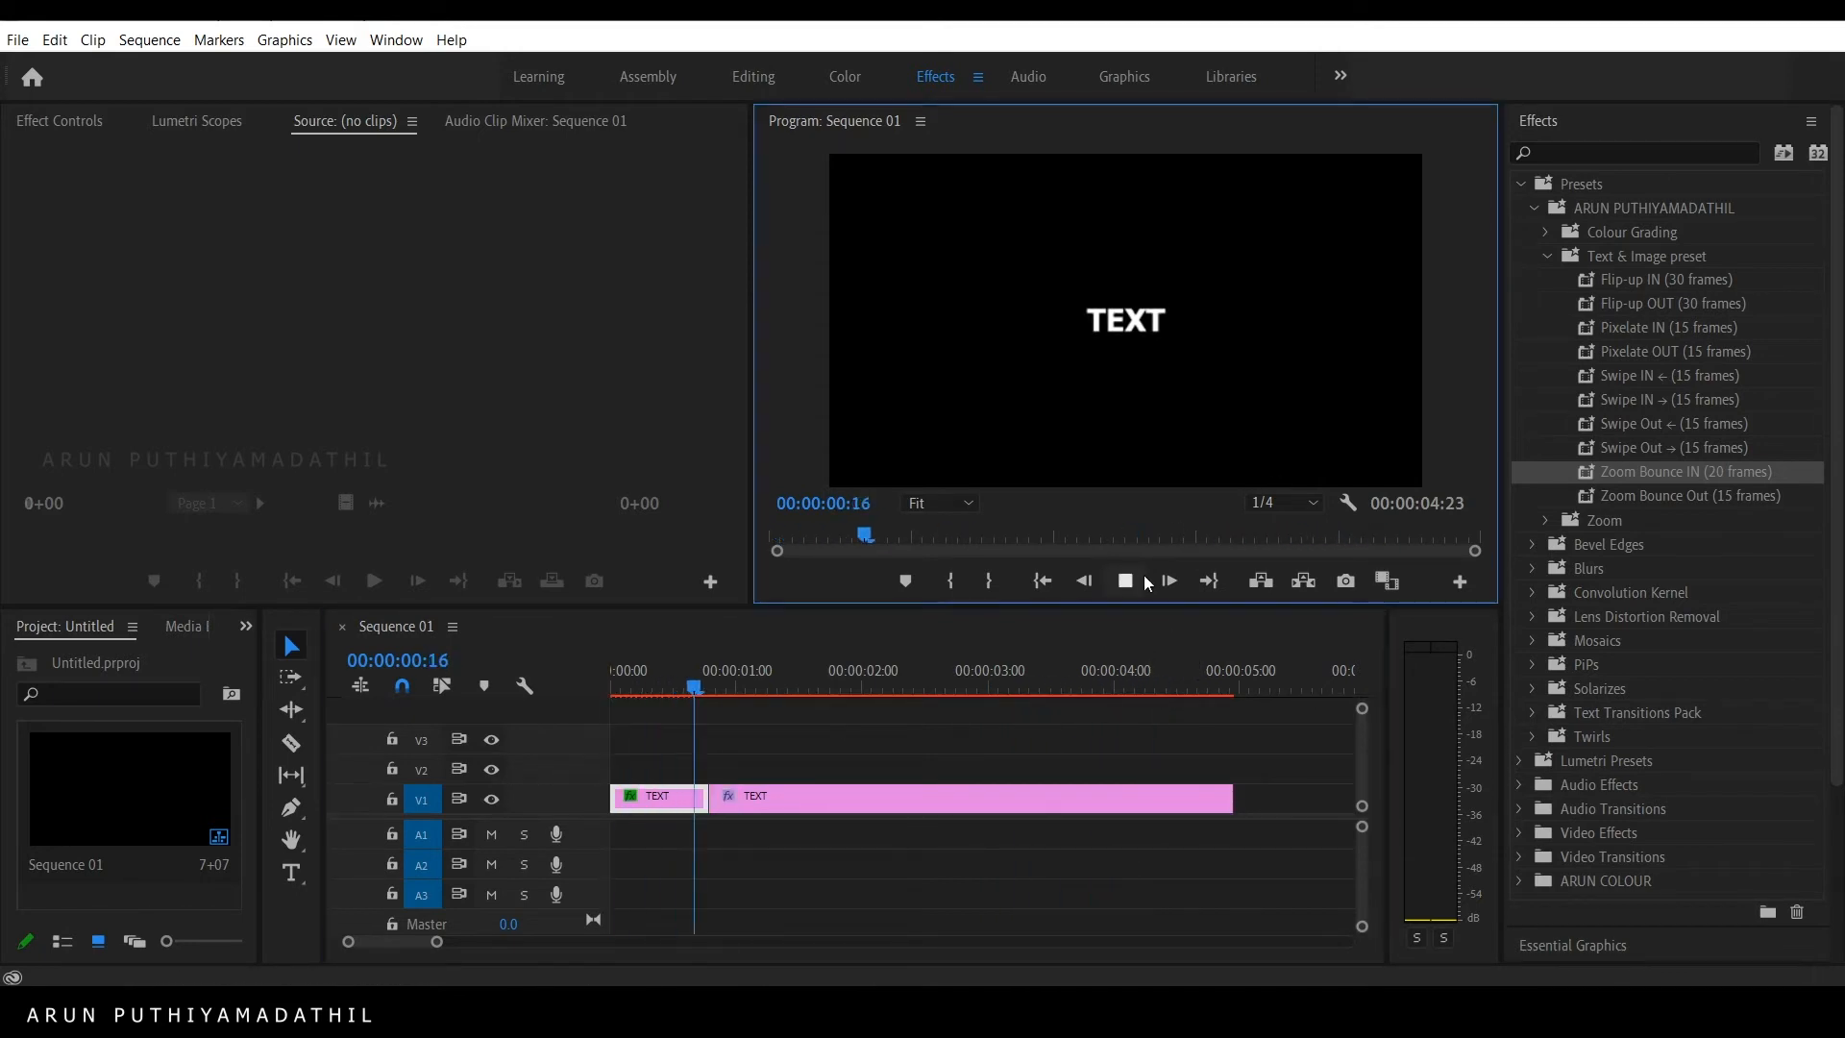
left_click(1148, 582)
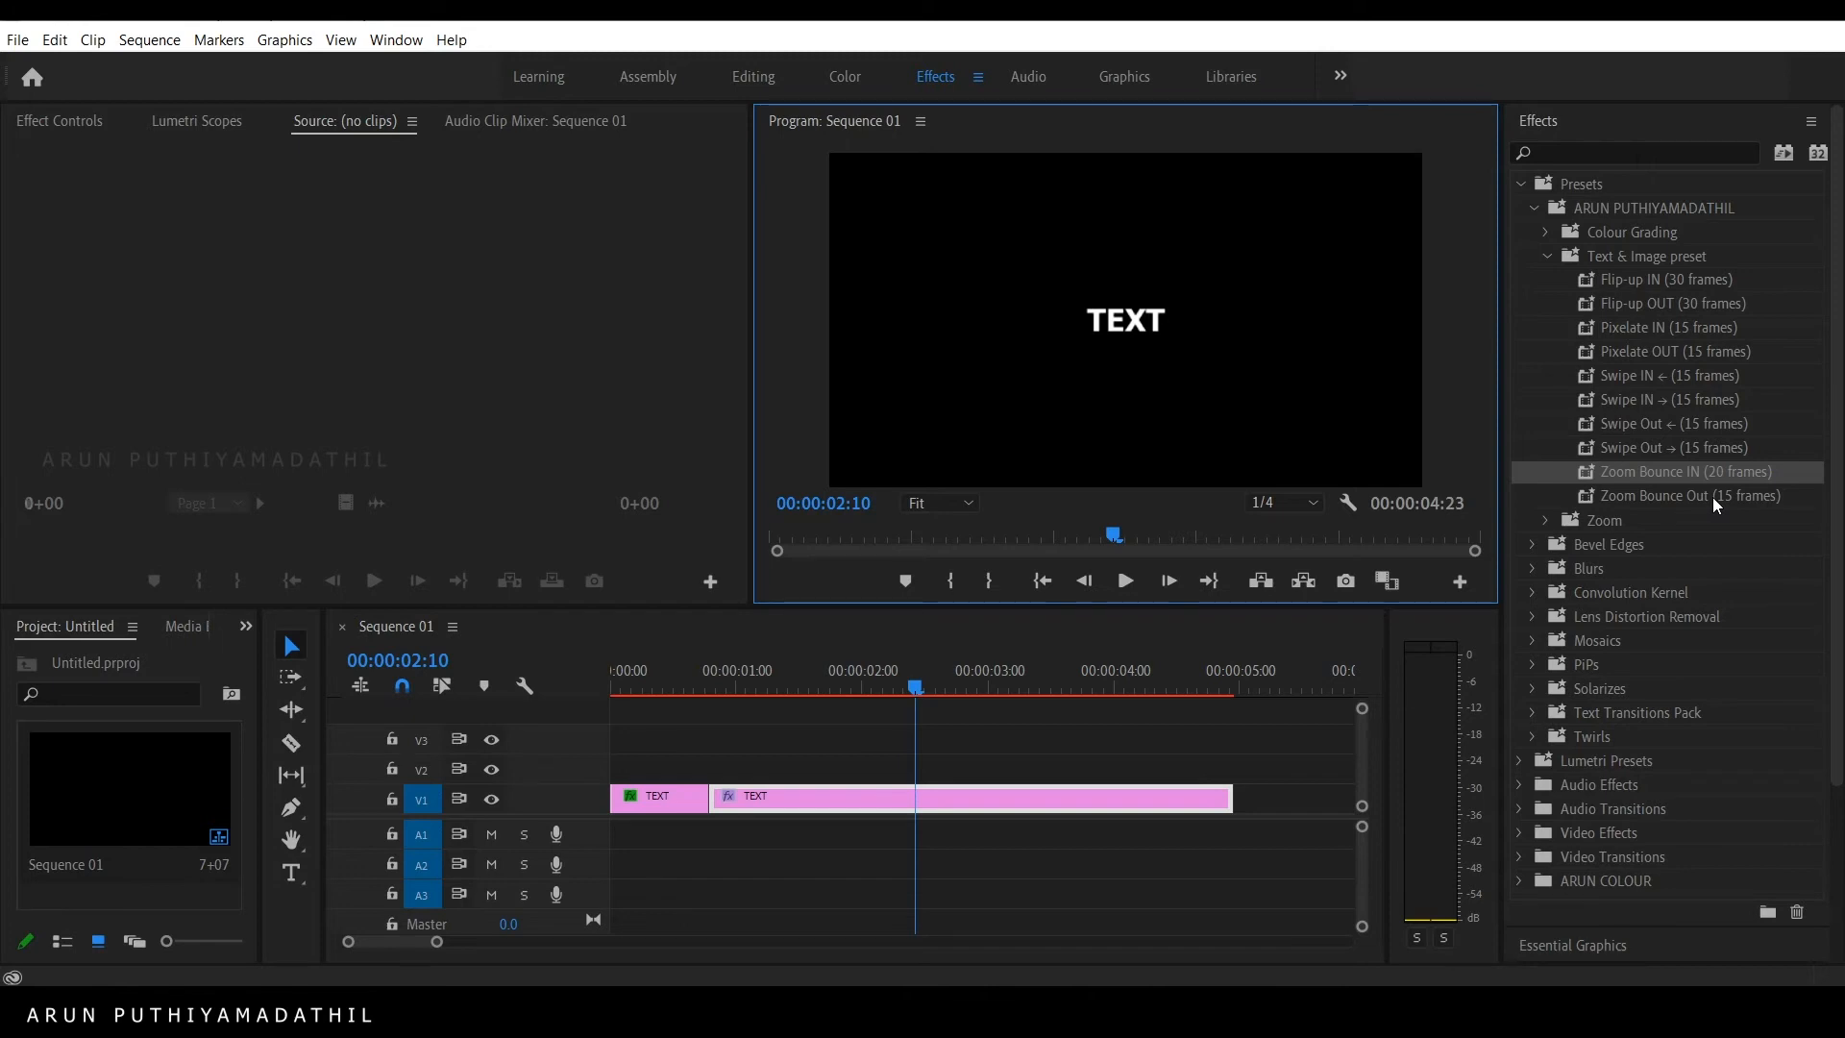
left_click_drag(922, 674, 1232, 677)
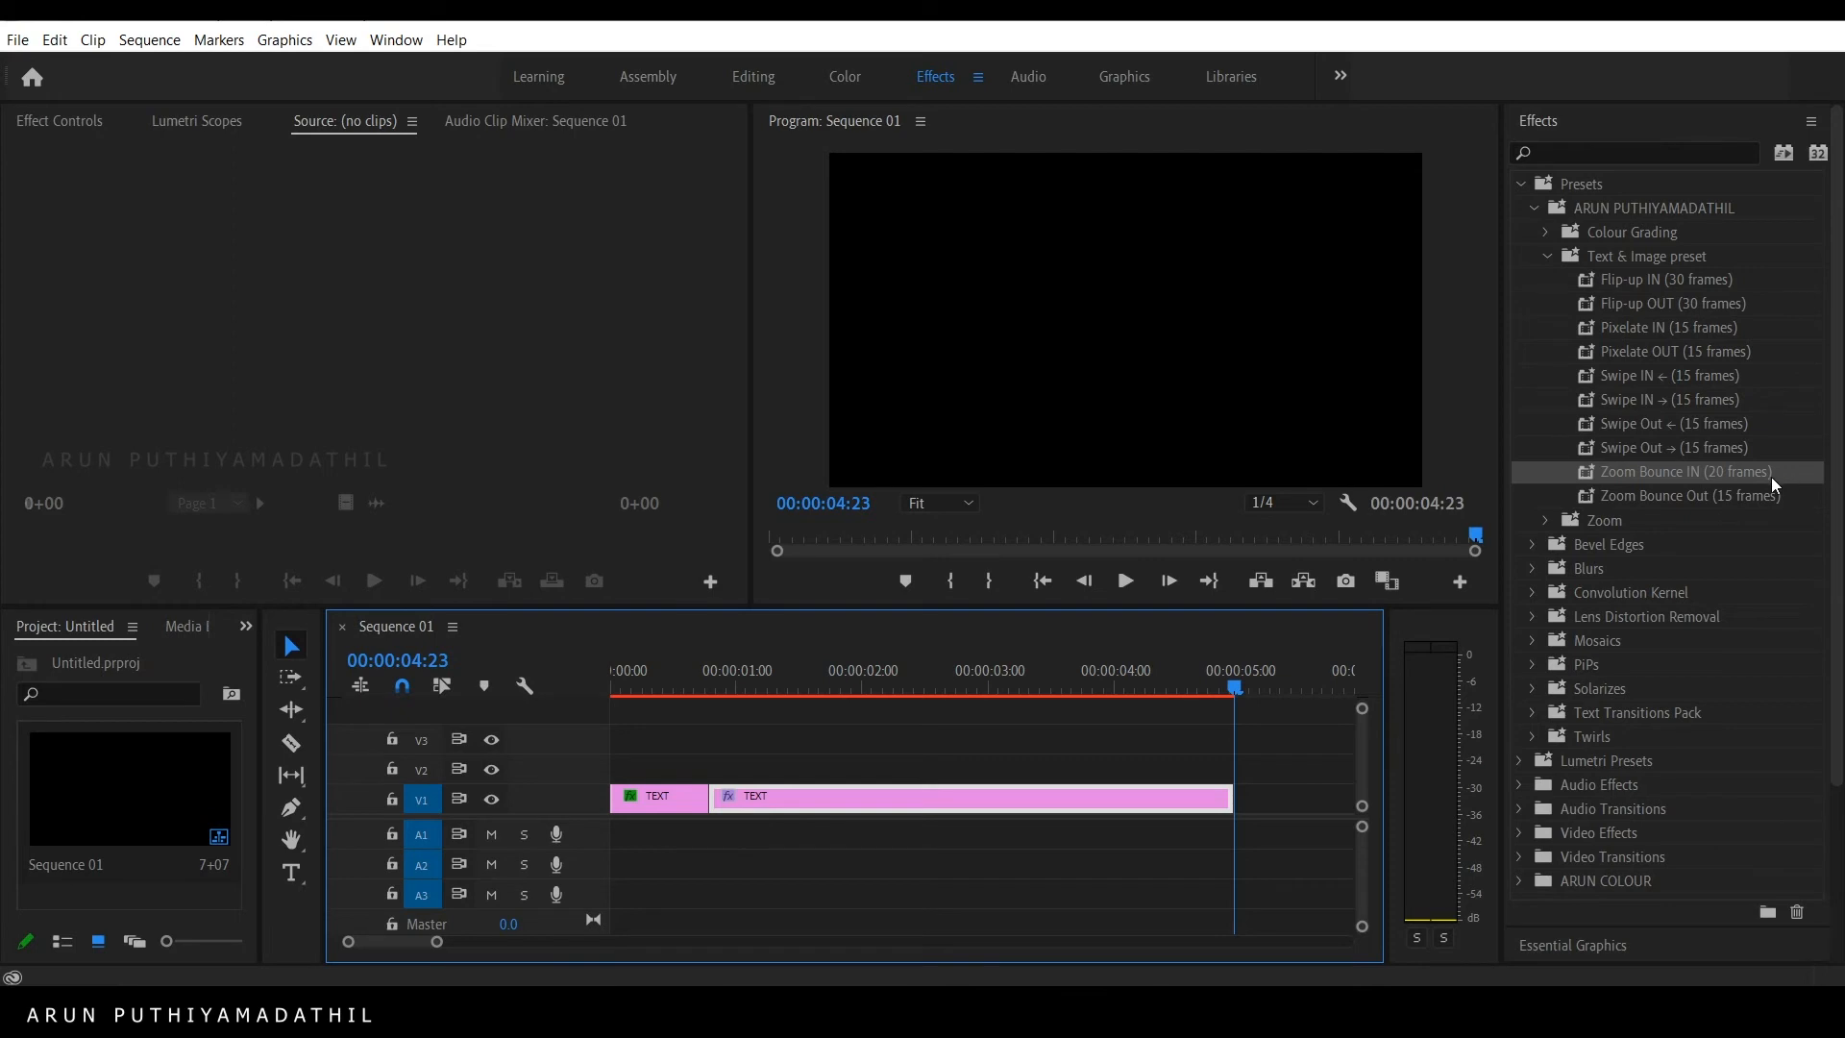
key("shift+Left")
key("shift+Left")
key("shift+Left")
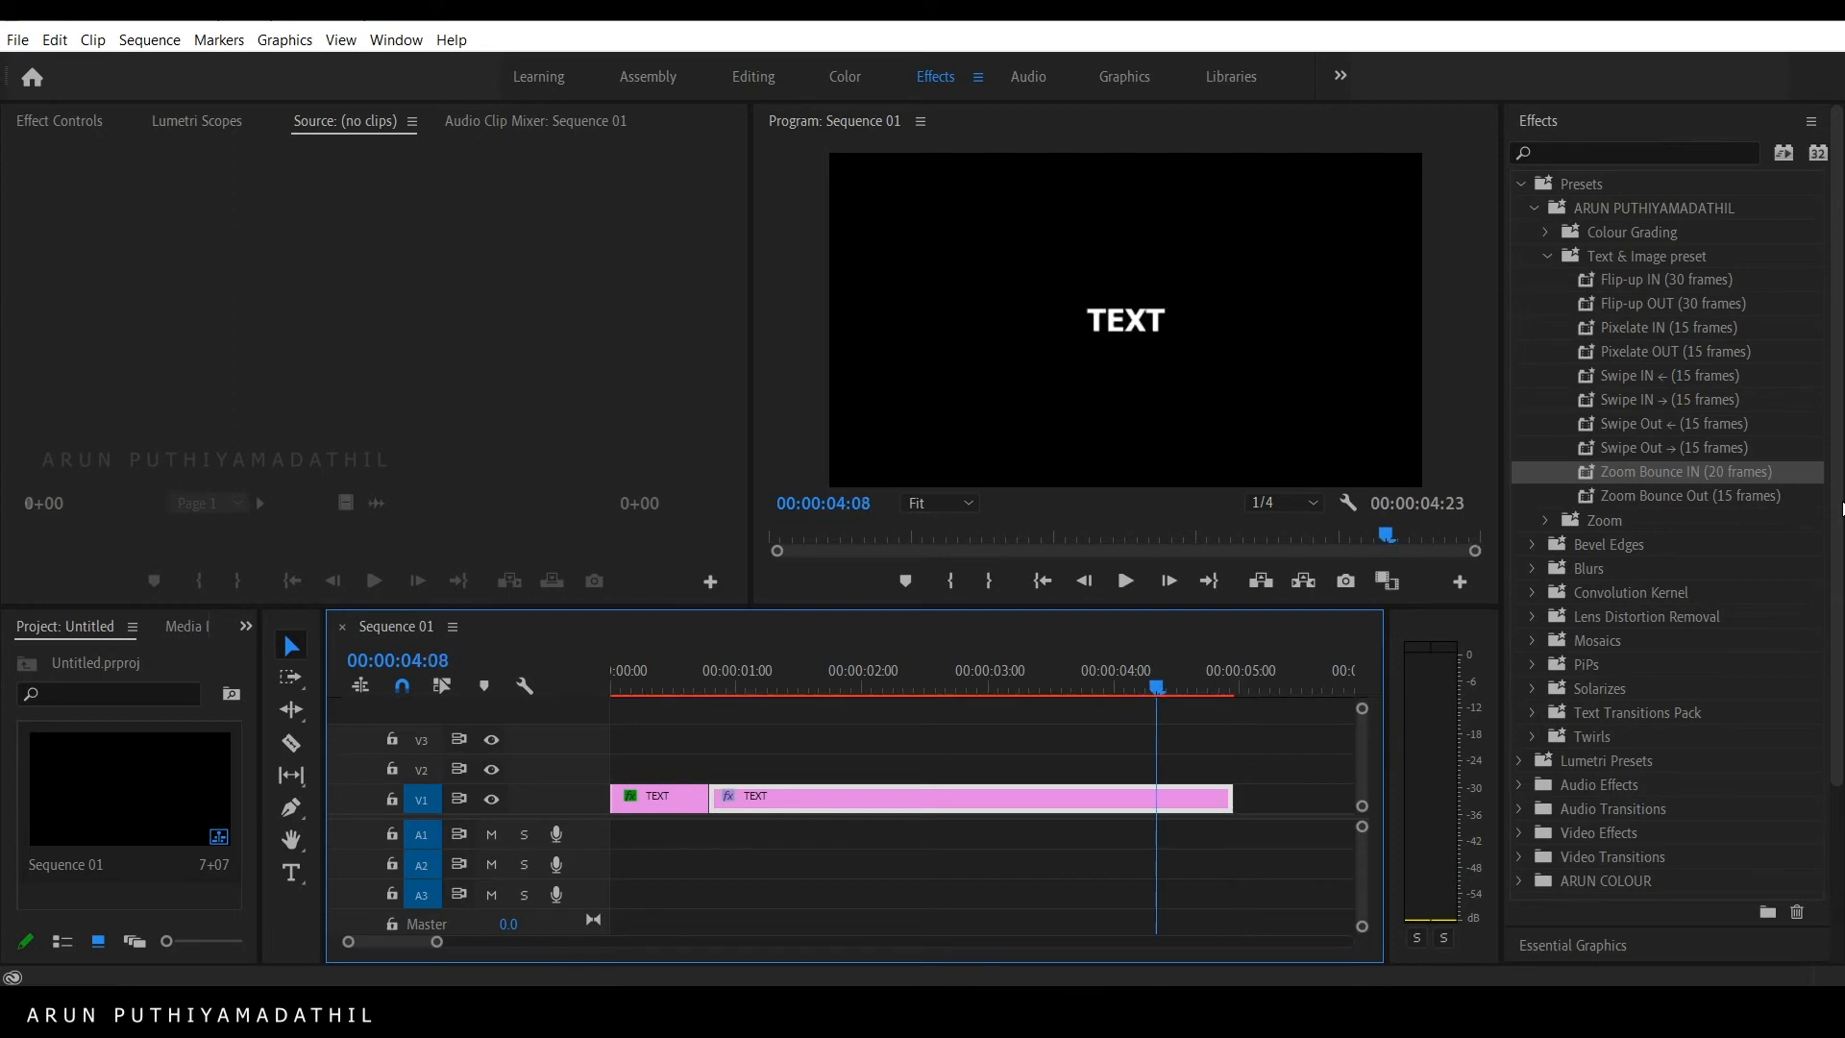
key("Left")
key("Left")
key("Left")
key("Left")
key("Left")
key("Left")
key("Left")
key("Left")
key("Left")
key("Left")
key("Left")
key("Left")
key("Left")
key("Left")
key("Left")
key("Left")
key("Left")
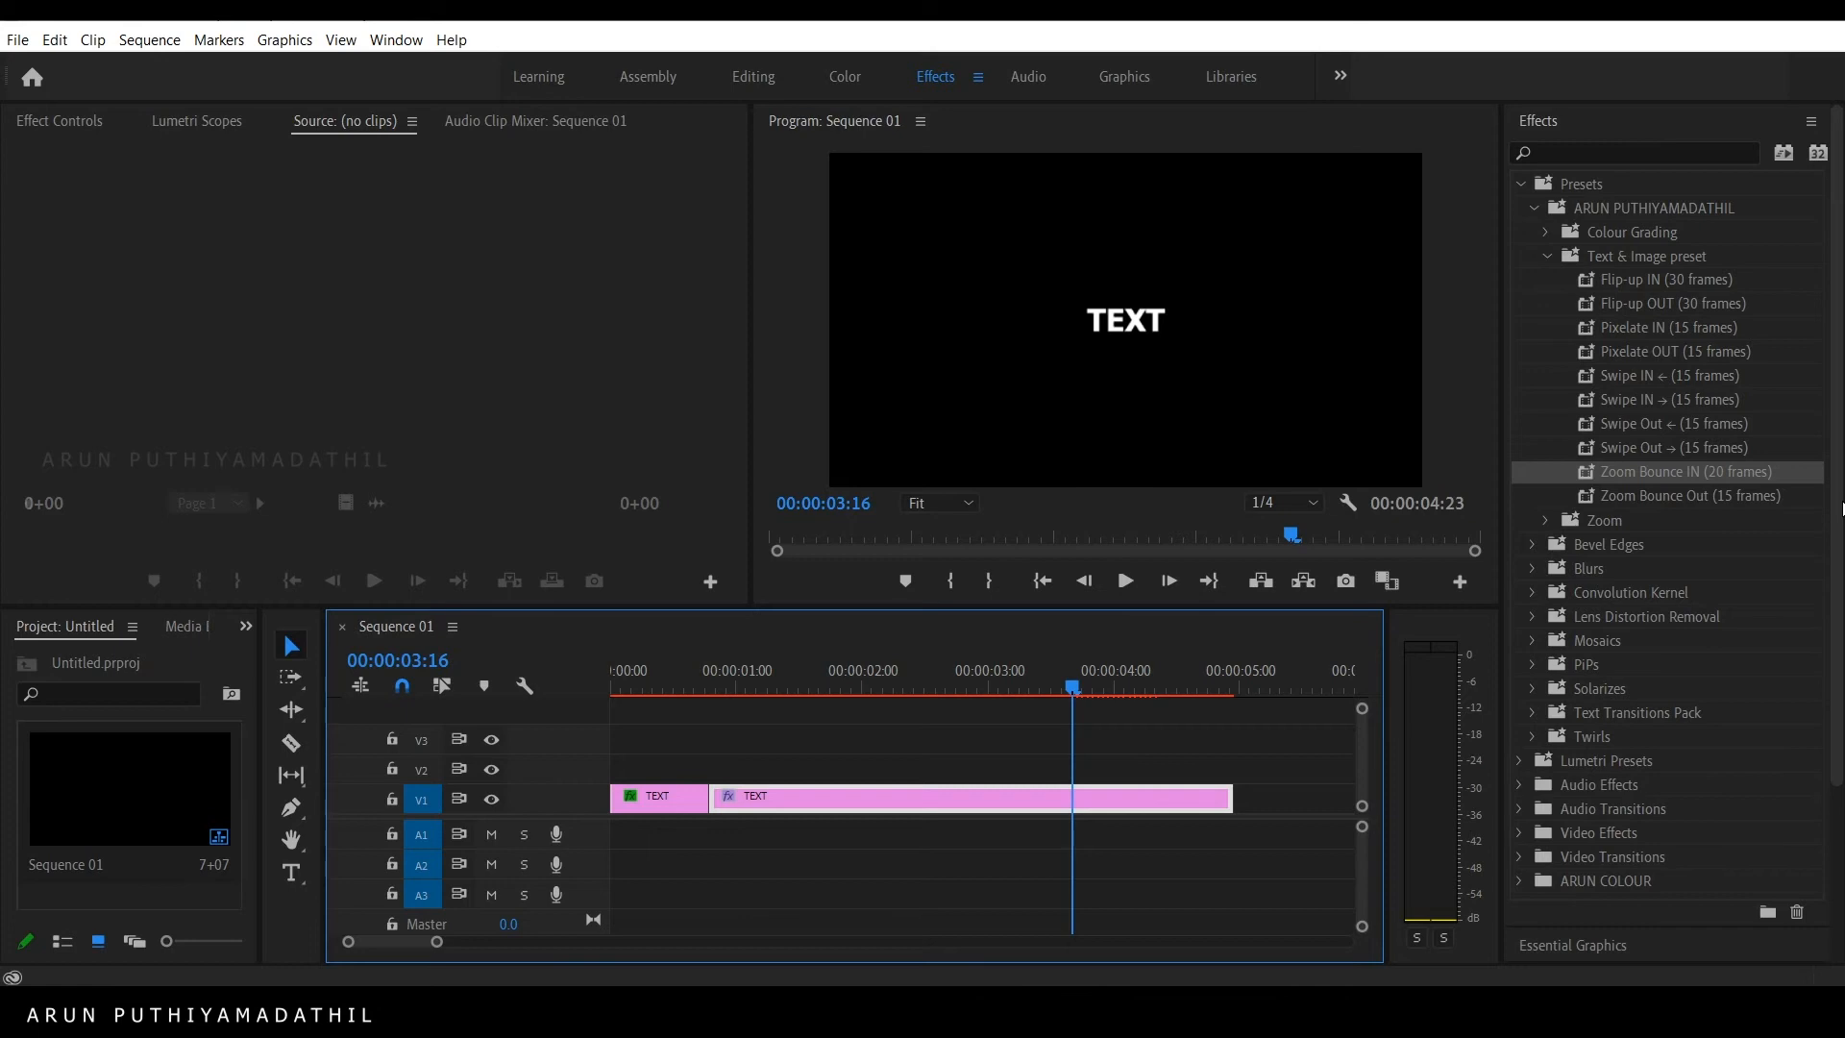
Step: Split the long TEXT segment on V1 at 00:00:04:08, 15 frames before its end, with the Razor tool
key("Down")
key("shift+Left")
key("shift+Left")
key("shift+Left")
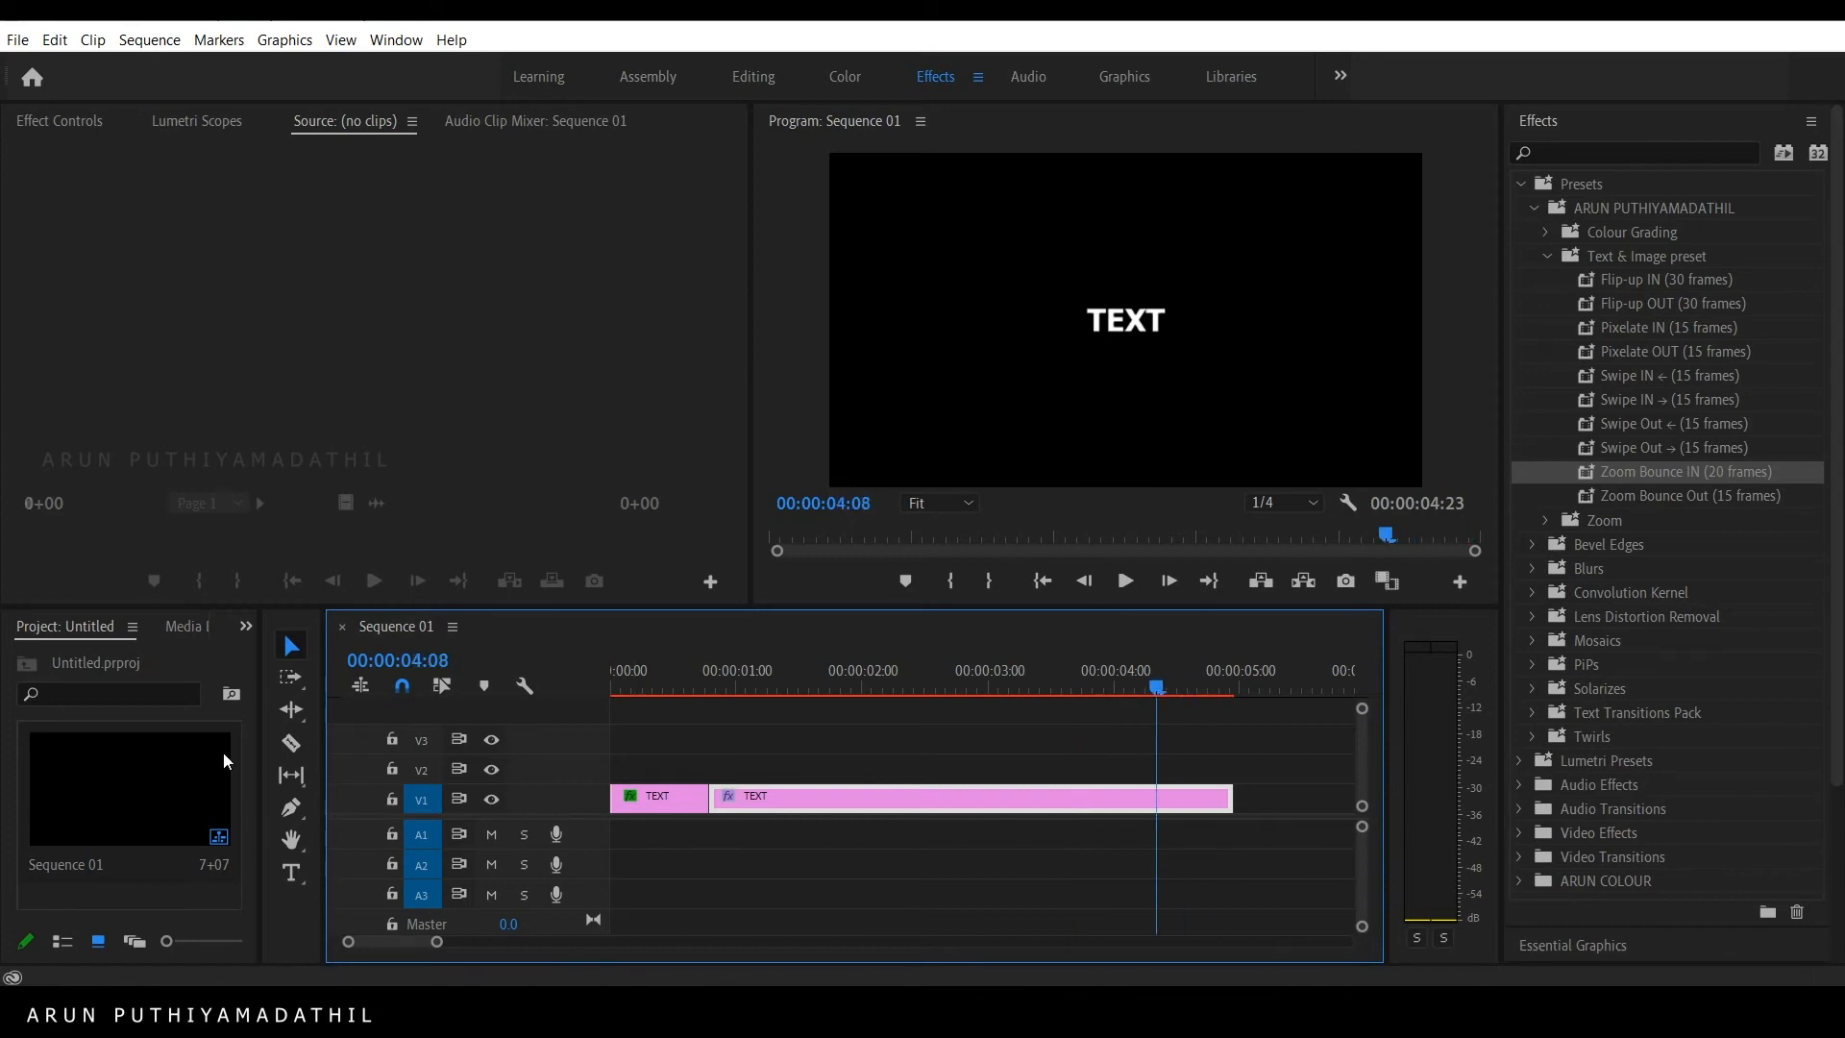
left_click(292, 748)
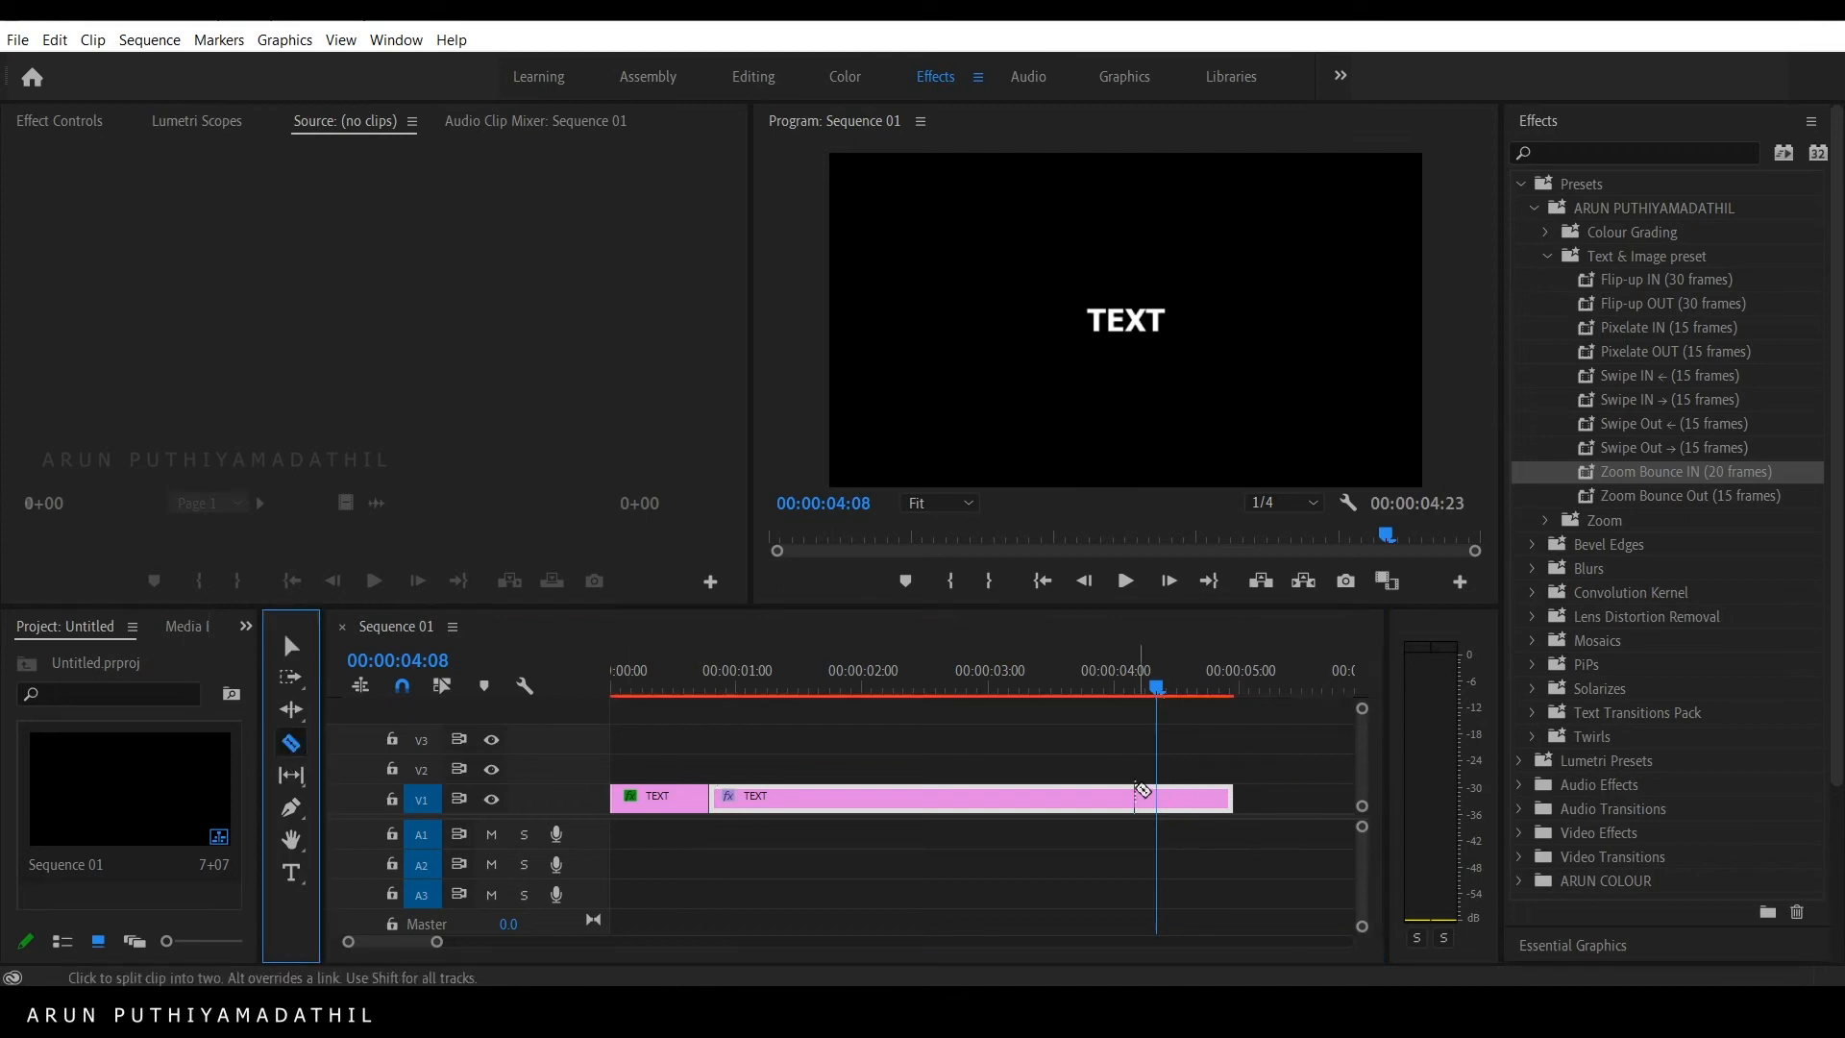
left_click(1163, 799)
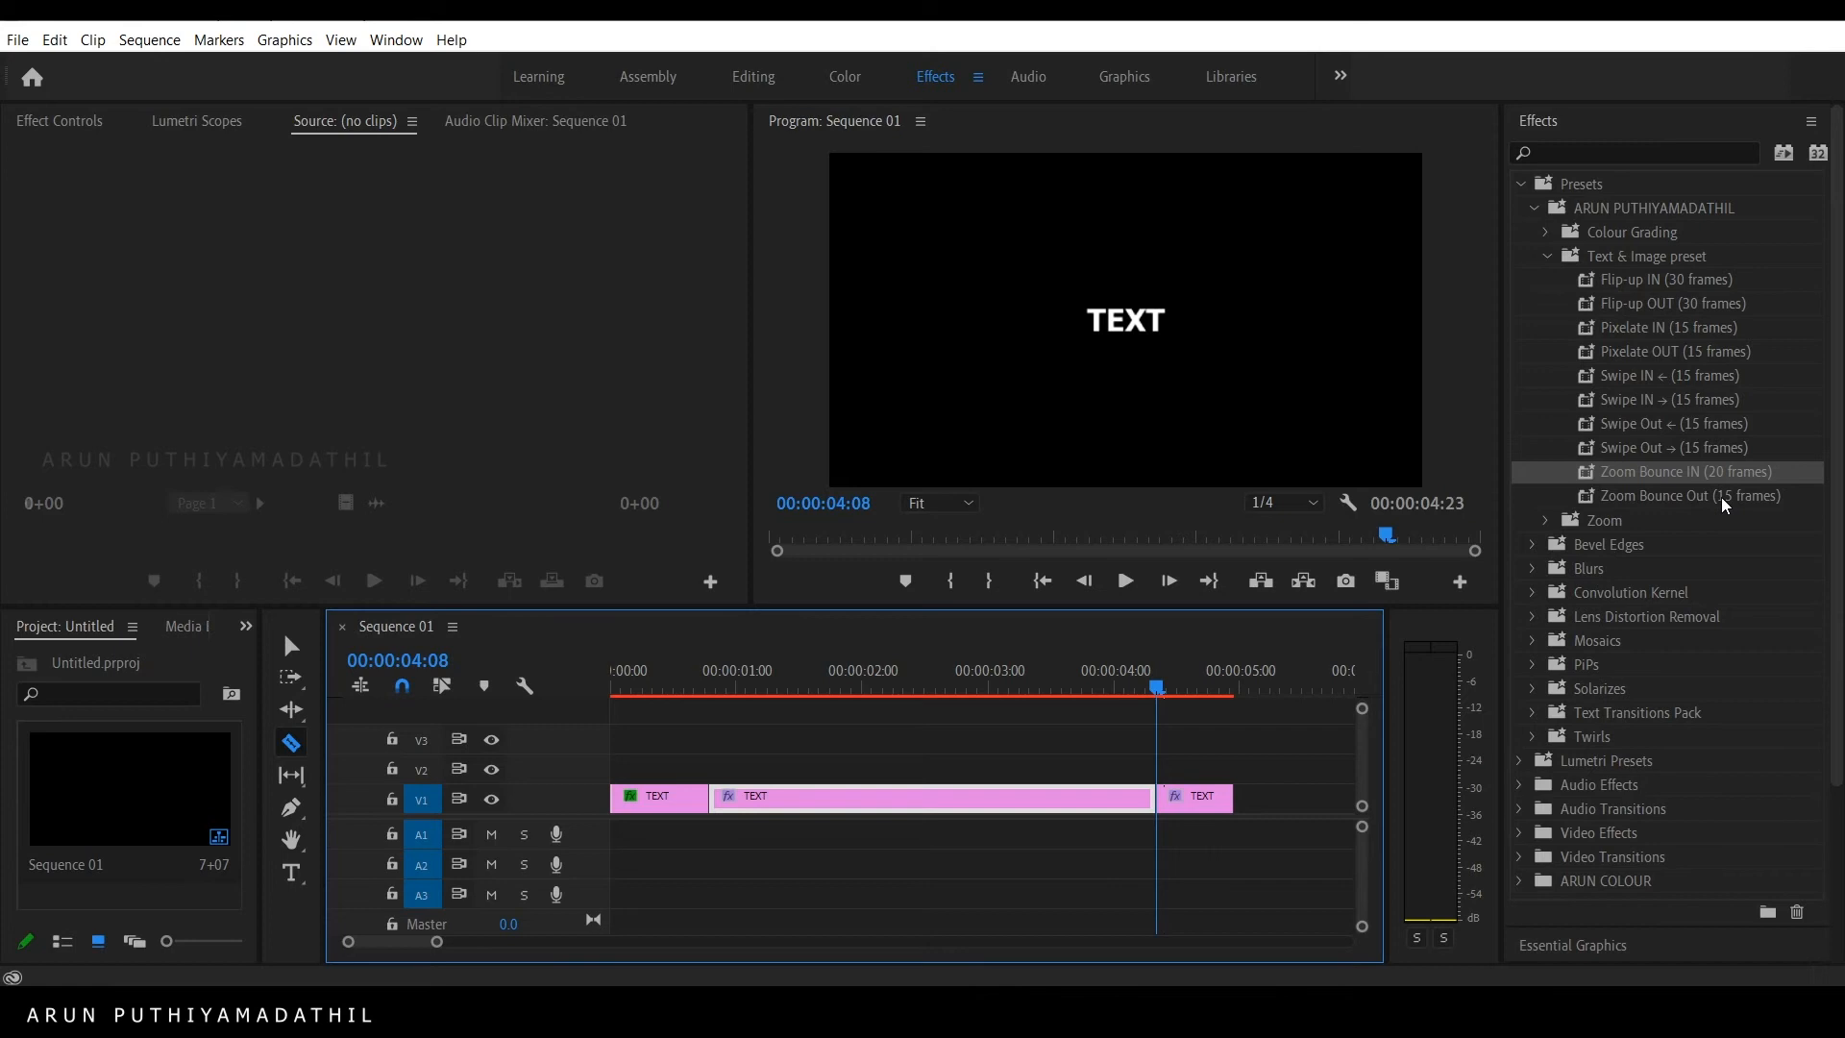
Step: Apply the Zoom Bounce Out (15 frames) preset to the last TEXT segment, then render and play the sequence
left_click_drag(1724, 502, 1198, 797)
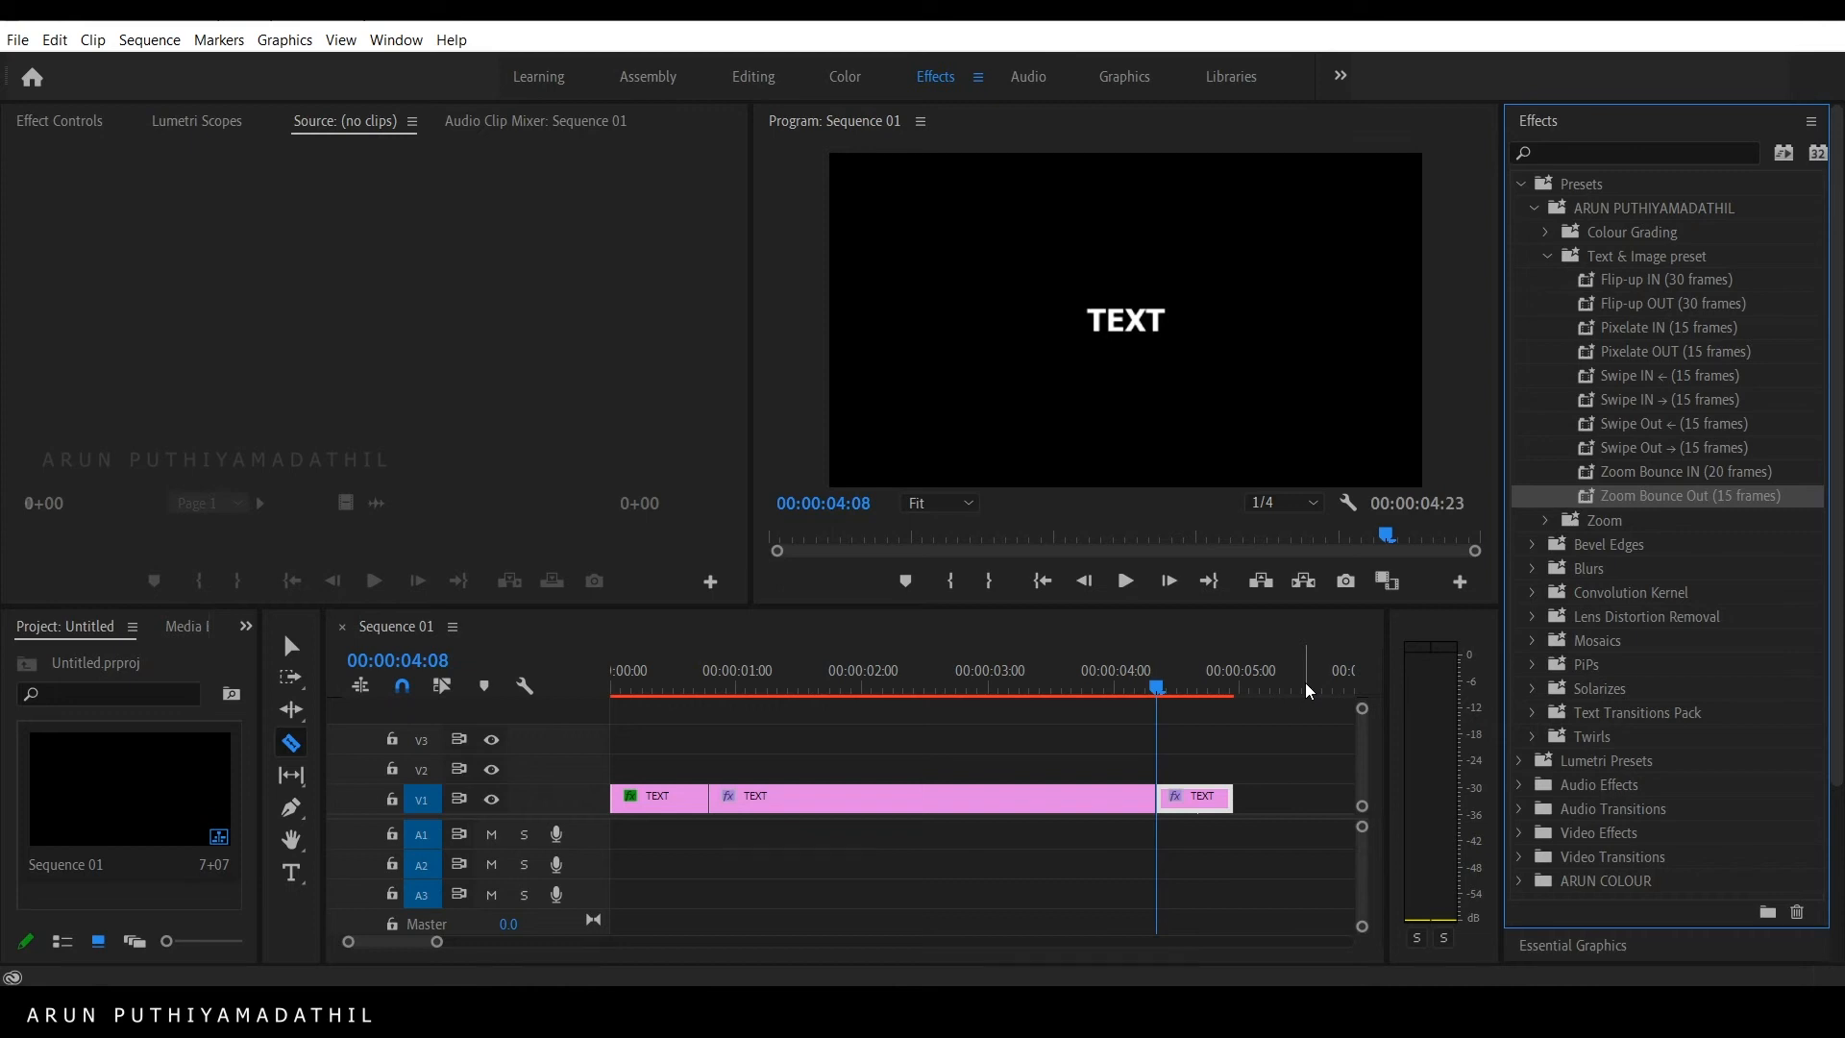
key("Return")
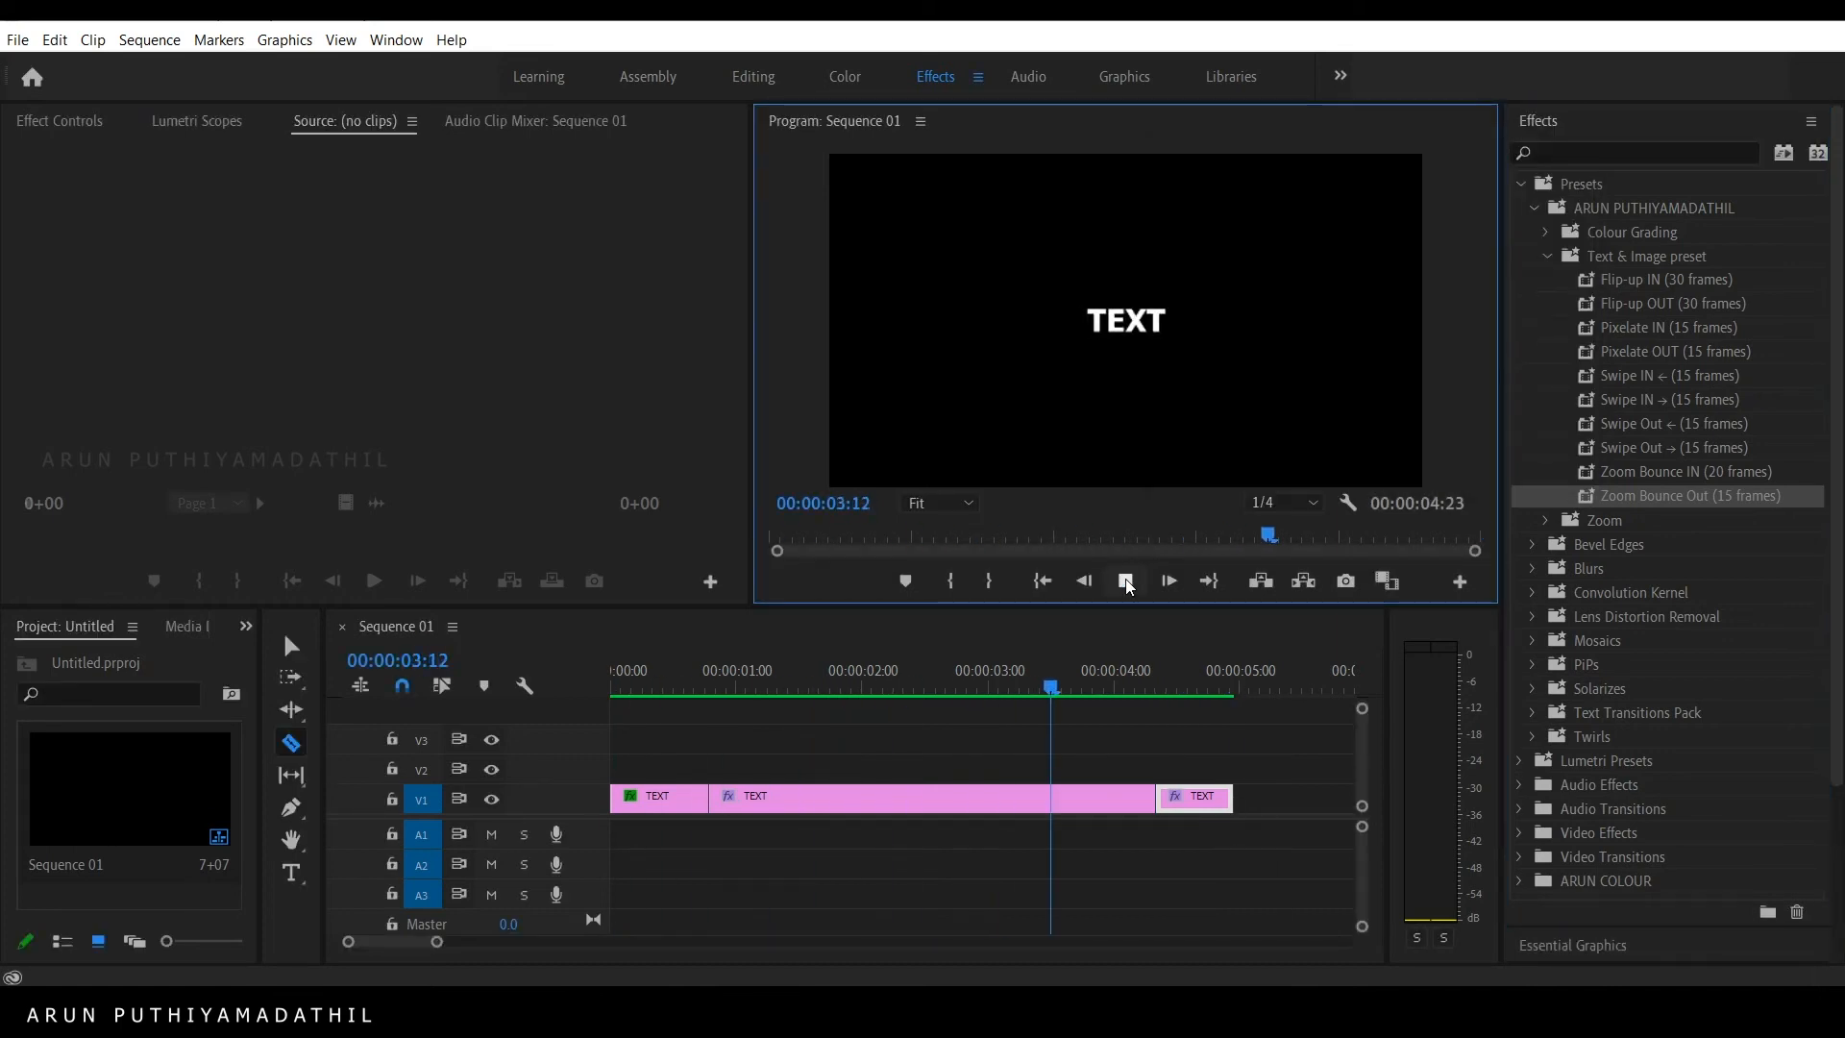
left_click(1126, 582)
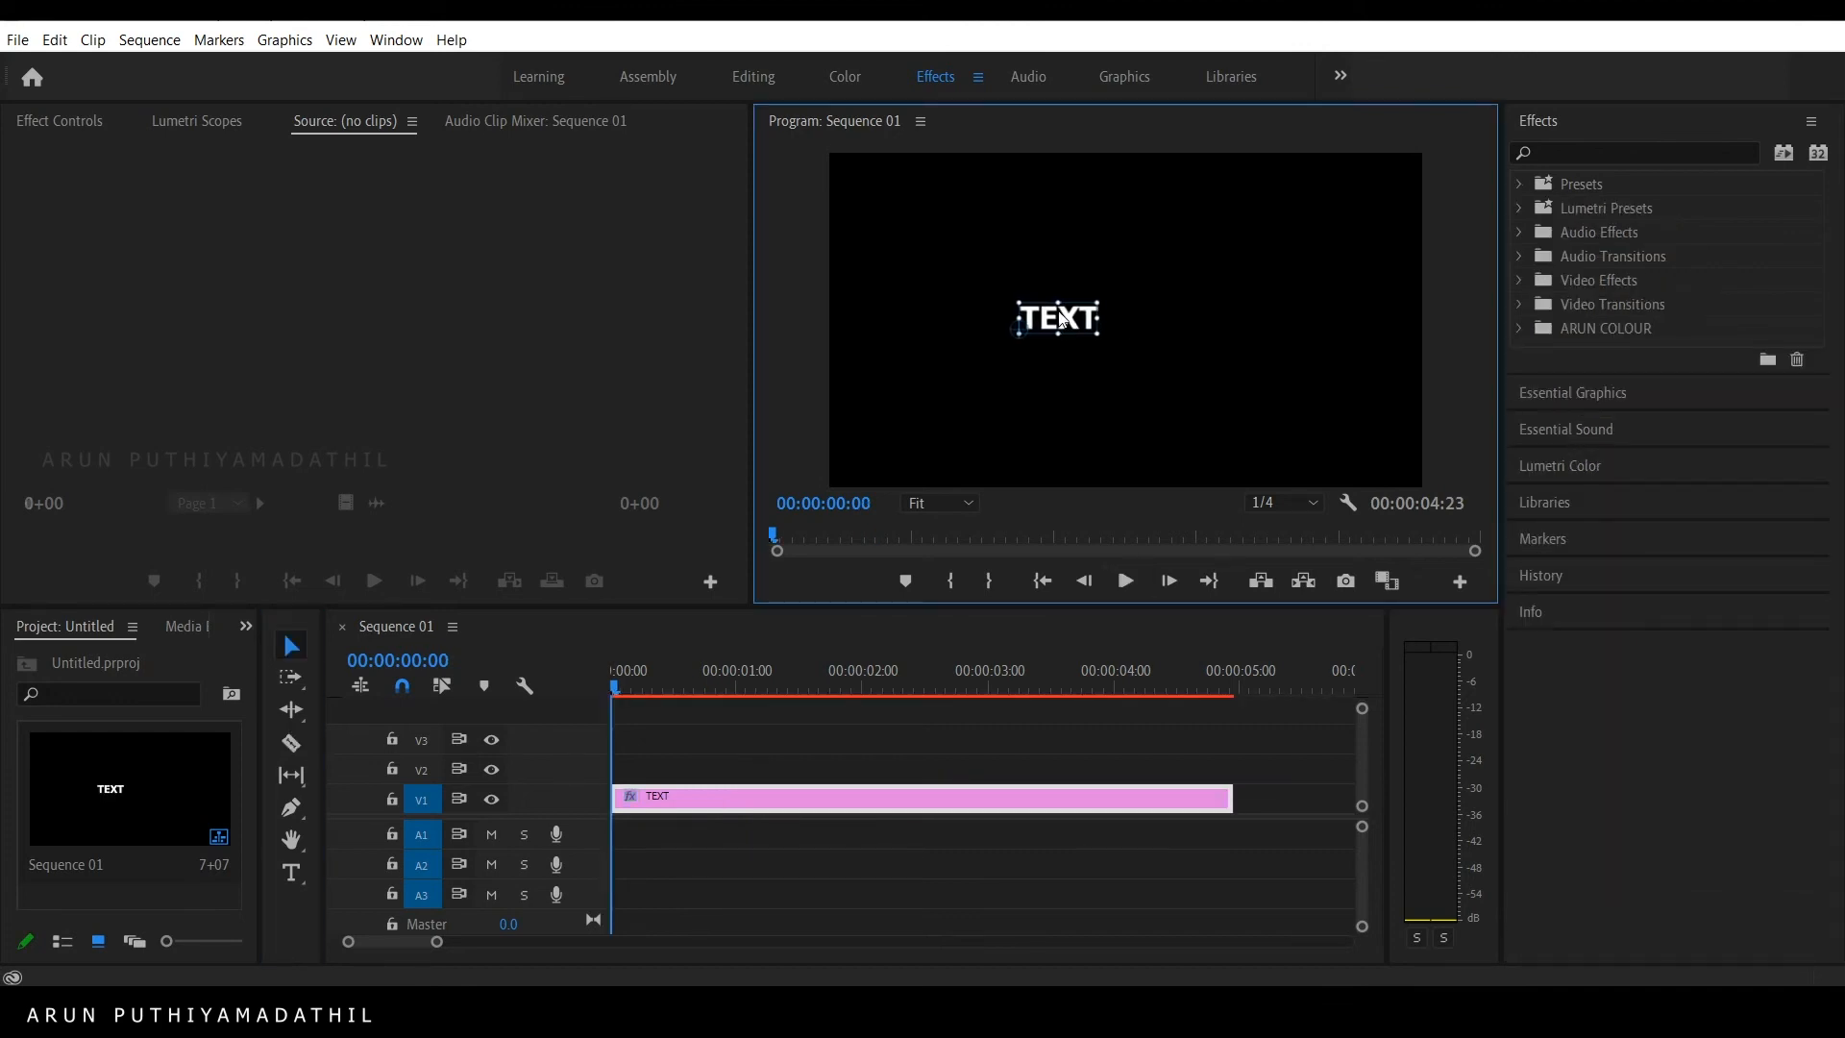
Step: Move the TEXT title to the upper-left area of the video frame and split its clip at 00:00:00:15
left_click_drag(1134, 326, 969, 258)
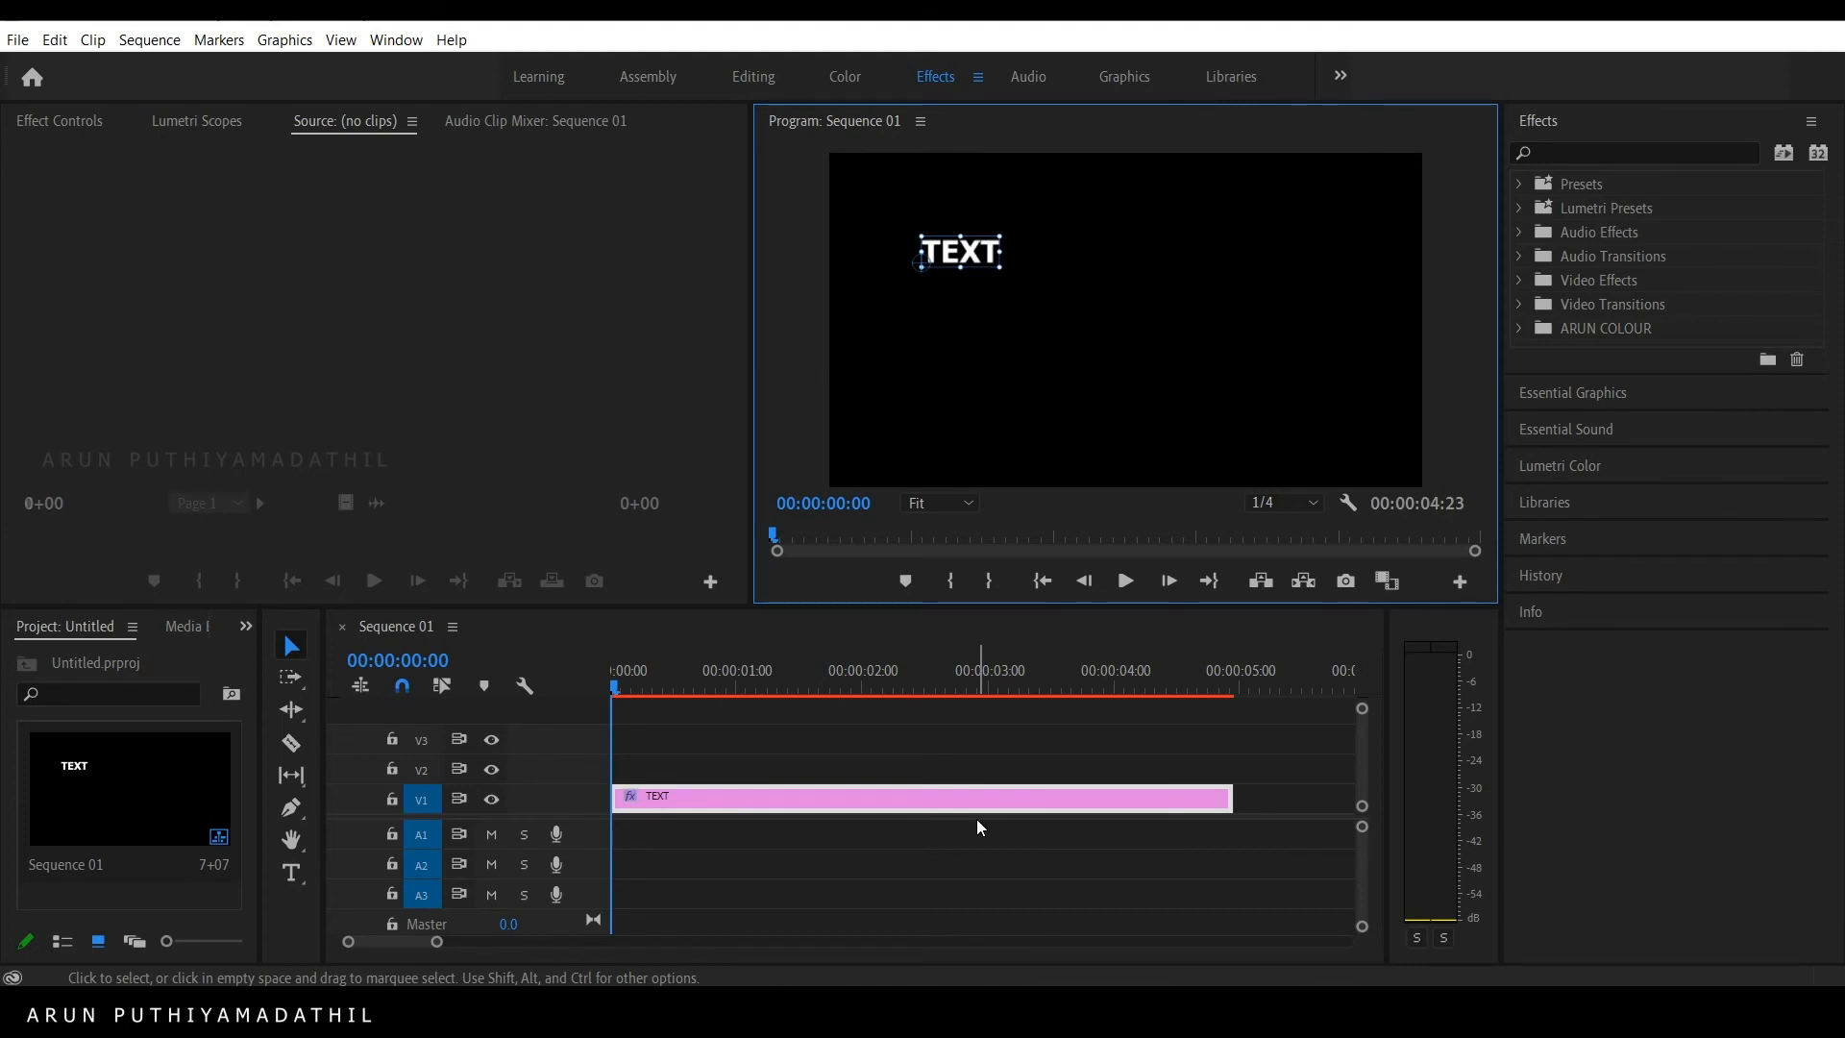
key("shift+Right")
key("shift+Right")
key("shift+Right")
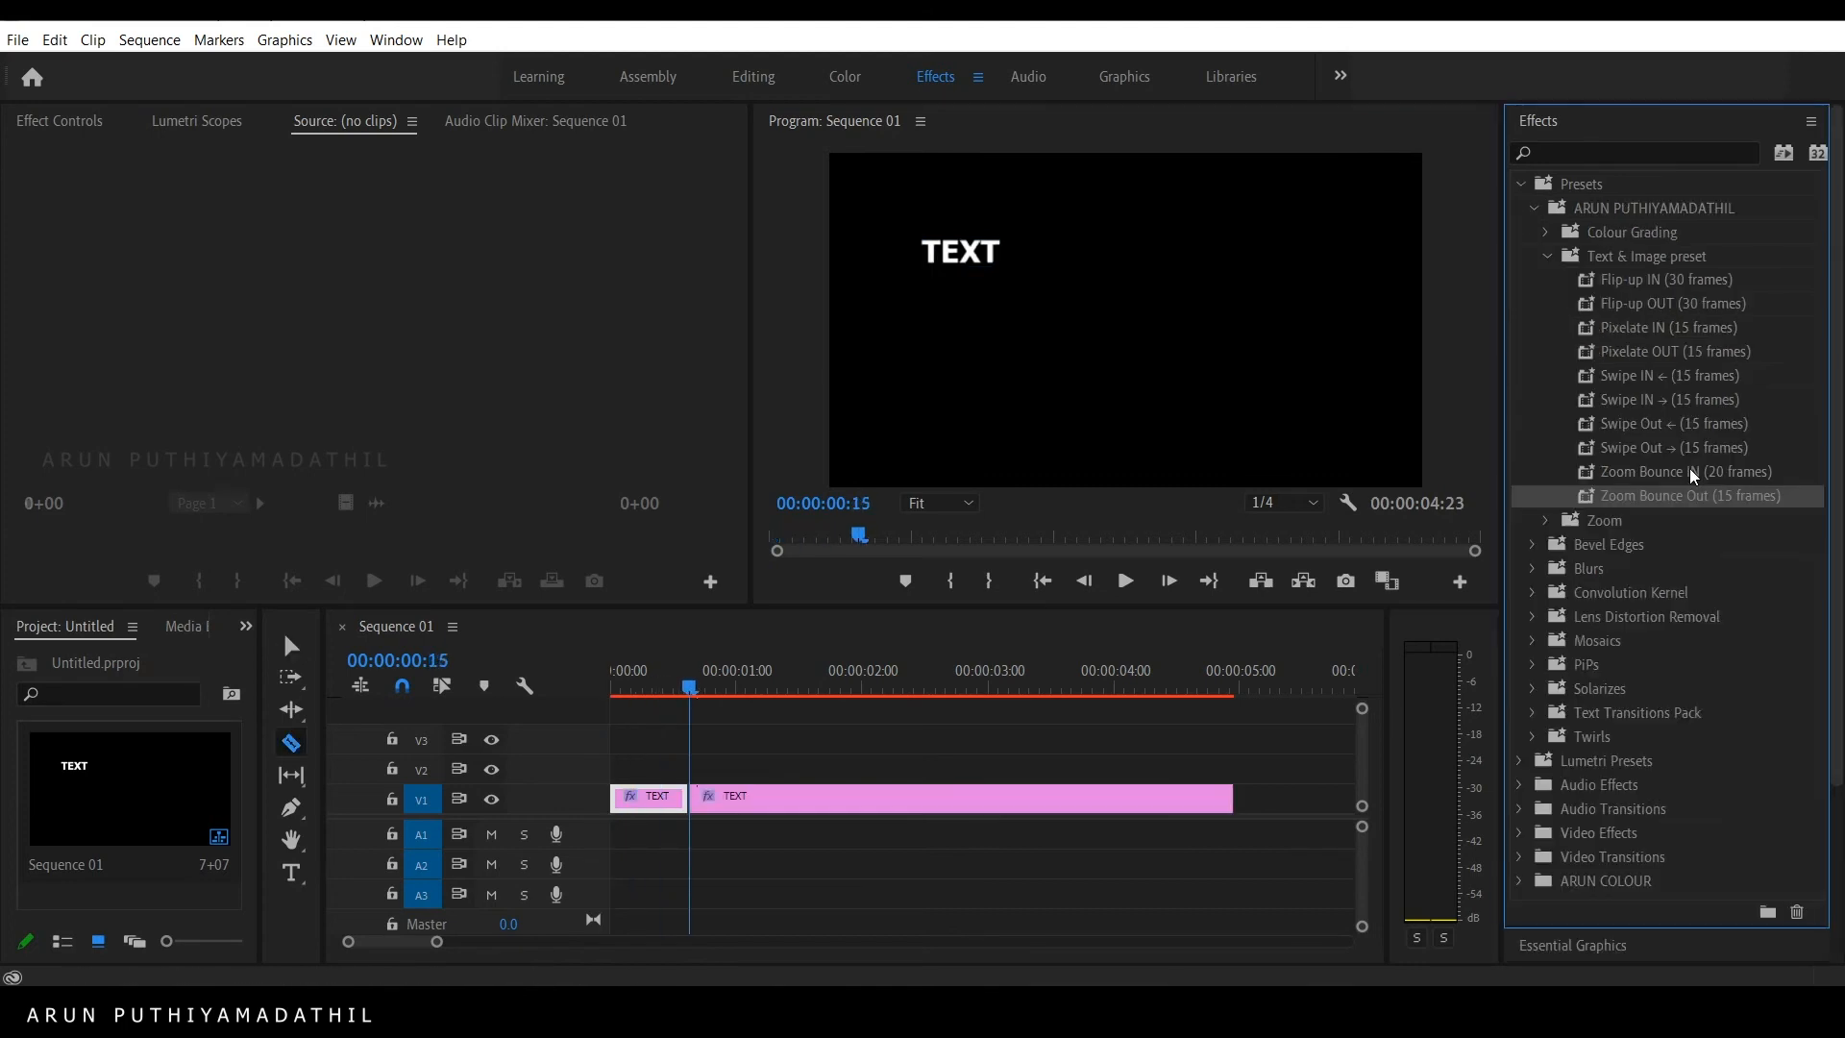
Step: Apply the Zoom Bounce IN (20 frames) preset to the first segment of the off-centre title and preview it from the start
left_click_drag(1640, 471, 645, 803)
left_click(680, 688)
left_click_drag(684, 687, 582, 699)
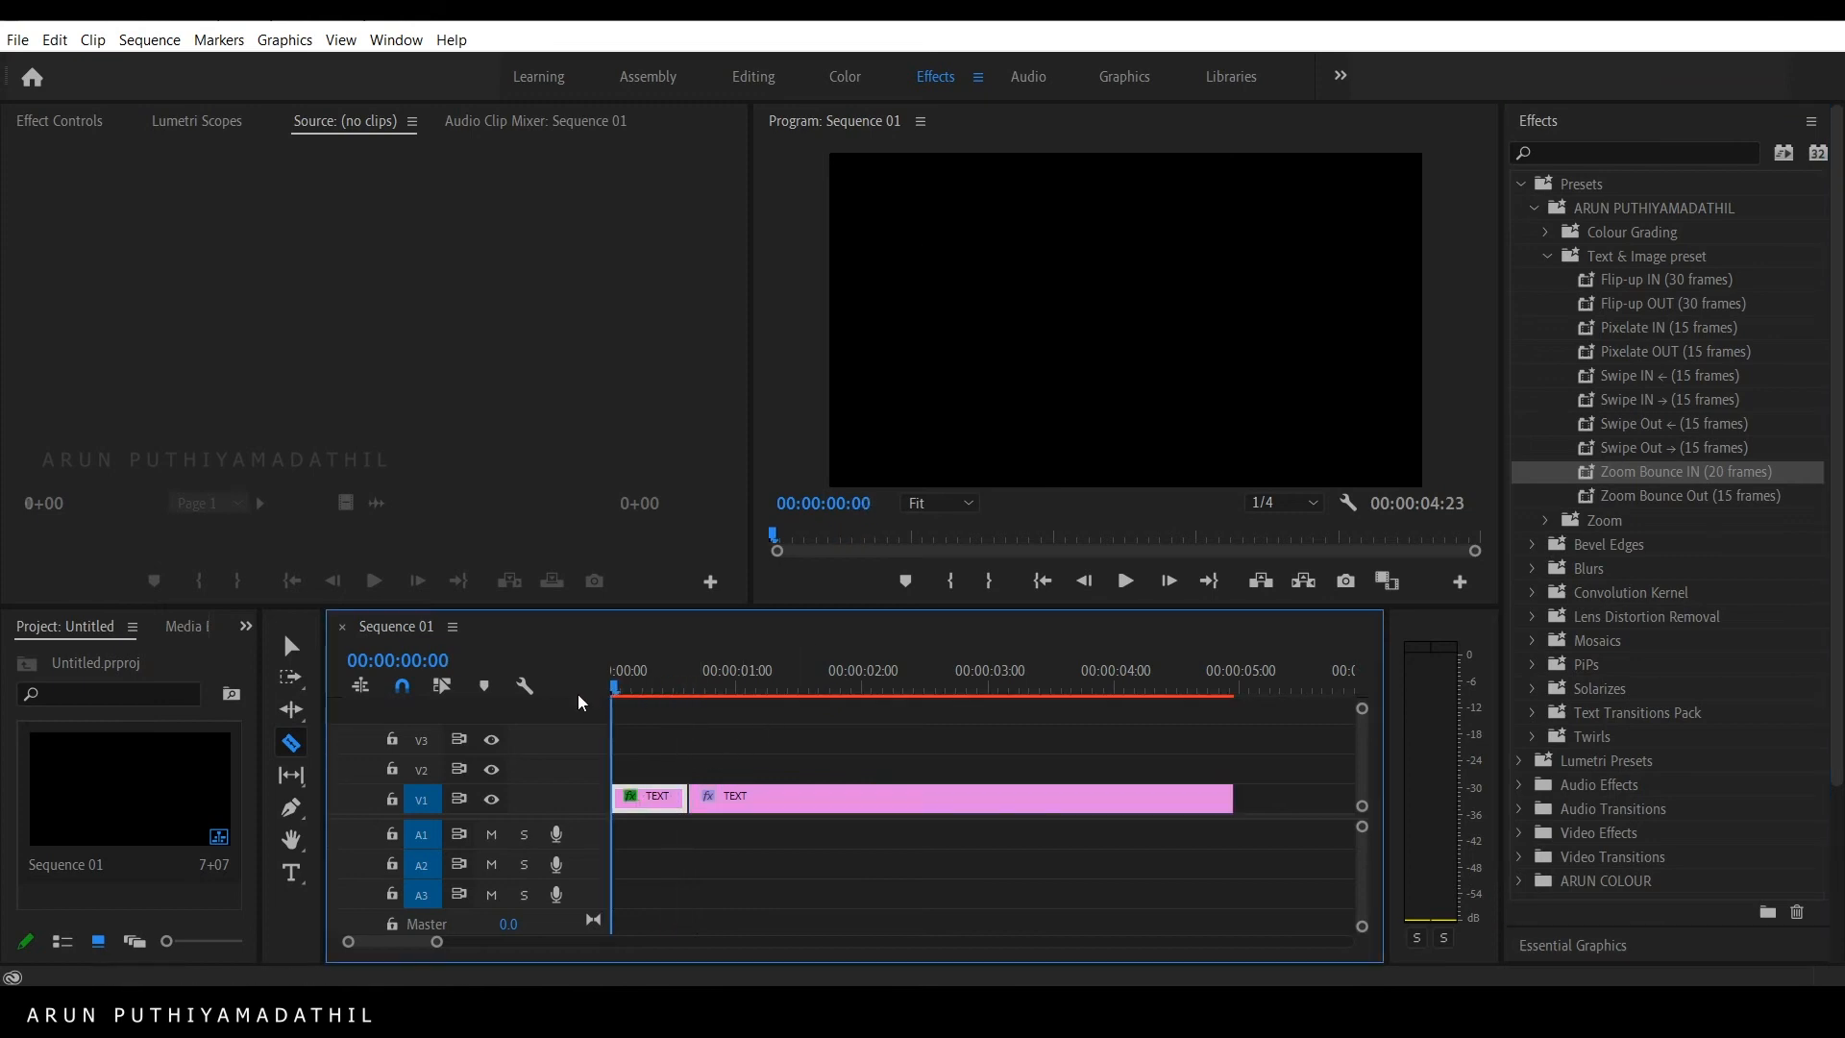
left_click(1122, 581)
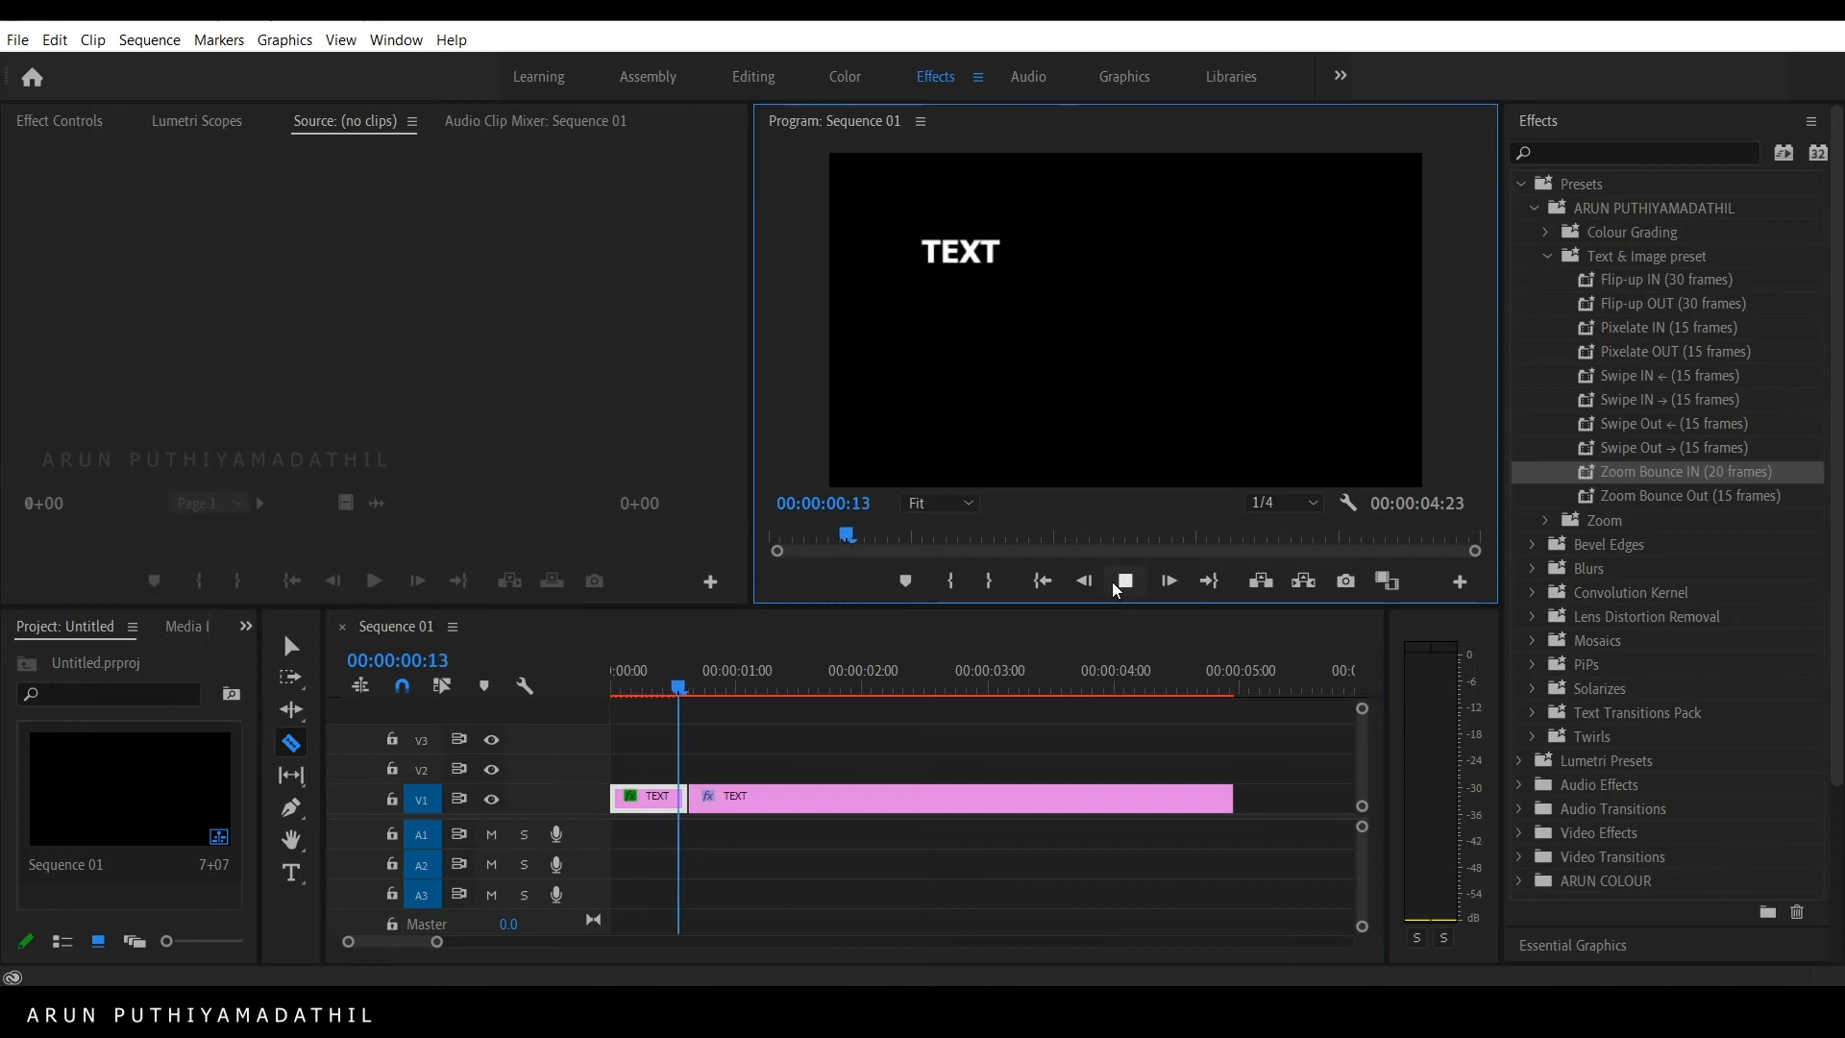
left_click(1122, 581)
left_click_drag(774, 684, 613, 688)
left_click(1124, 582)
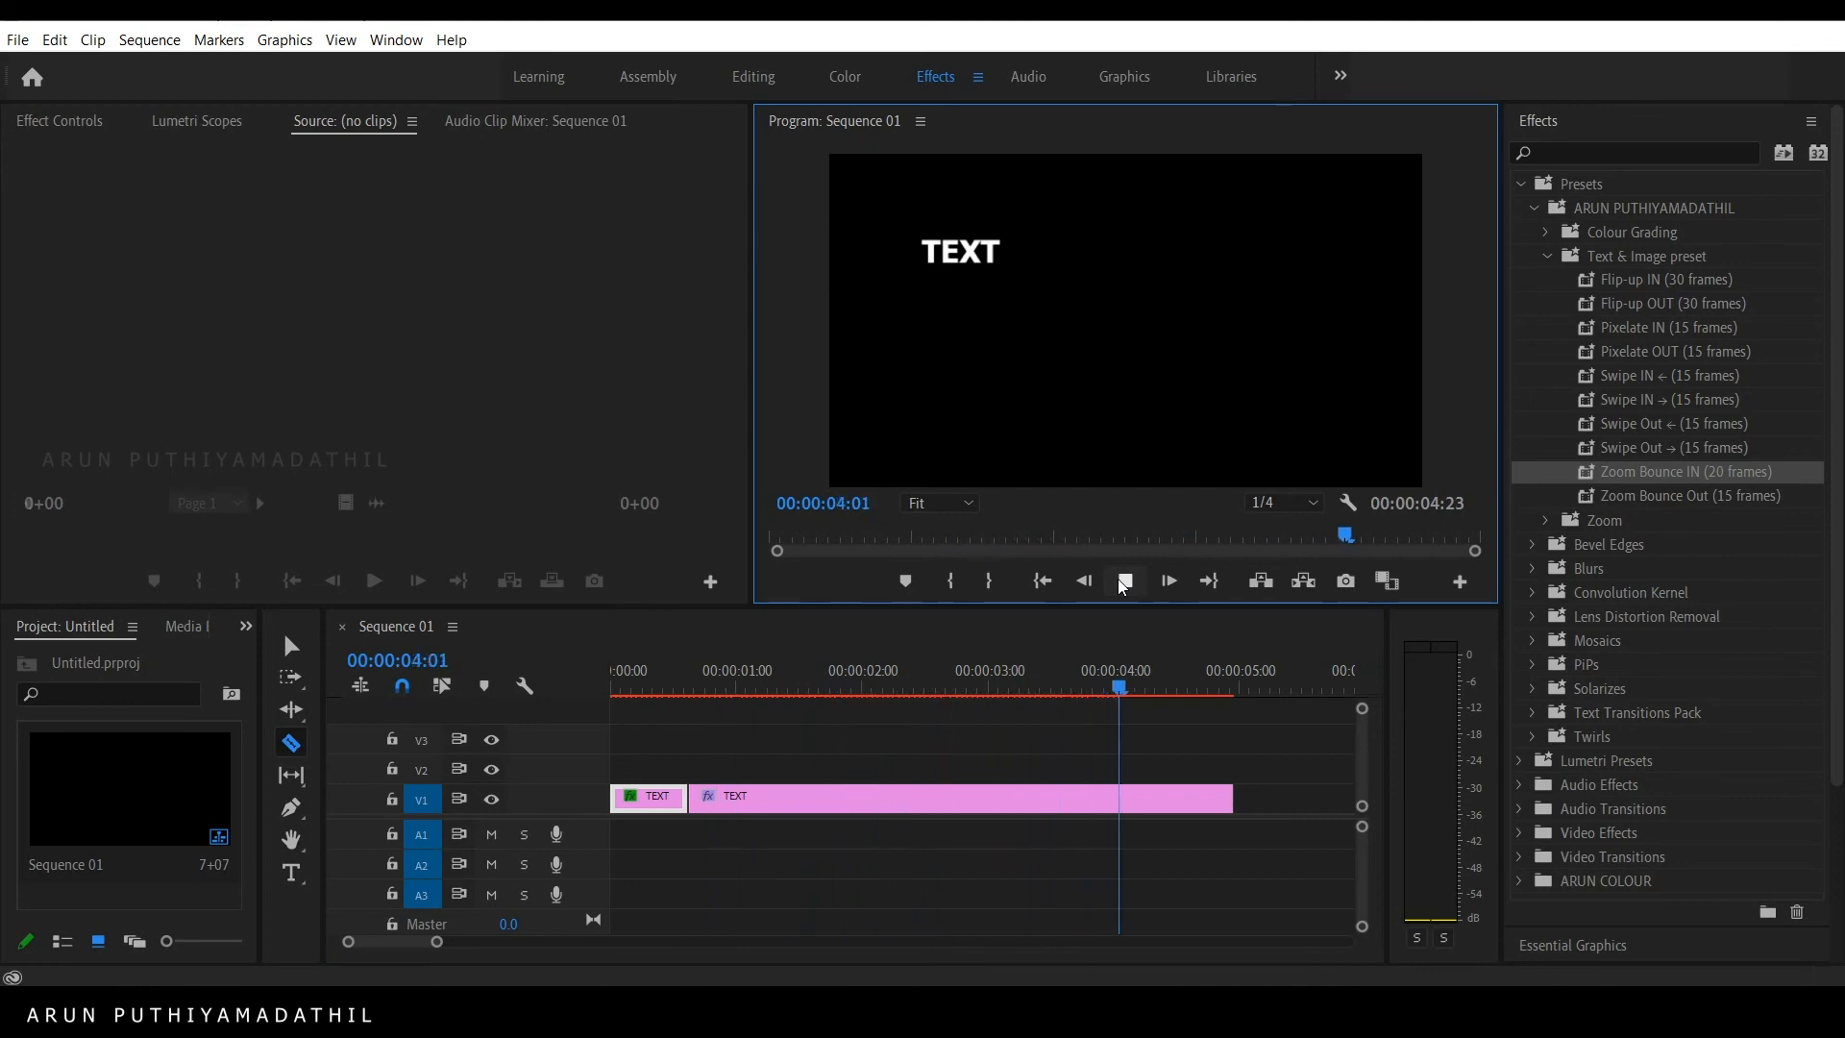
left_click(1123, 582)
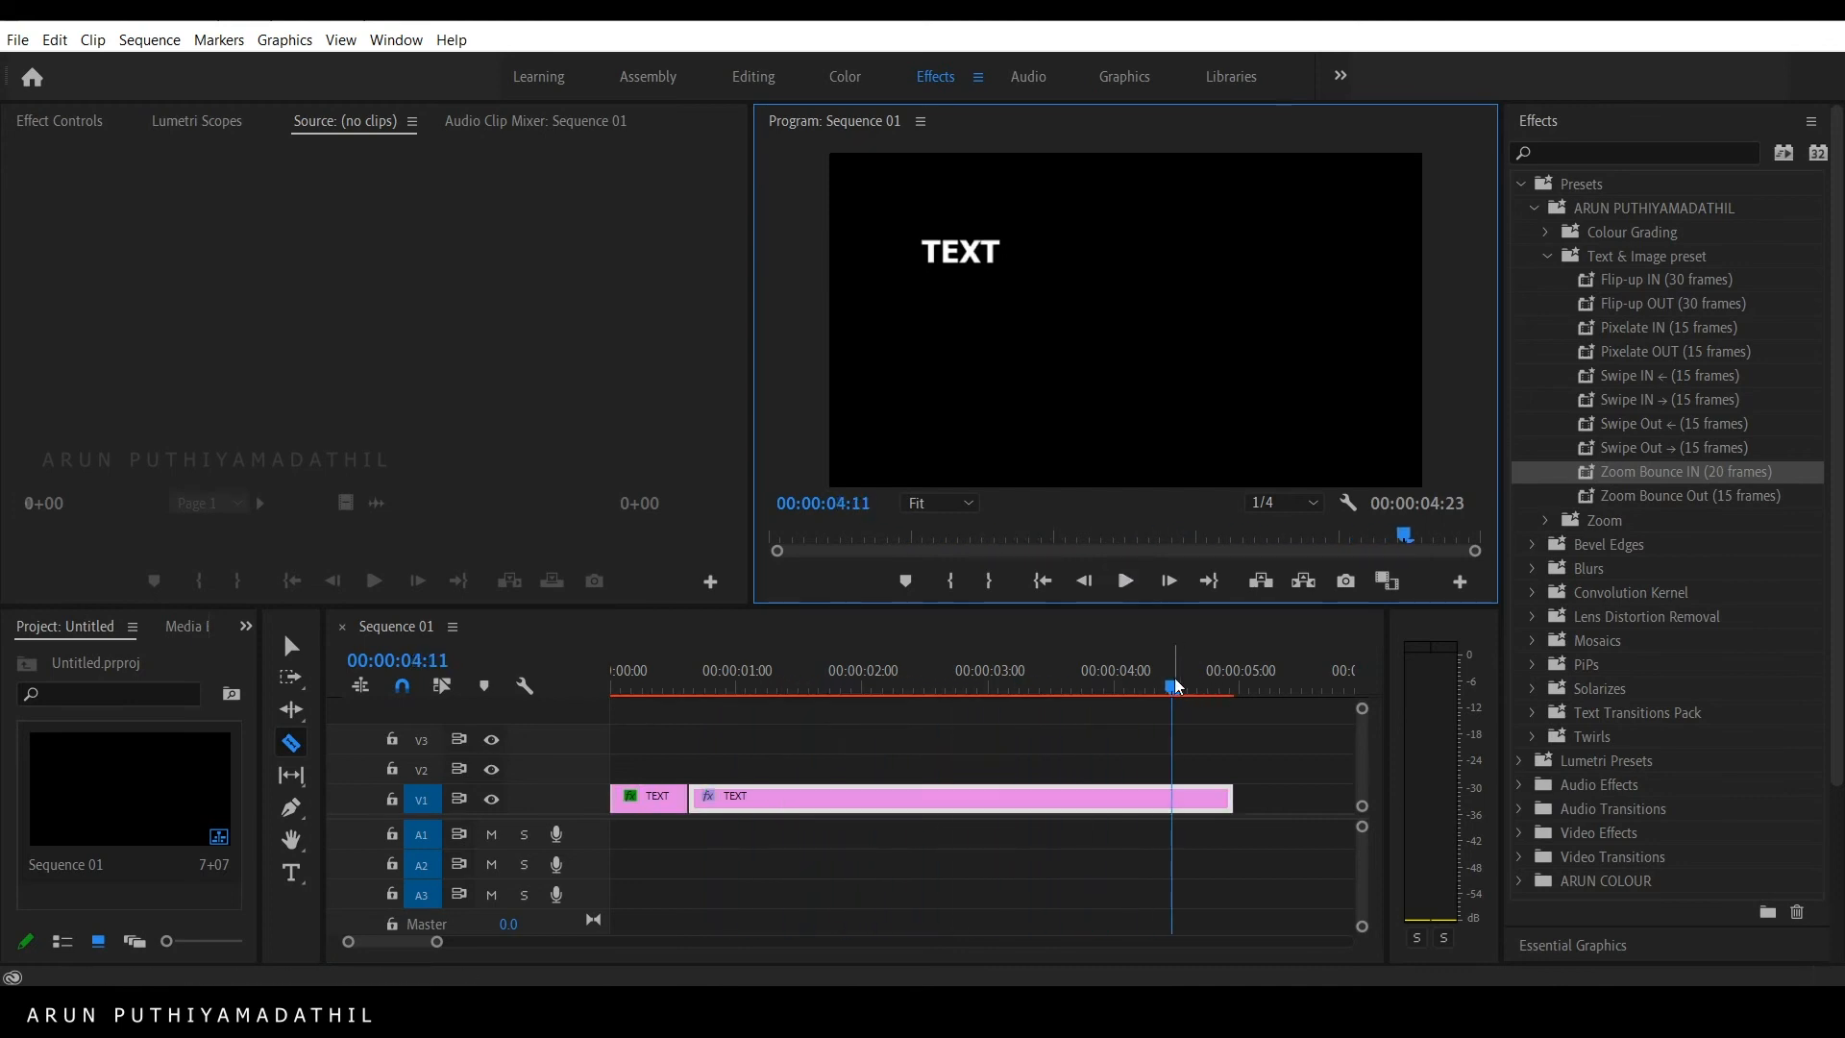
left_click_drag(1172, 684, 480, 725)
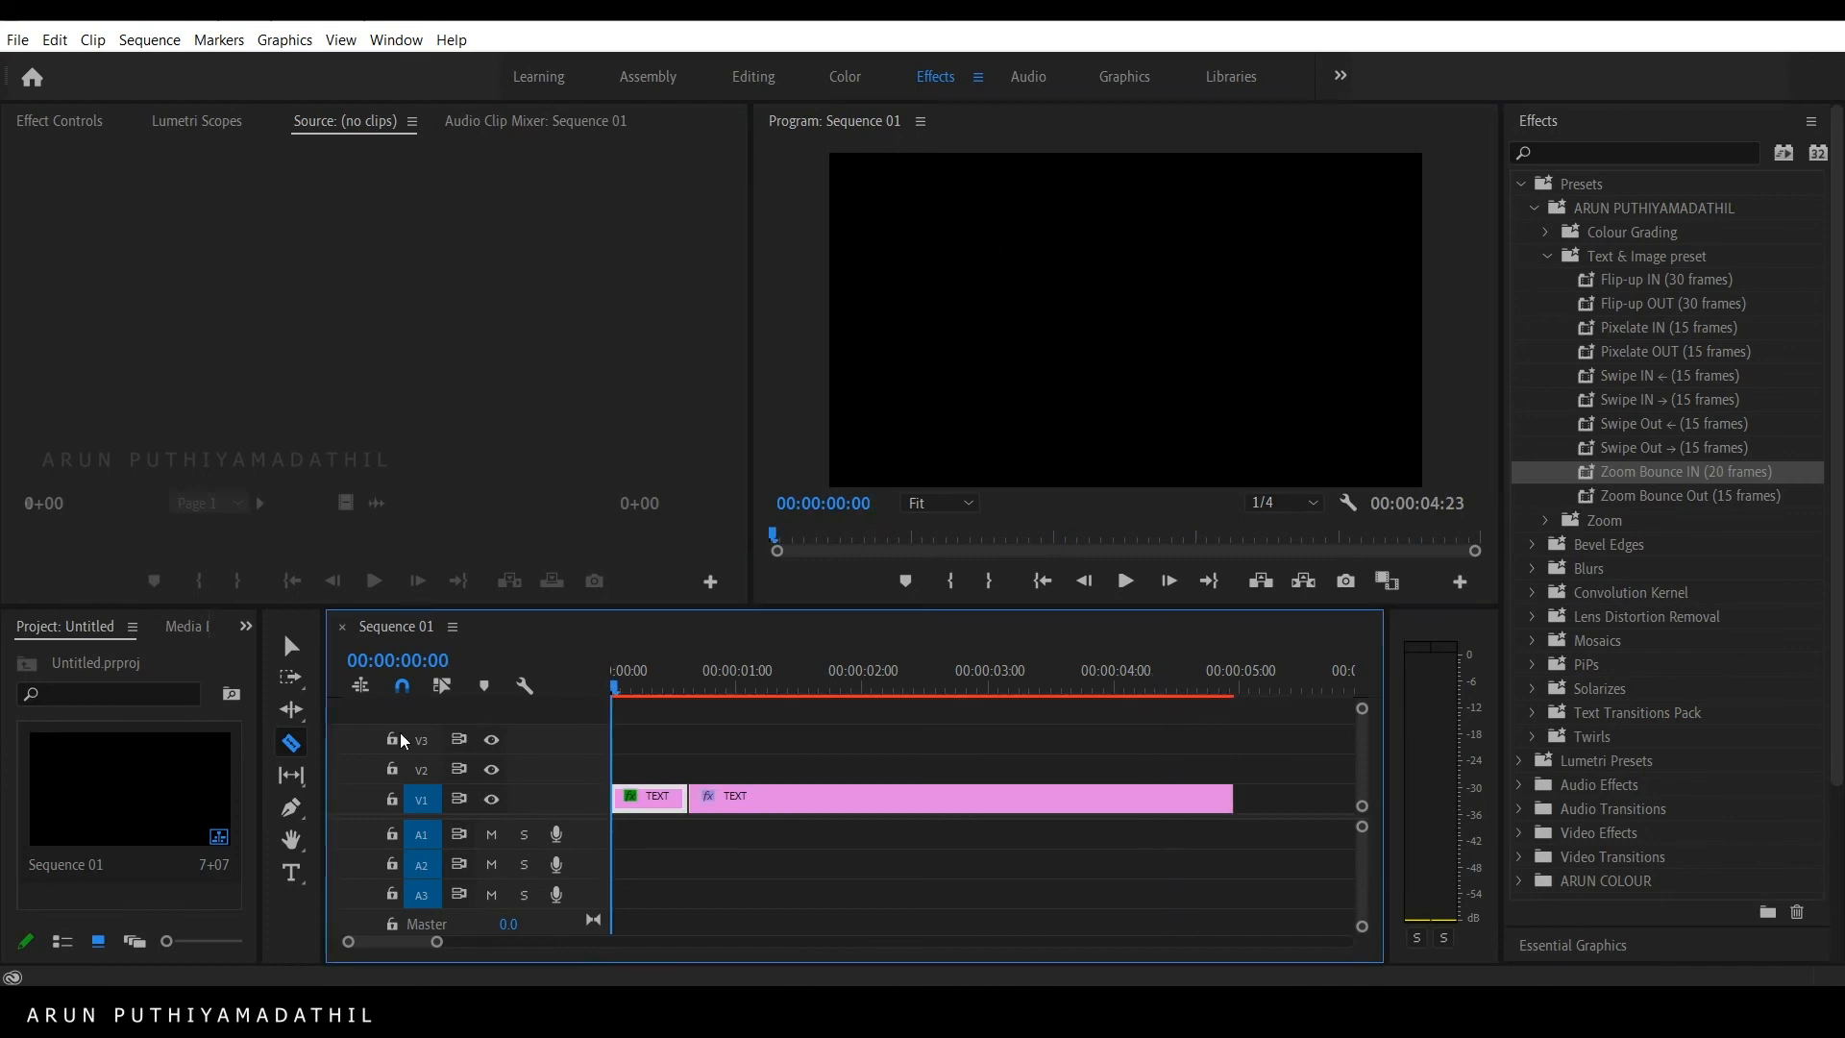
Step: Centre the TEXT title vertically and horizontally in the video frame
left_click(287, 646)
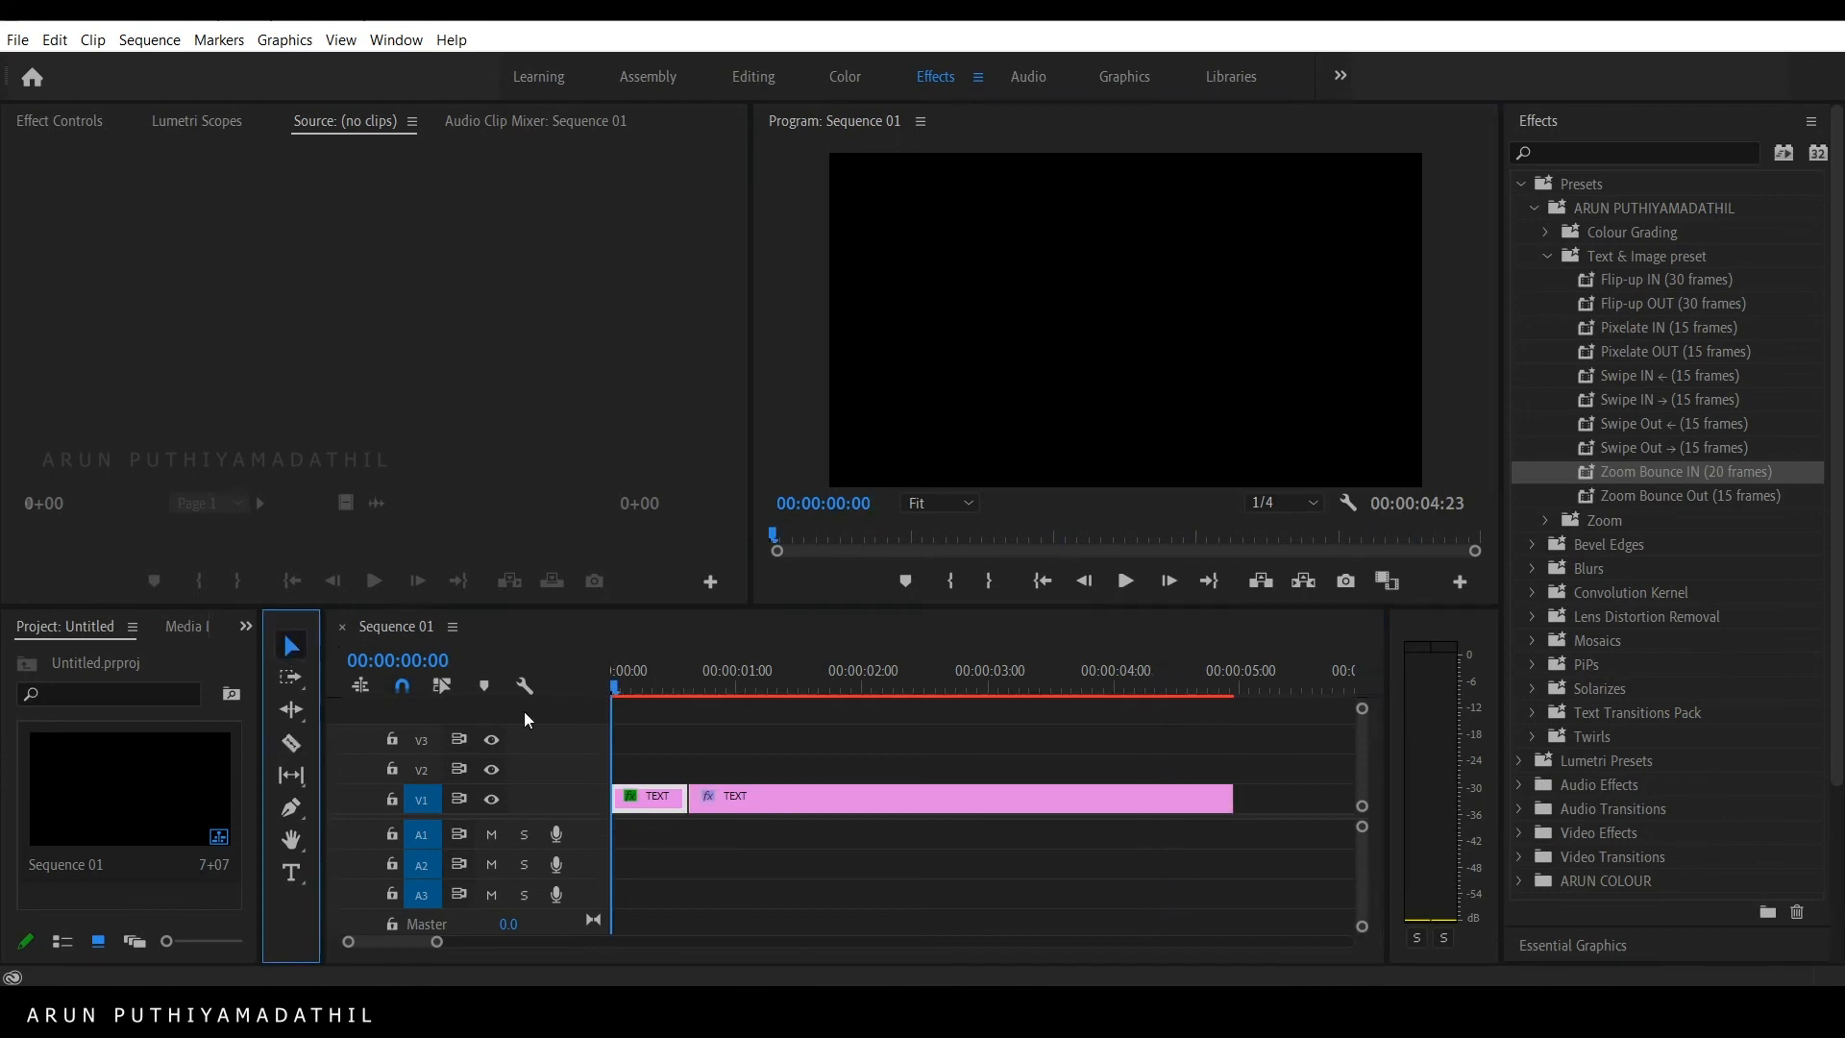
left_click(663, 795)
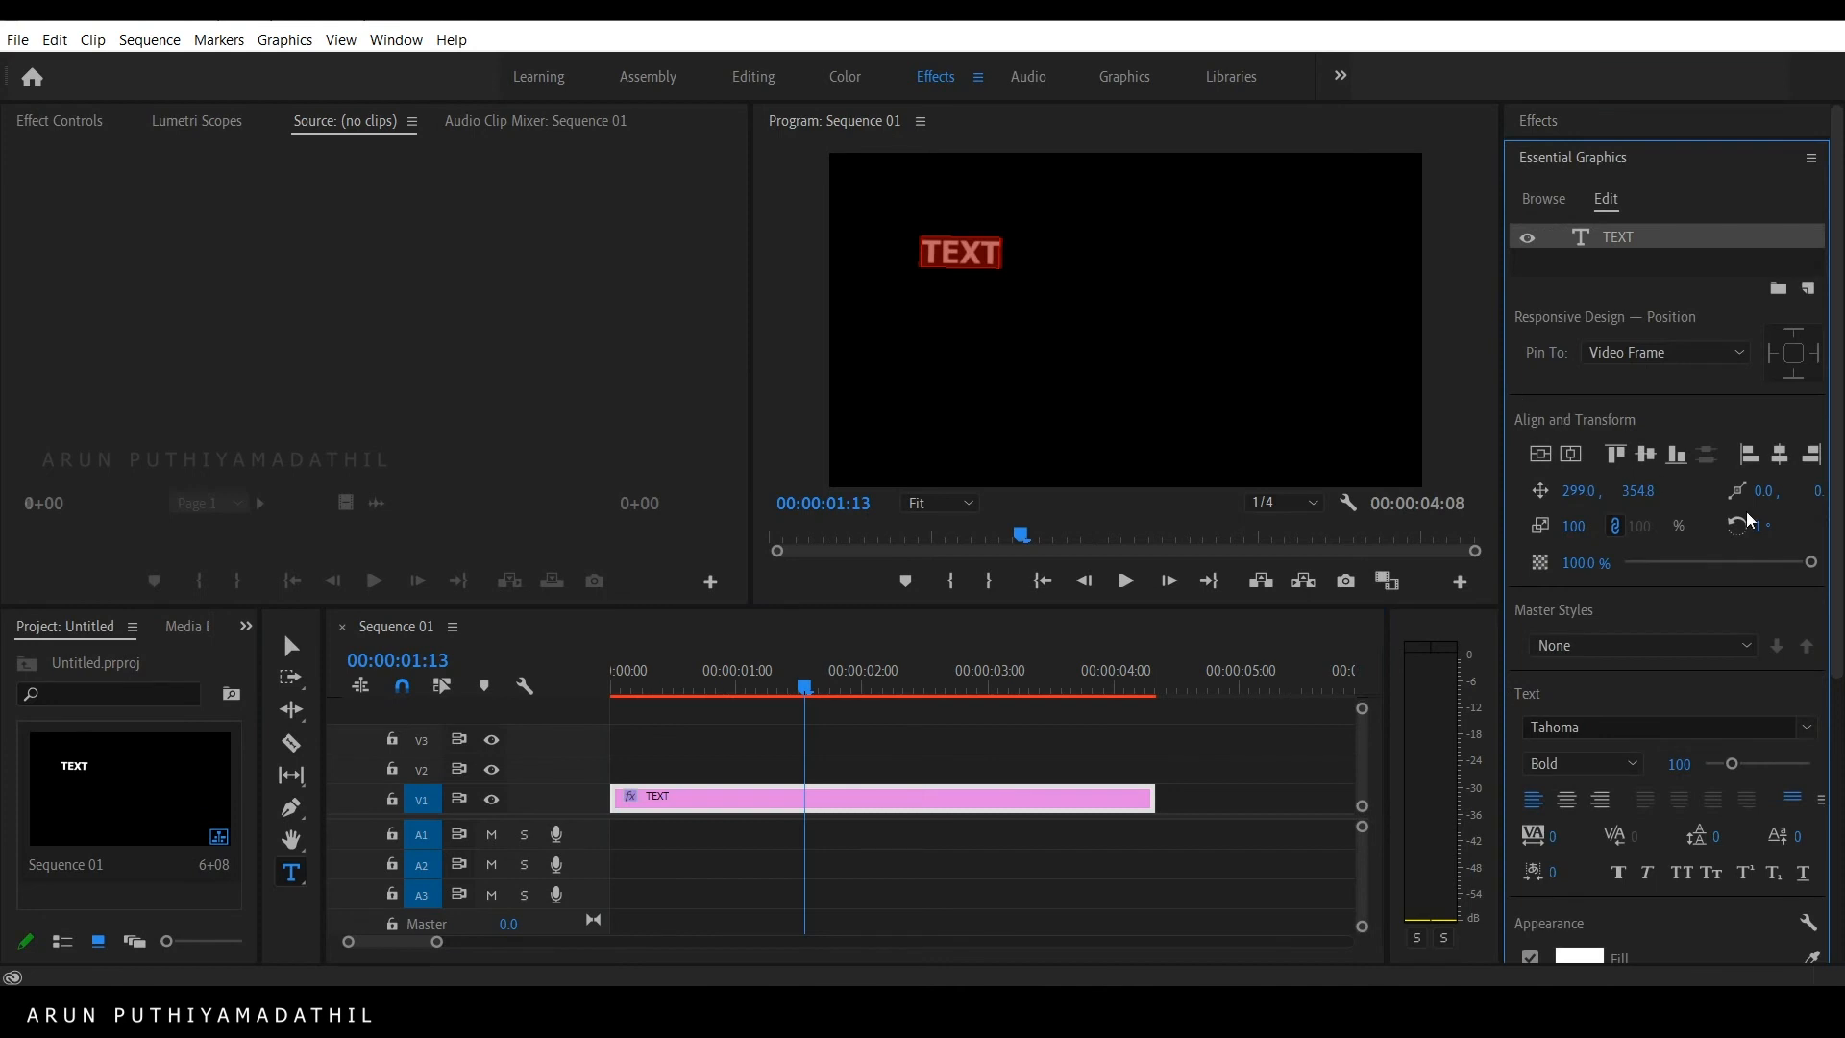
left_click(1540, 454)
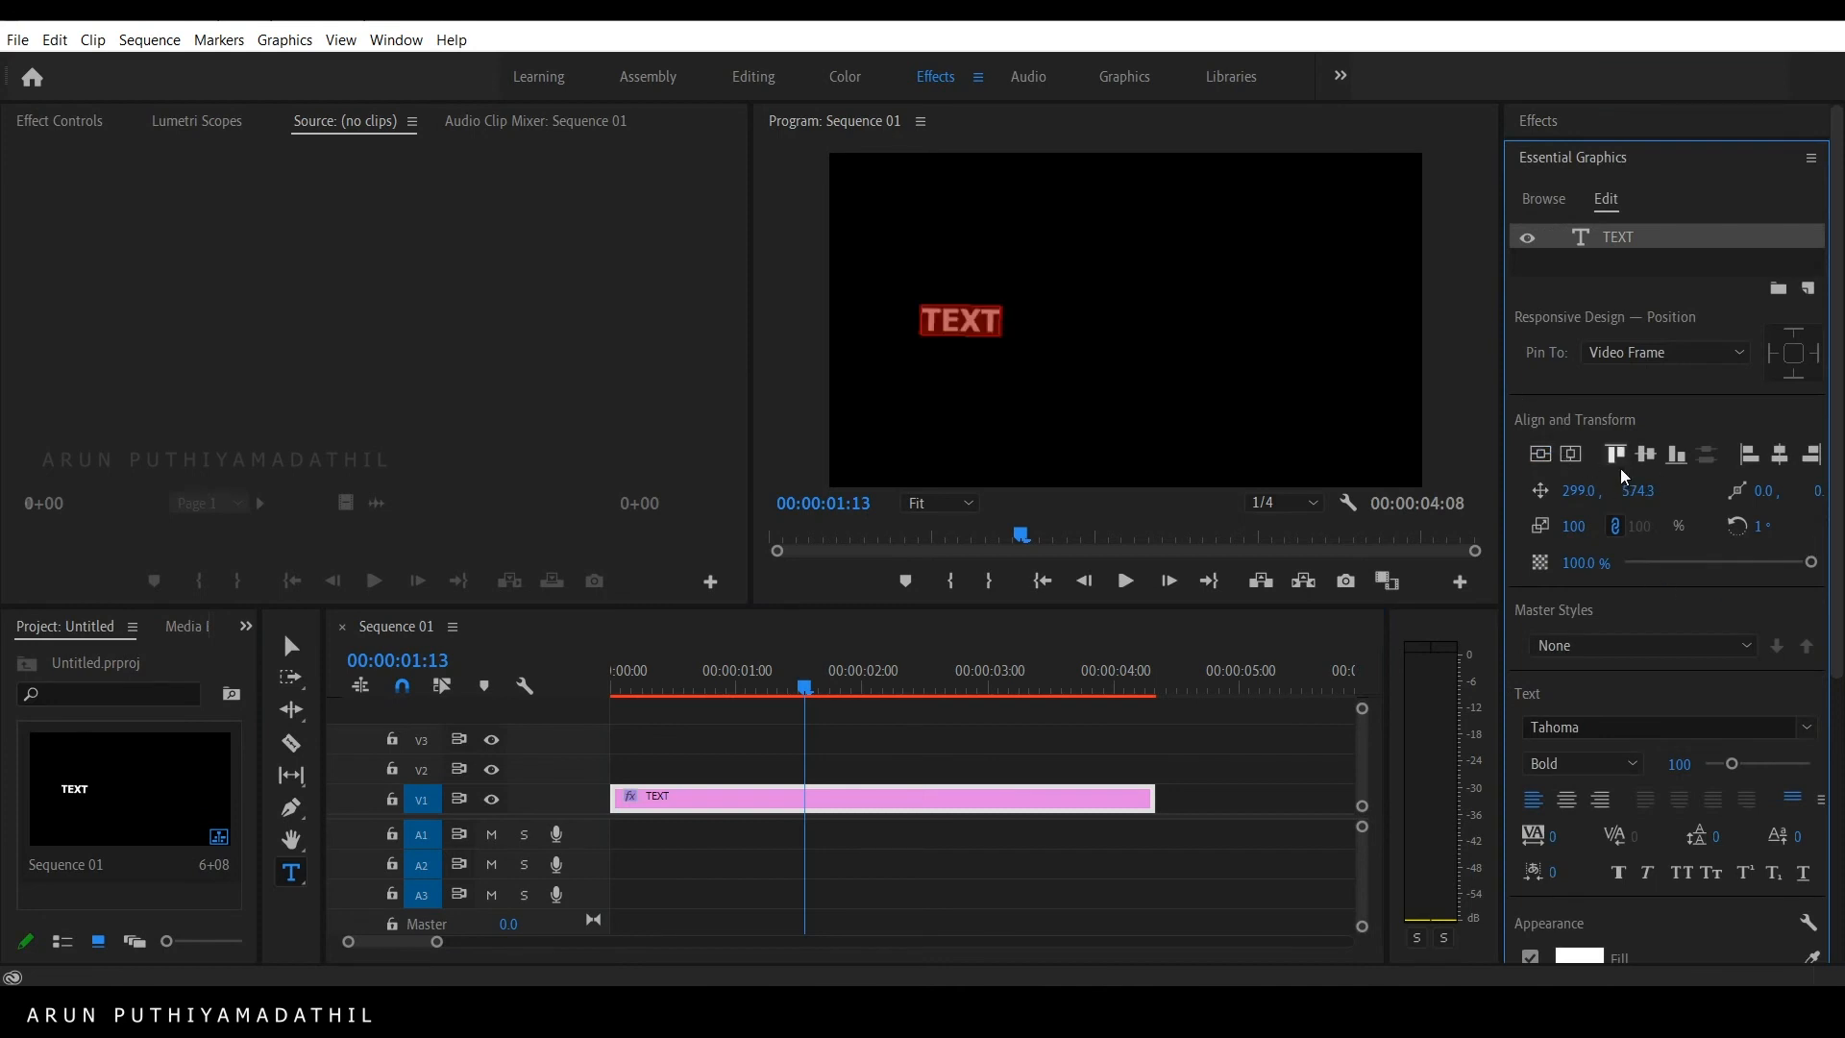
left_click(1572, 455)
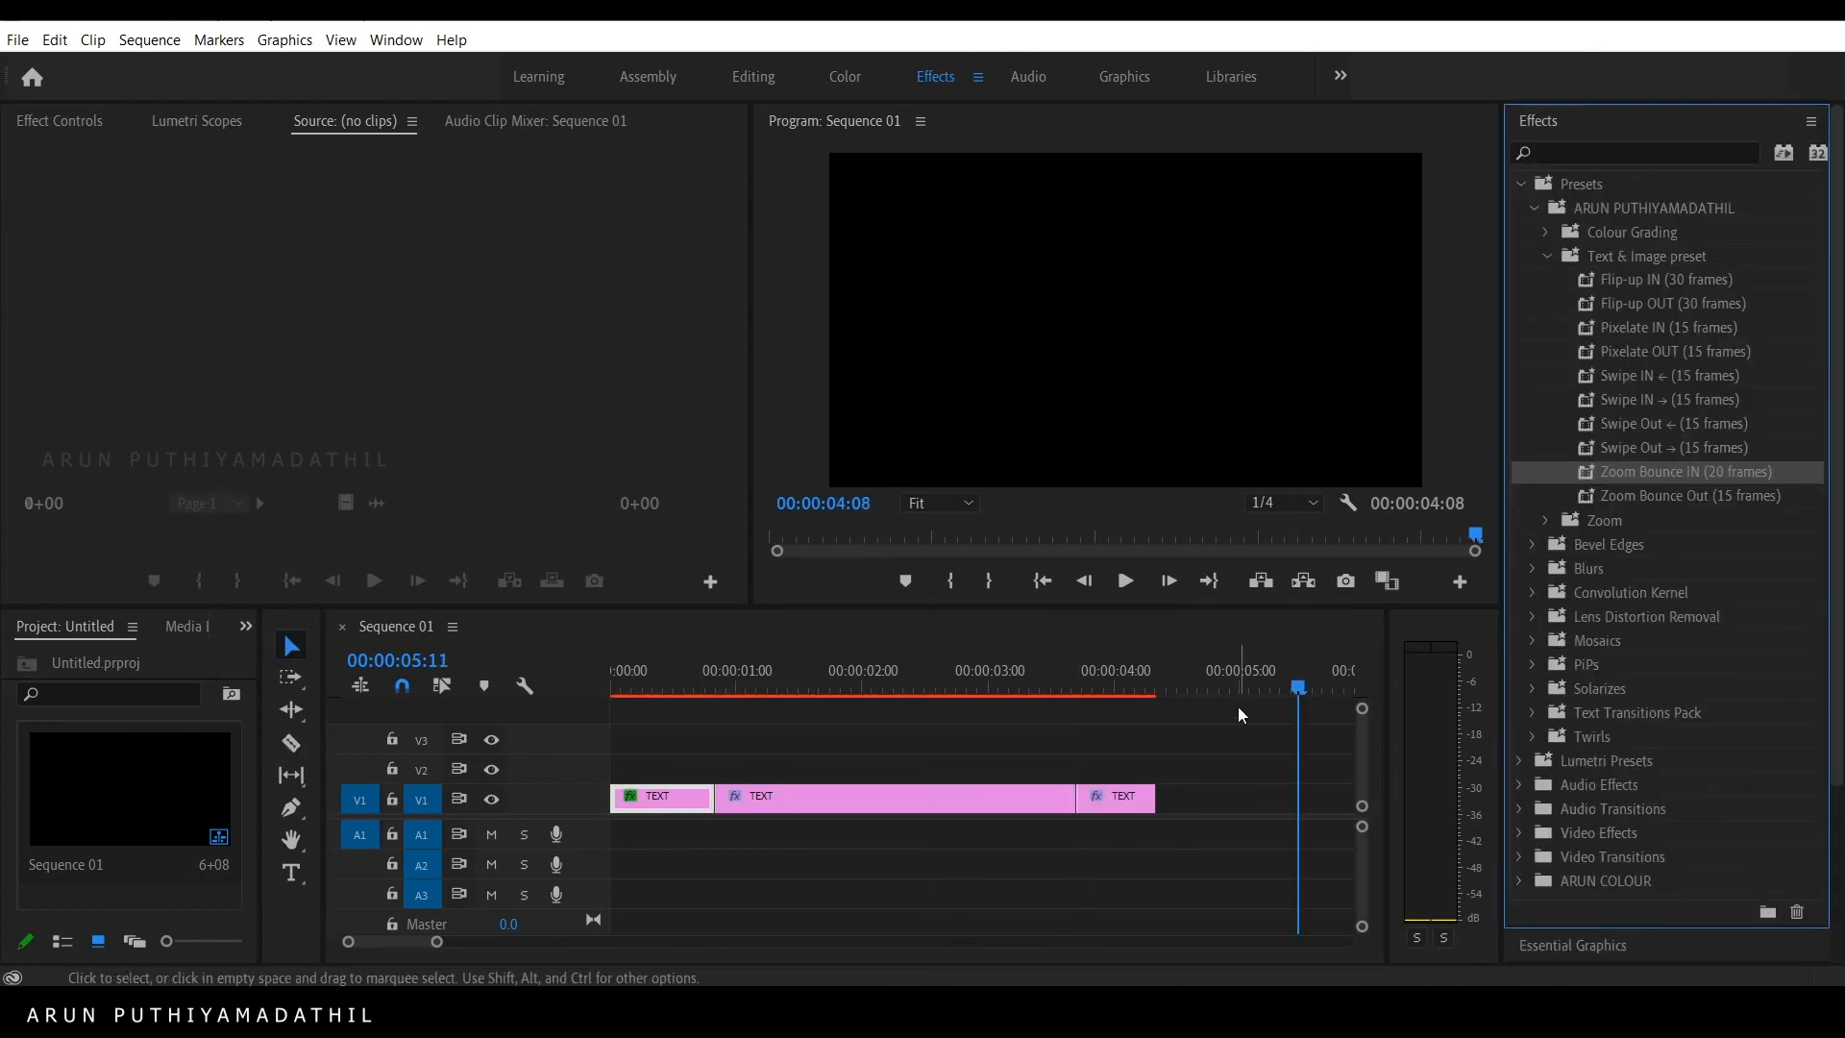
Step: Apply the Zoom Bounce Out (15 frames) preset to the last TEXT segment and move the playhead to 00:00:01:00
left_click_drag(1741, 497, 1129, 798)
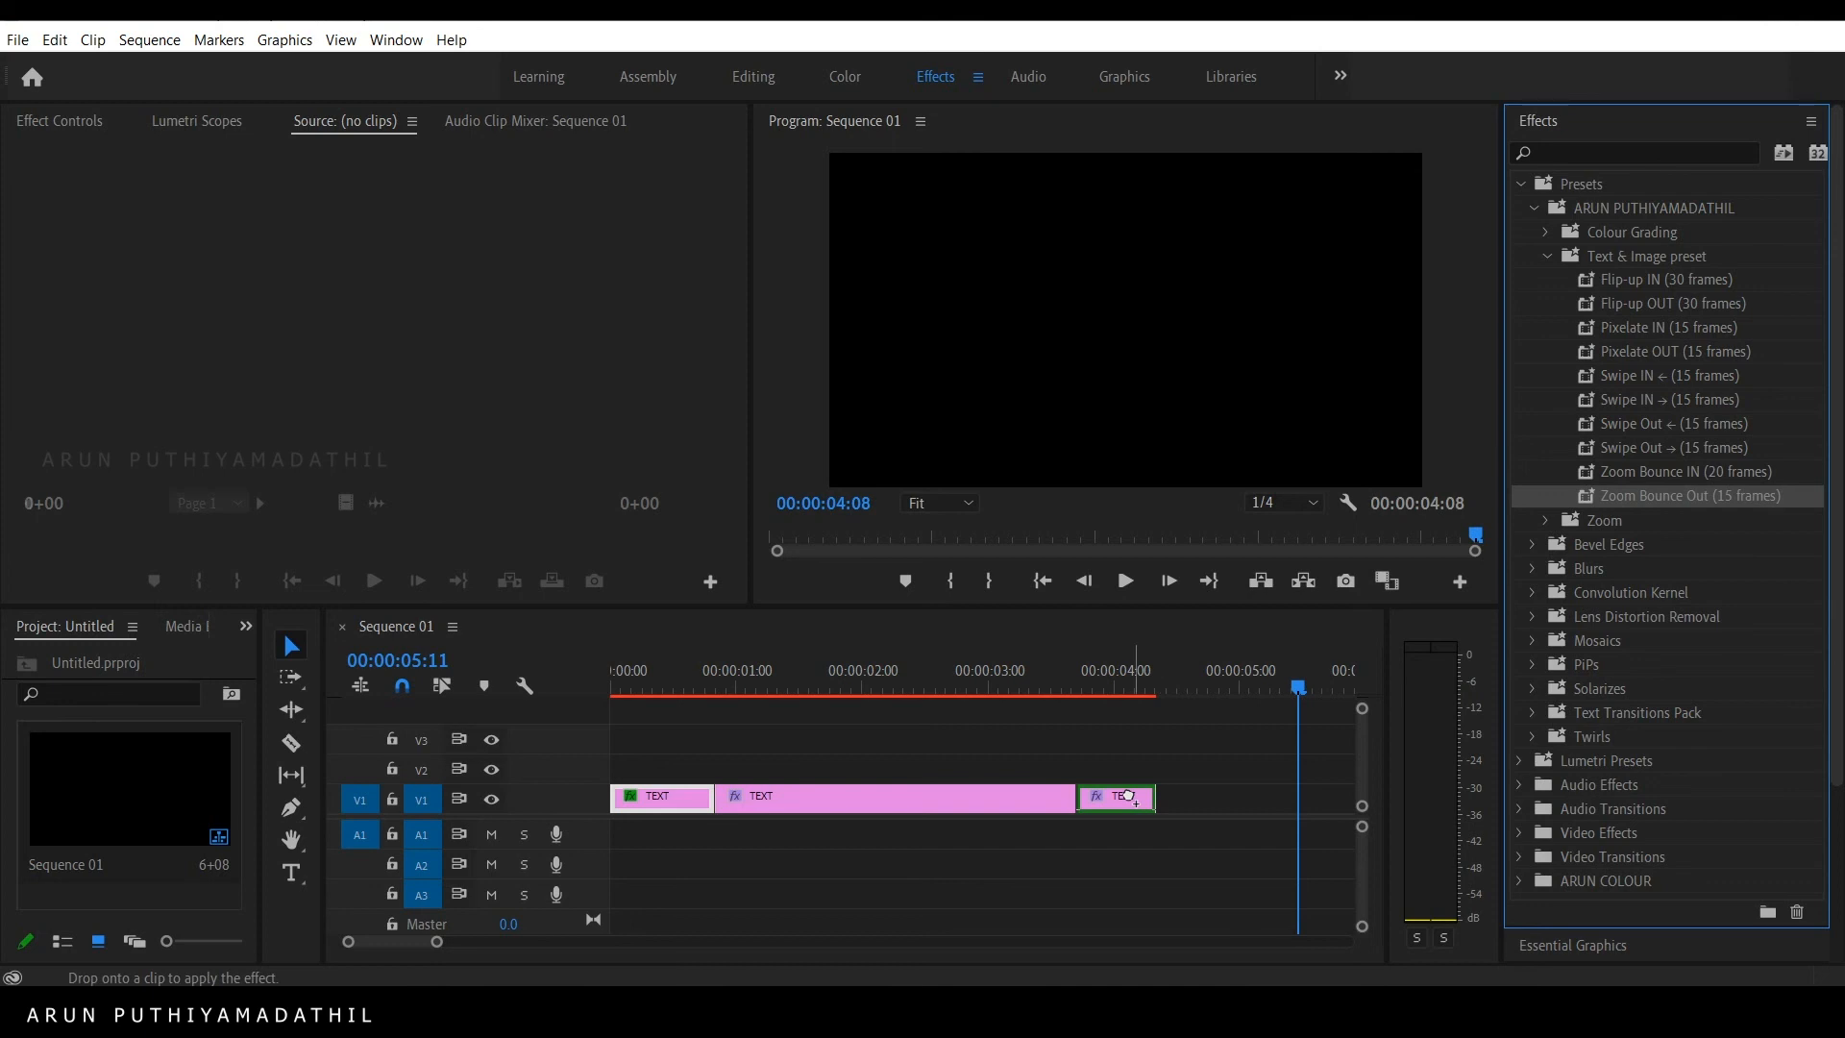
left_click_drag(1129, 796, 1133, 806)
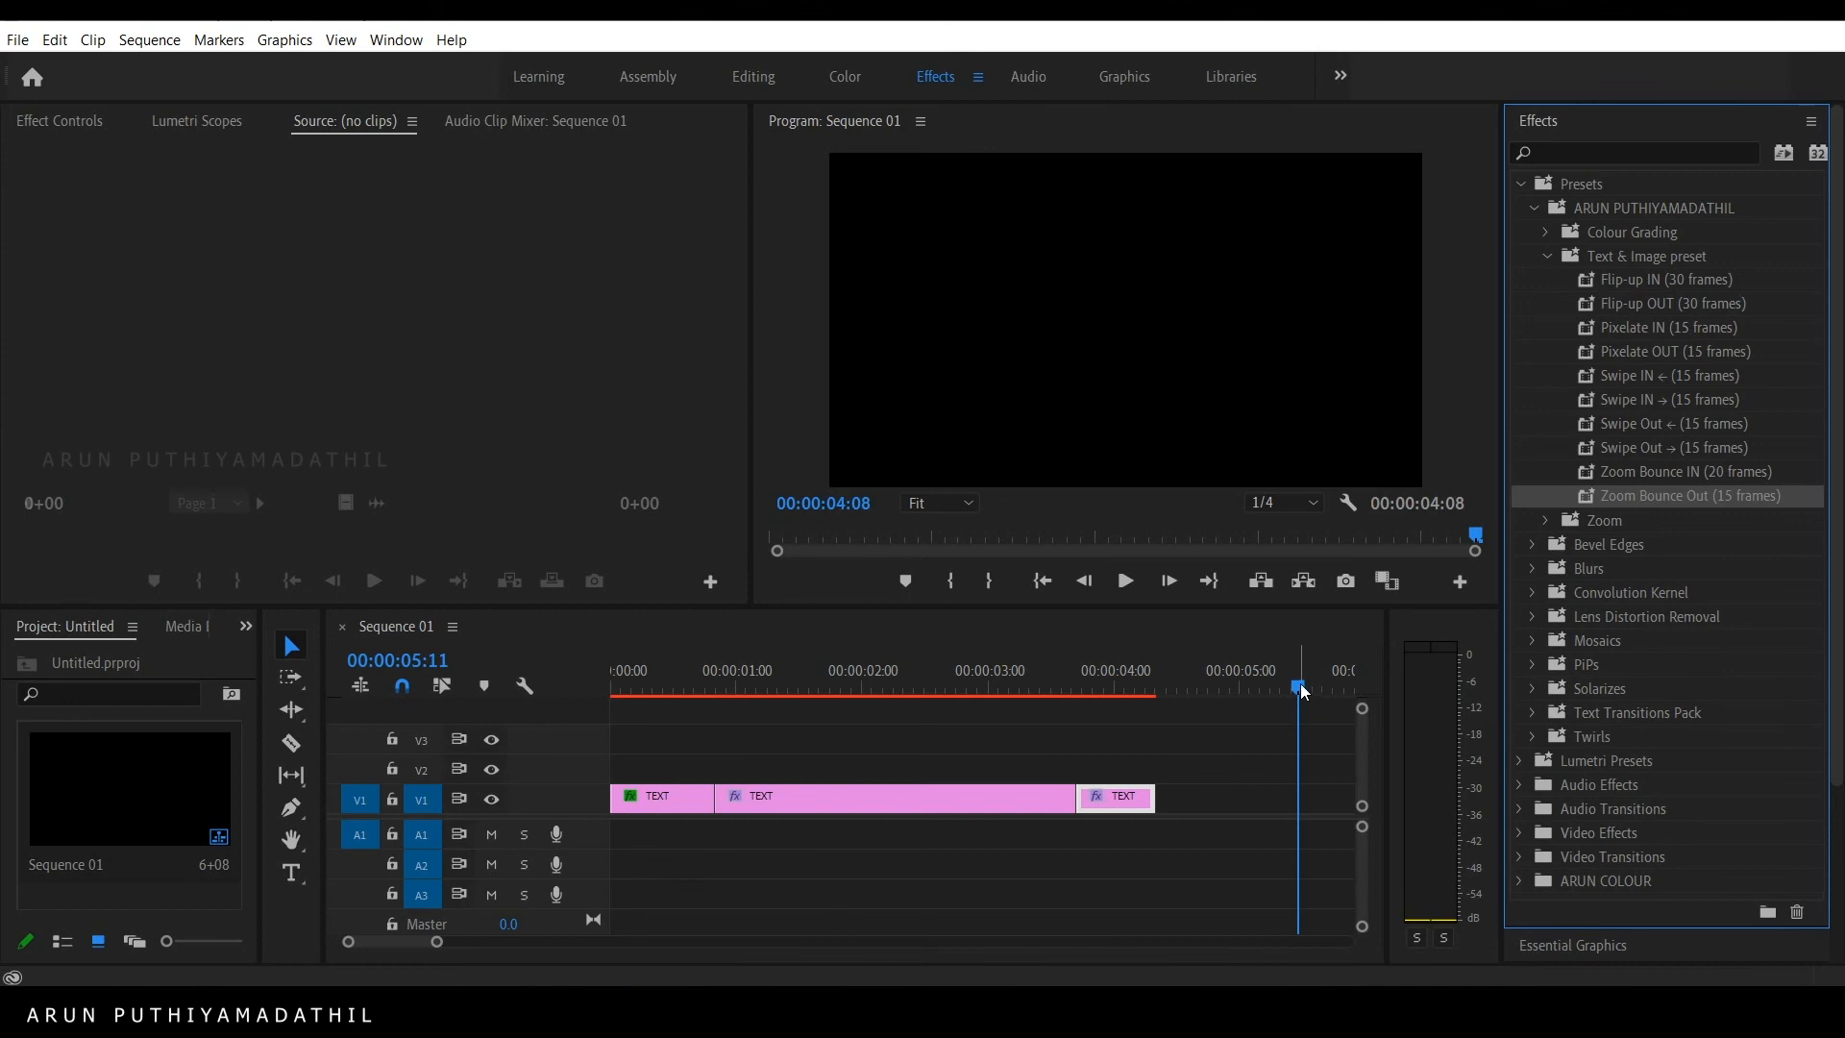
left_click_drag(1300, 683, 736, 685)
Step: Nest all three TEXT segments on V1 into one sequence, keeping the suggested name
left_click_drag(1228, 861, 413, 665)
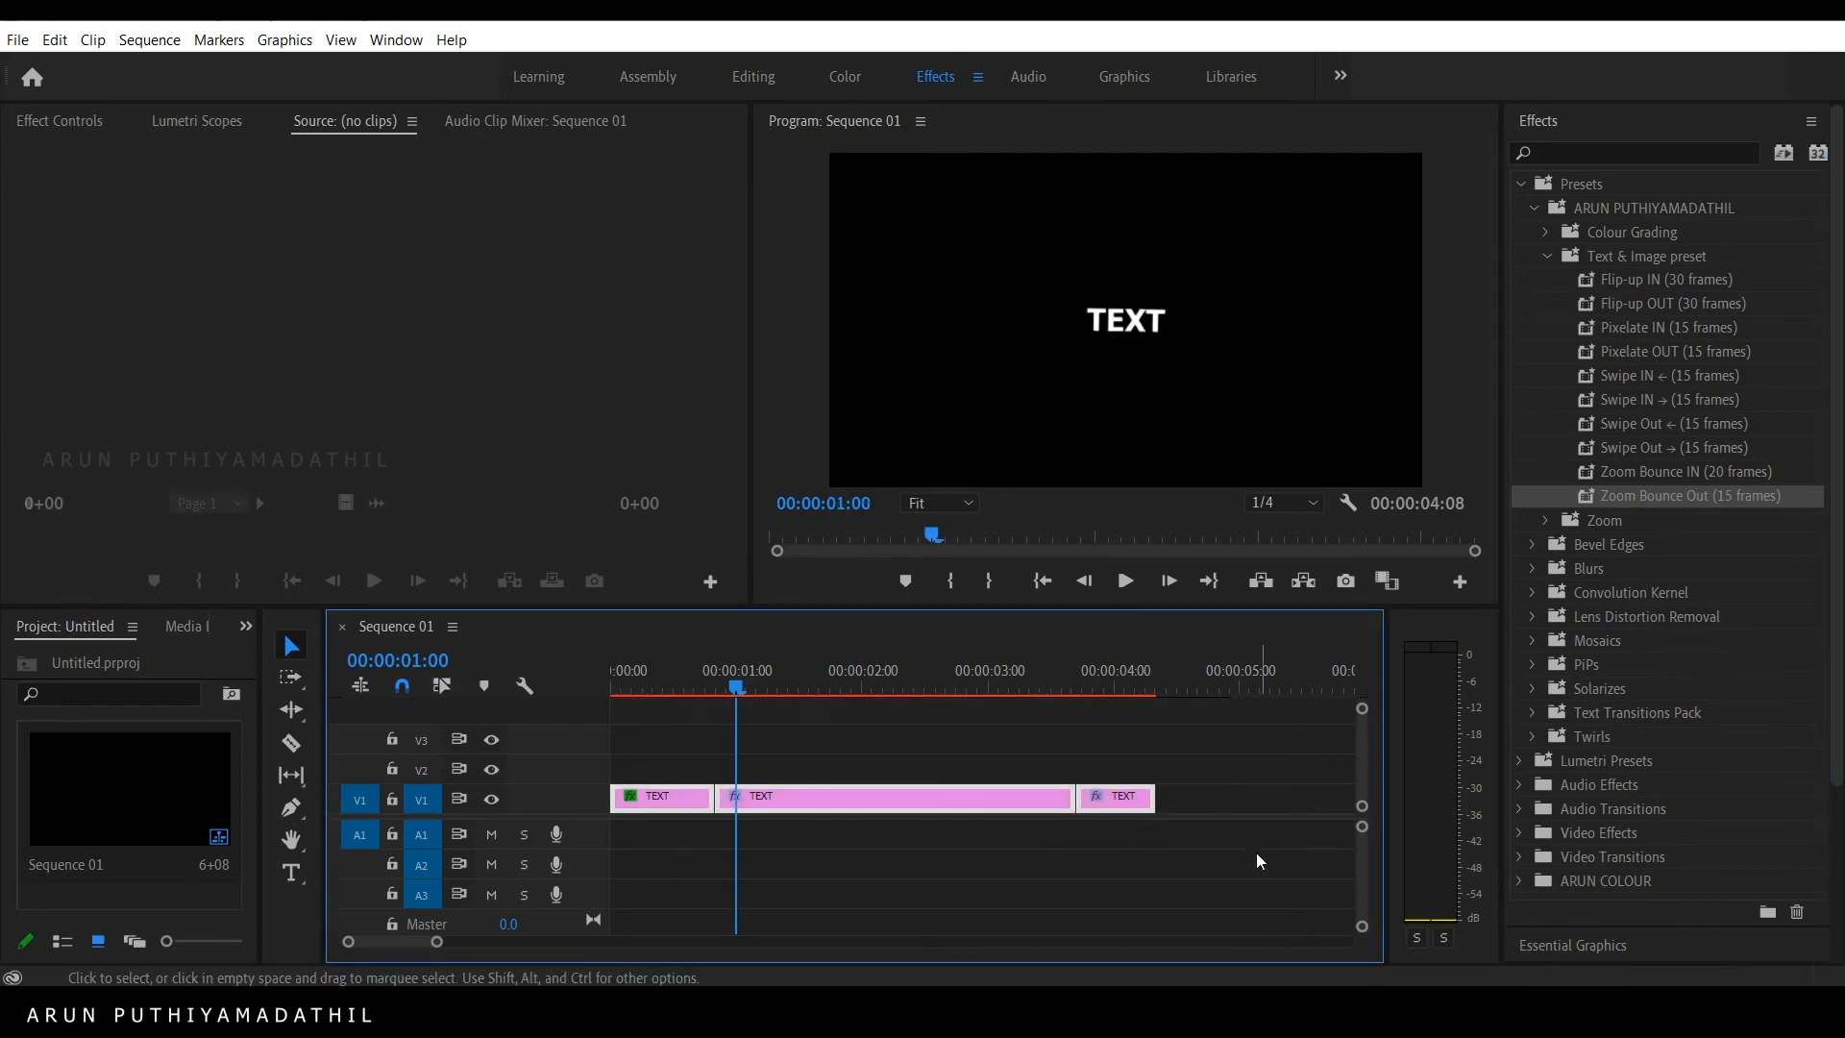
right_click(910, 794)
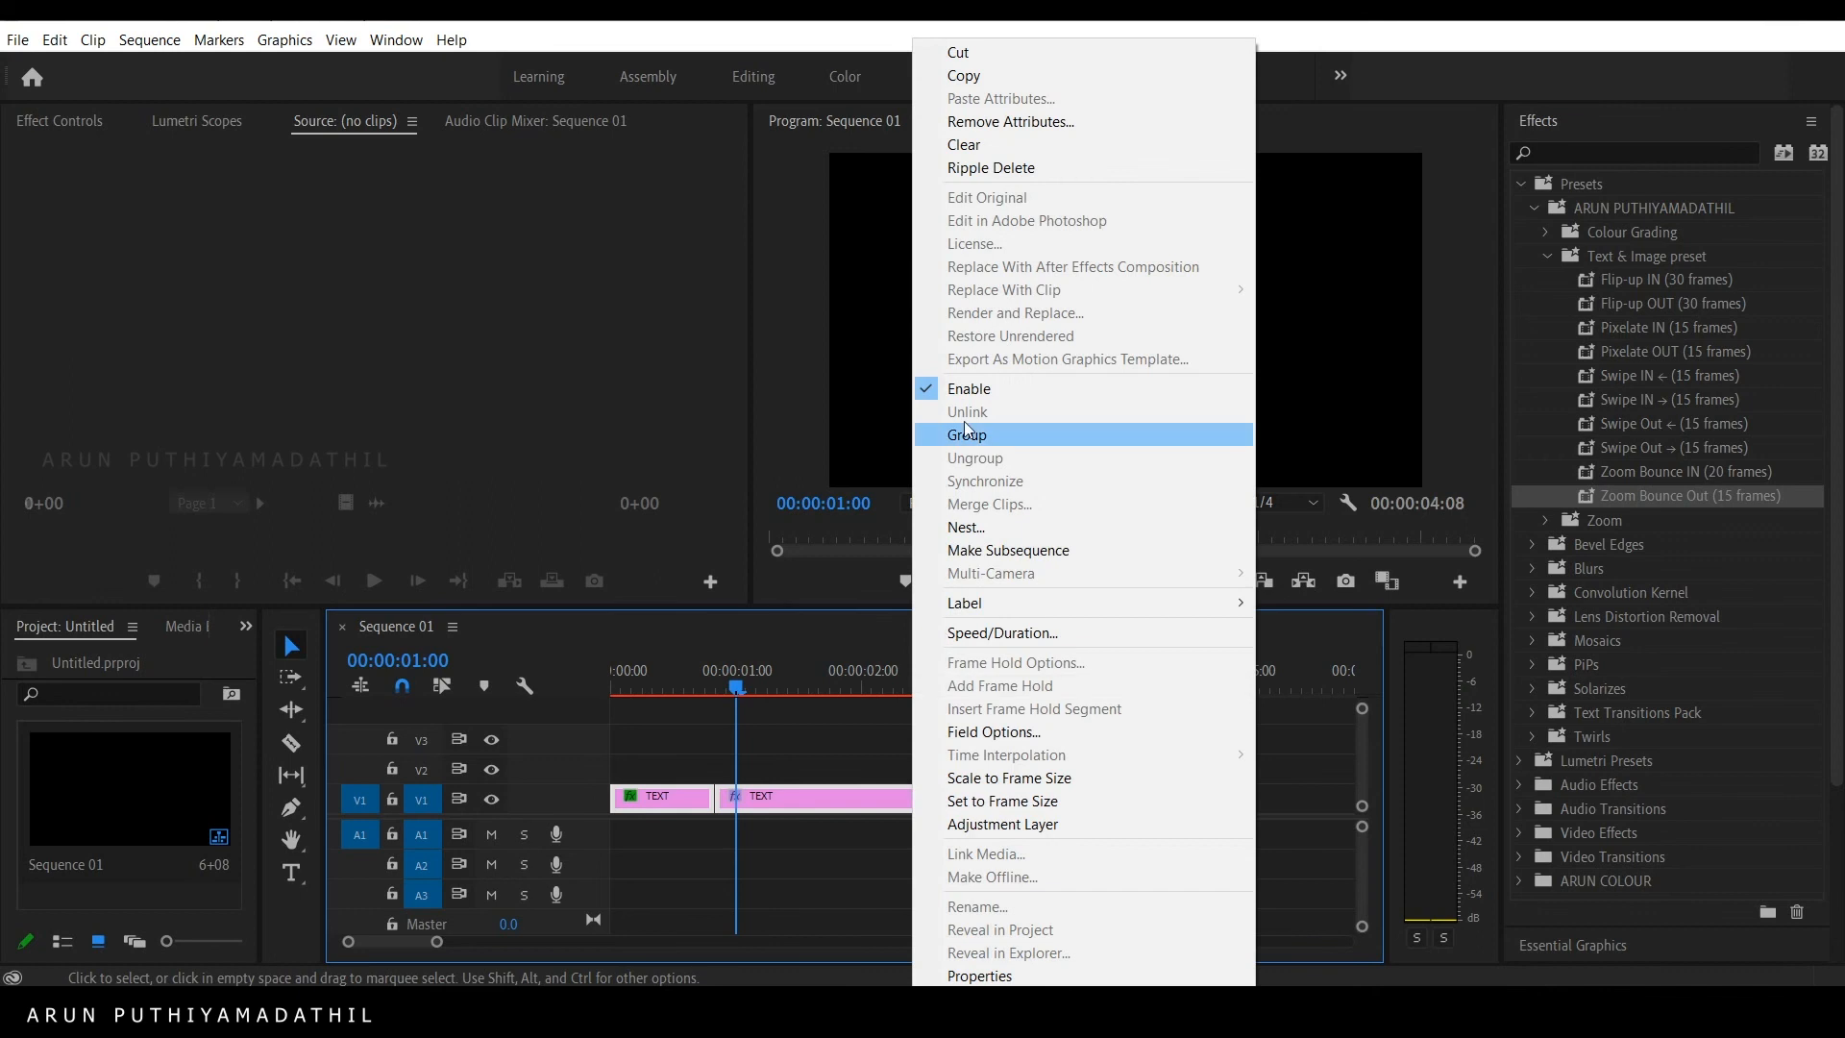
left_click(999, 527)
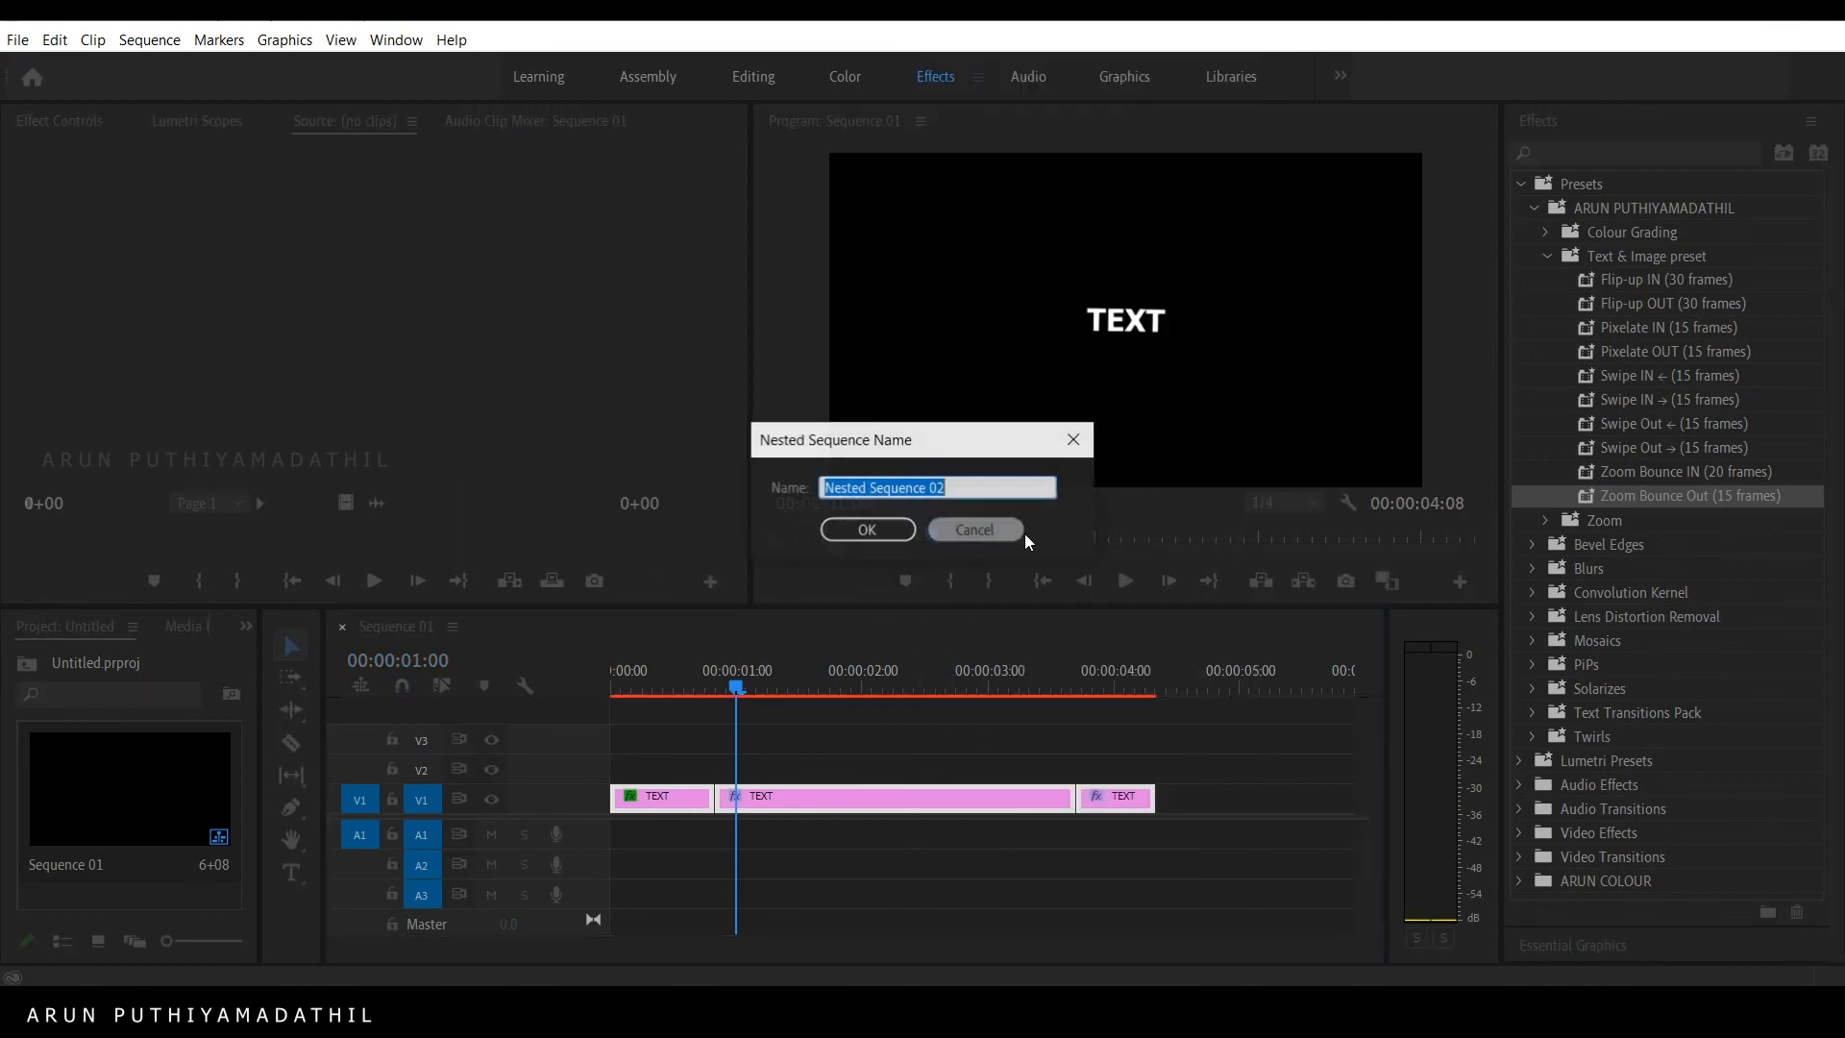
left_click(866, 538)
Step: Play the nested title from the start of the sequence to preview its animation
left_click_drag(716, 686, 569, 695)
left_click(1133, 582)
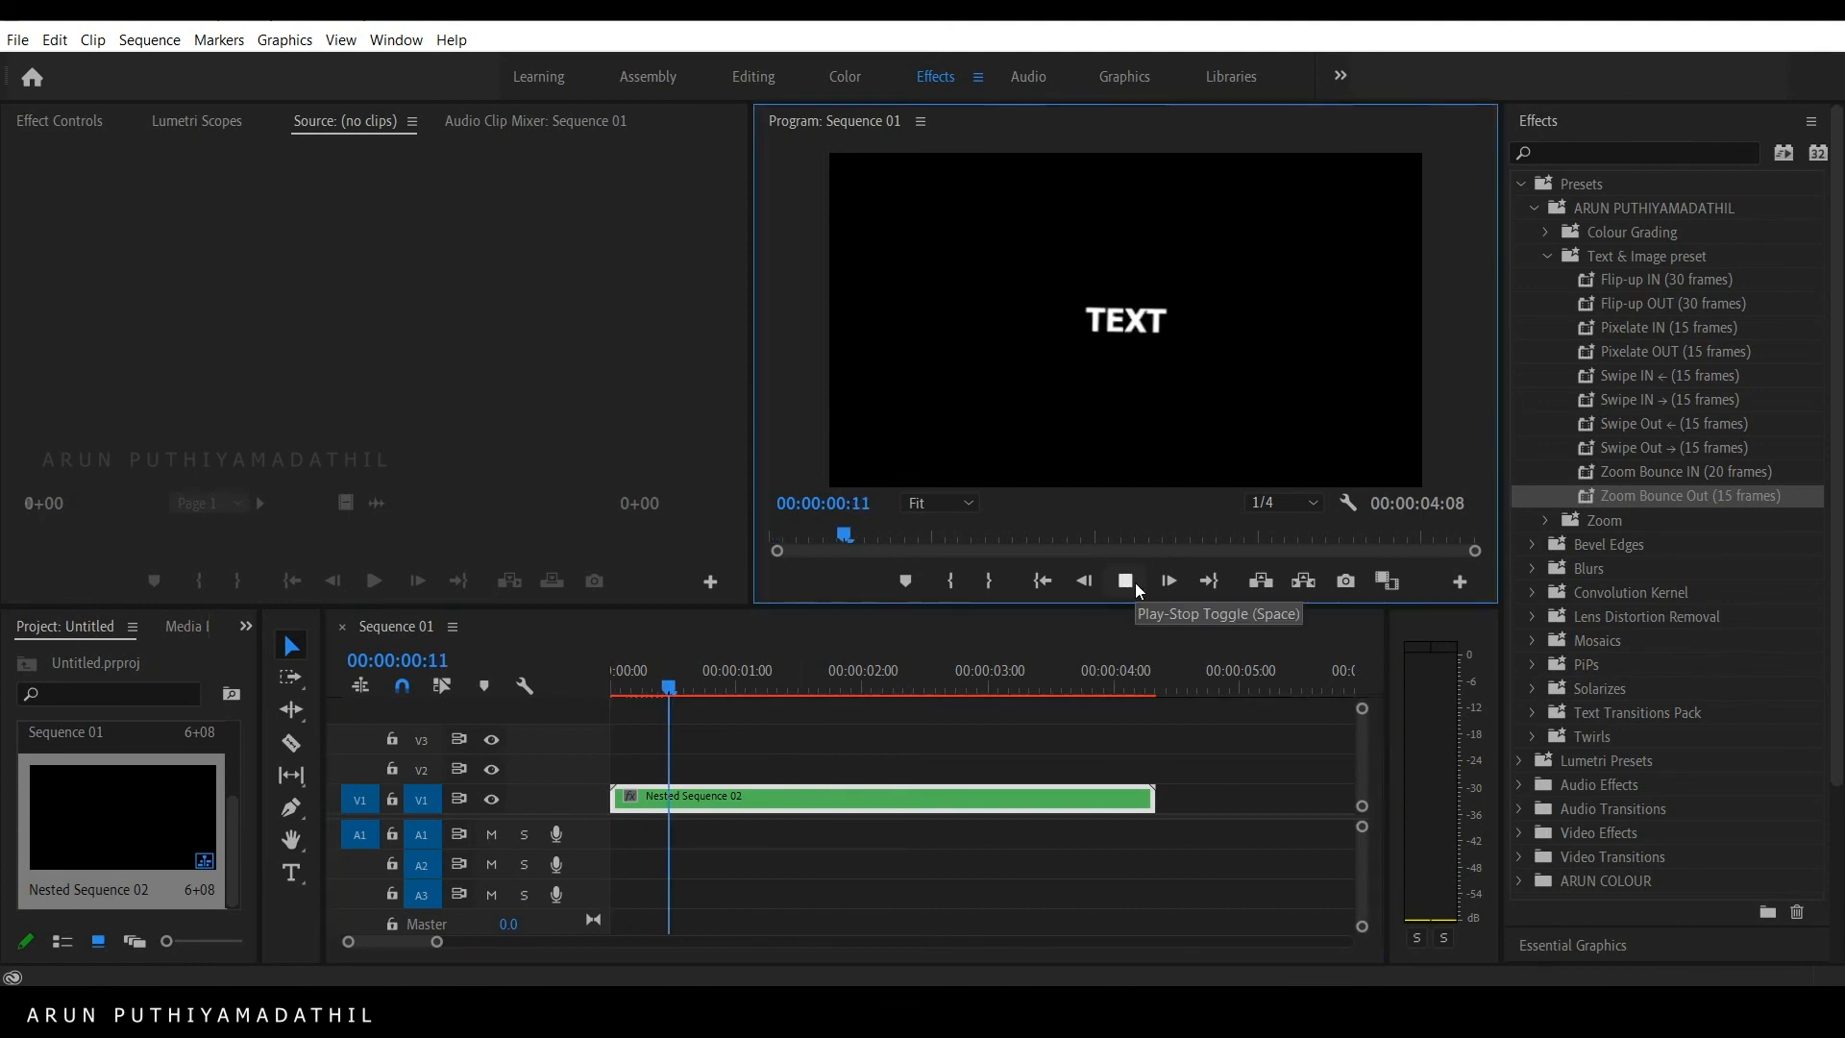
left_click(1134, 582)
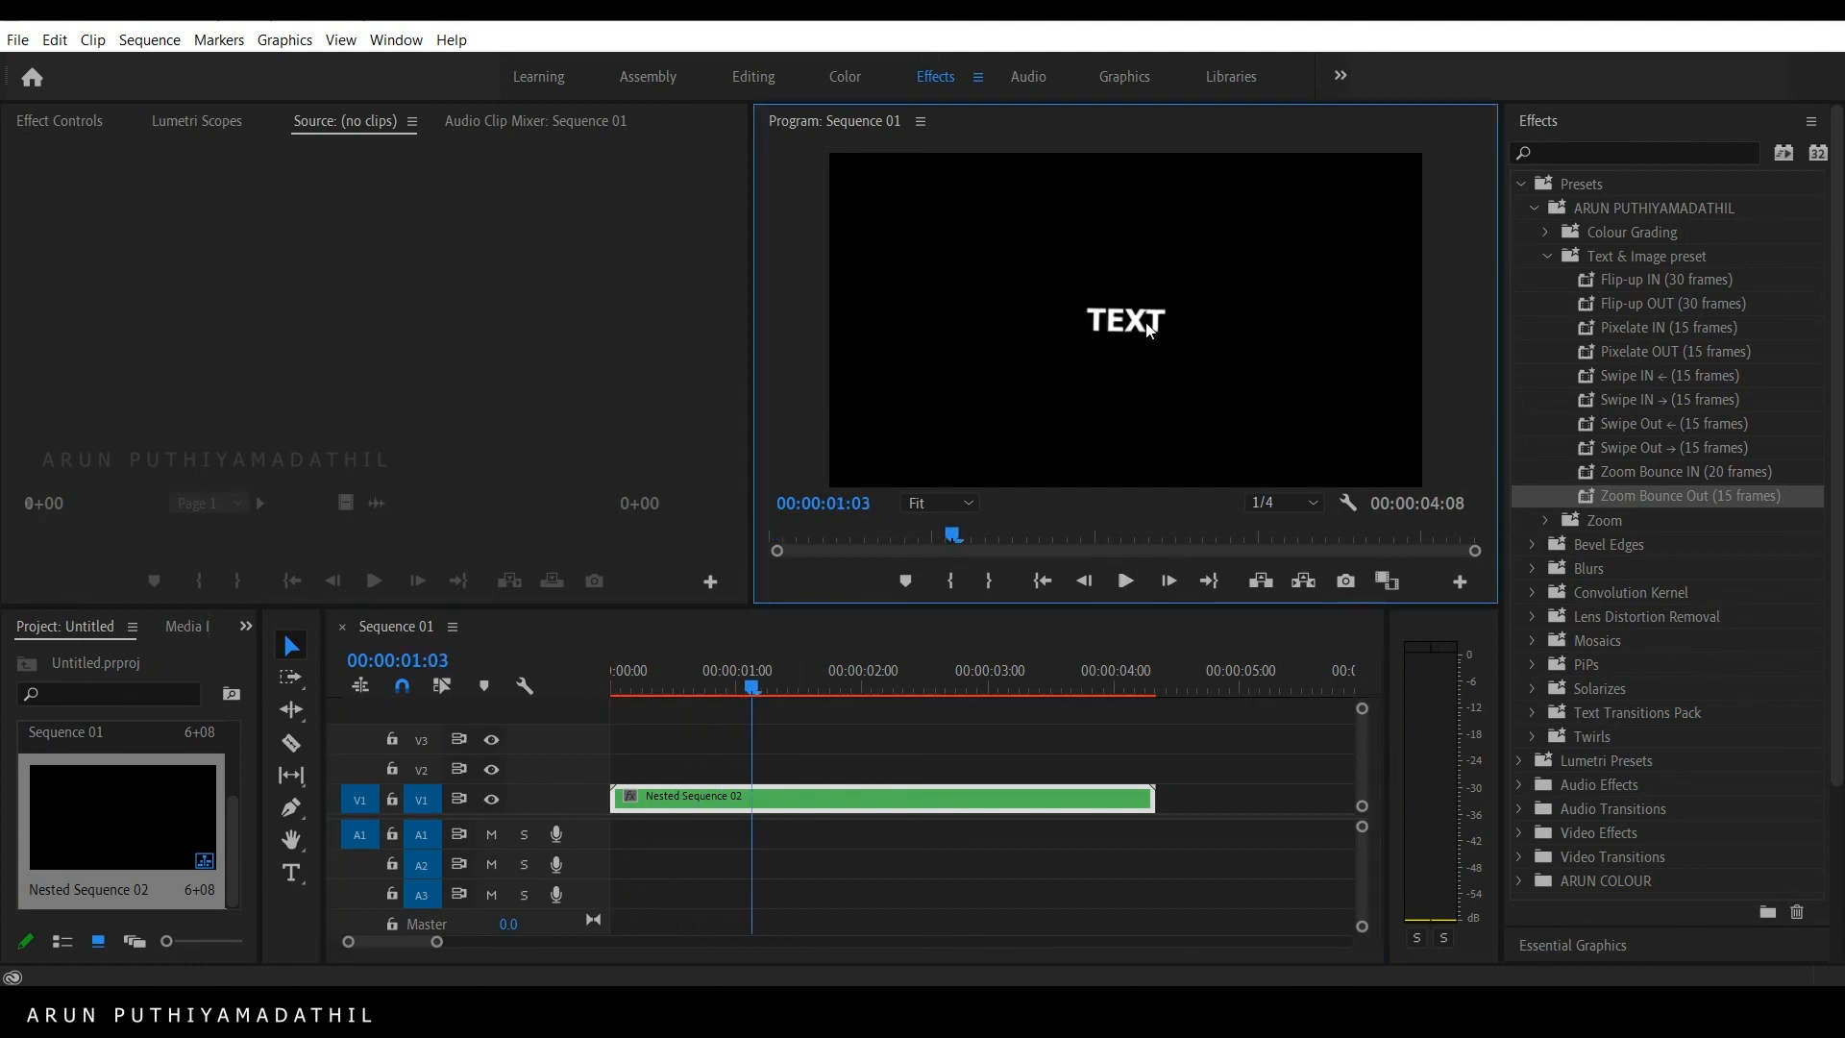
Step: Set the nested sequence's horizontal Position to 1230 in its Motion settings
left_click(65, 125)
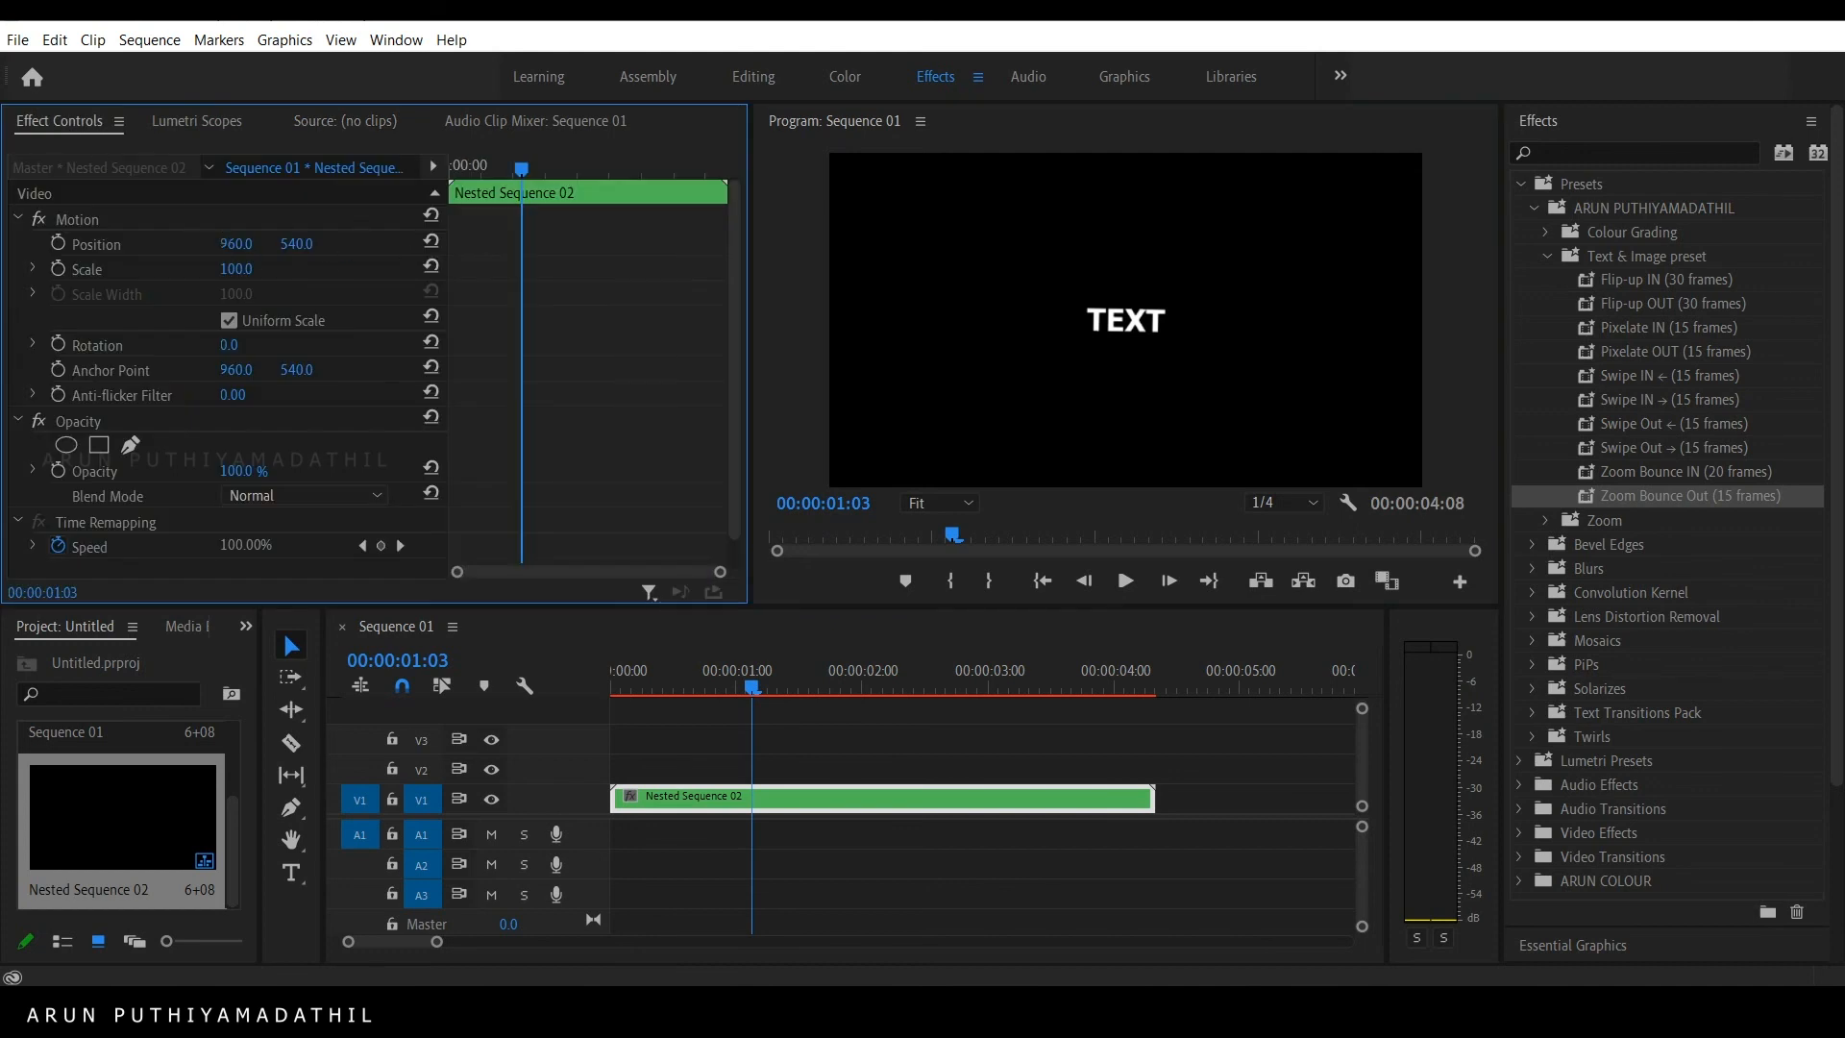
left_click(222, 240)
key("Left")
key("shift+Up")
key("shift+Up")
key("shift+Up")
key("shift+Up")
key("shift+Up")
key("shift+Up")
key("shift+Up")
key("shift+Up")
key("shift+Up")
key("shift+Up")
key("shift+Up")
key("shift+Up")
key("shift+Up")
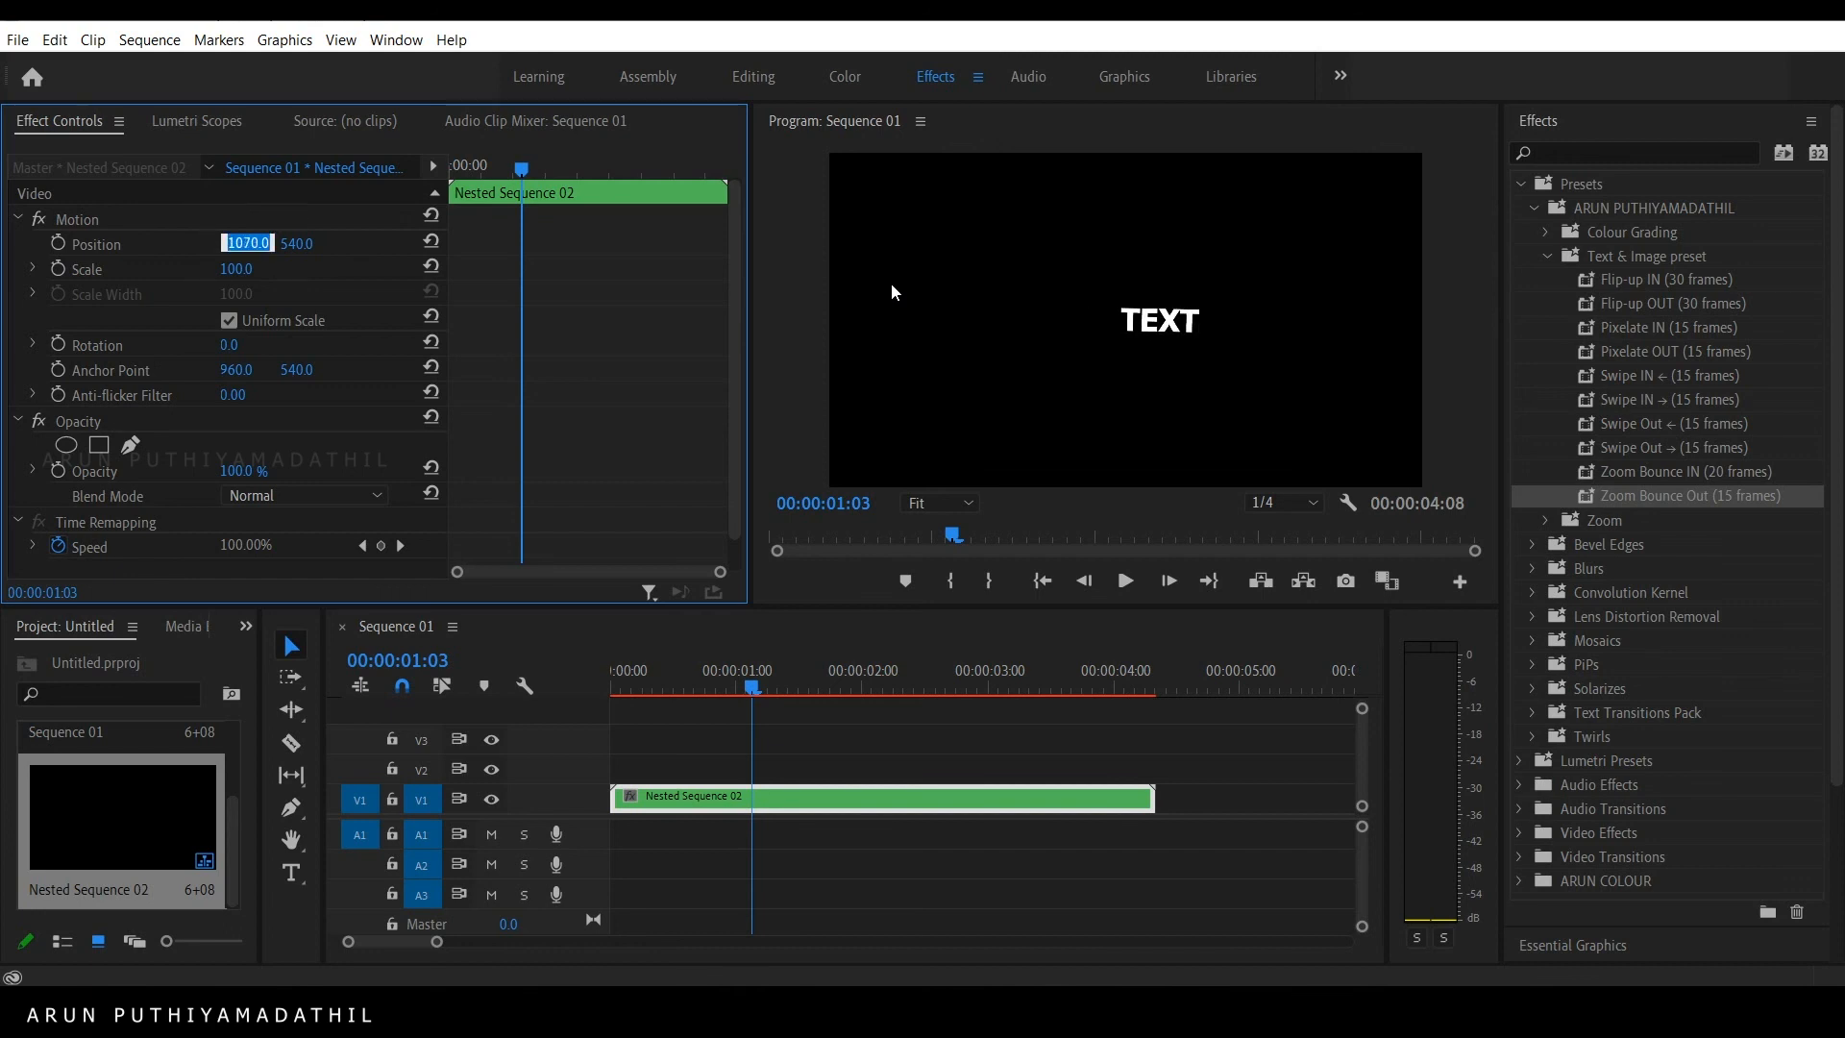
key("shift+Up")
key("shift+Up")
key("shift+Up")
key("shift+Up")
key("shift+Up")
key("shift+Up")
key("shift+Up")
key("shift+Up")
key("shift+Up")
key("shift+Up")
key("shift+Up")
key("shift+Up")
key("shift+Up")
key("shift+Up")
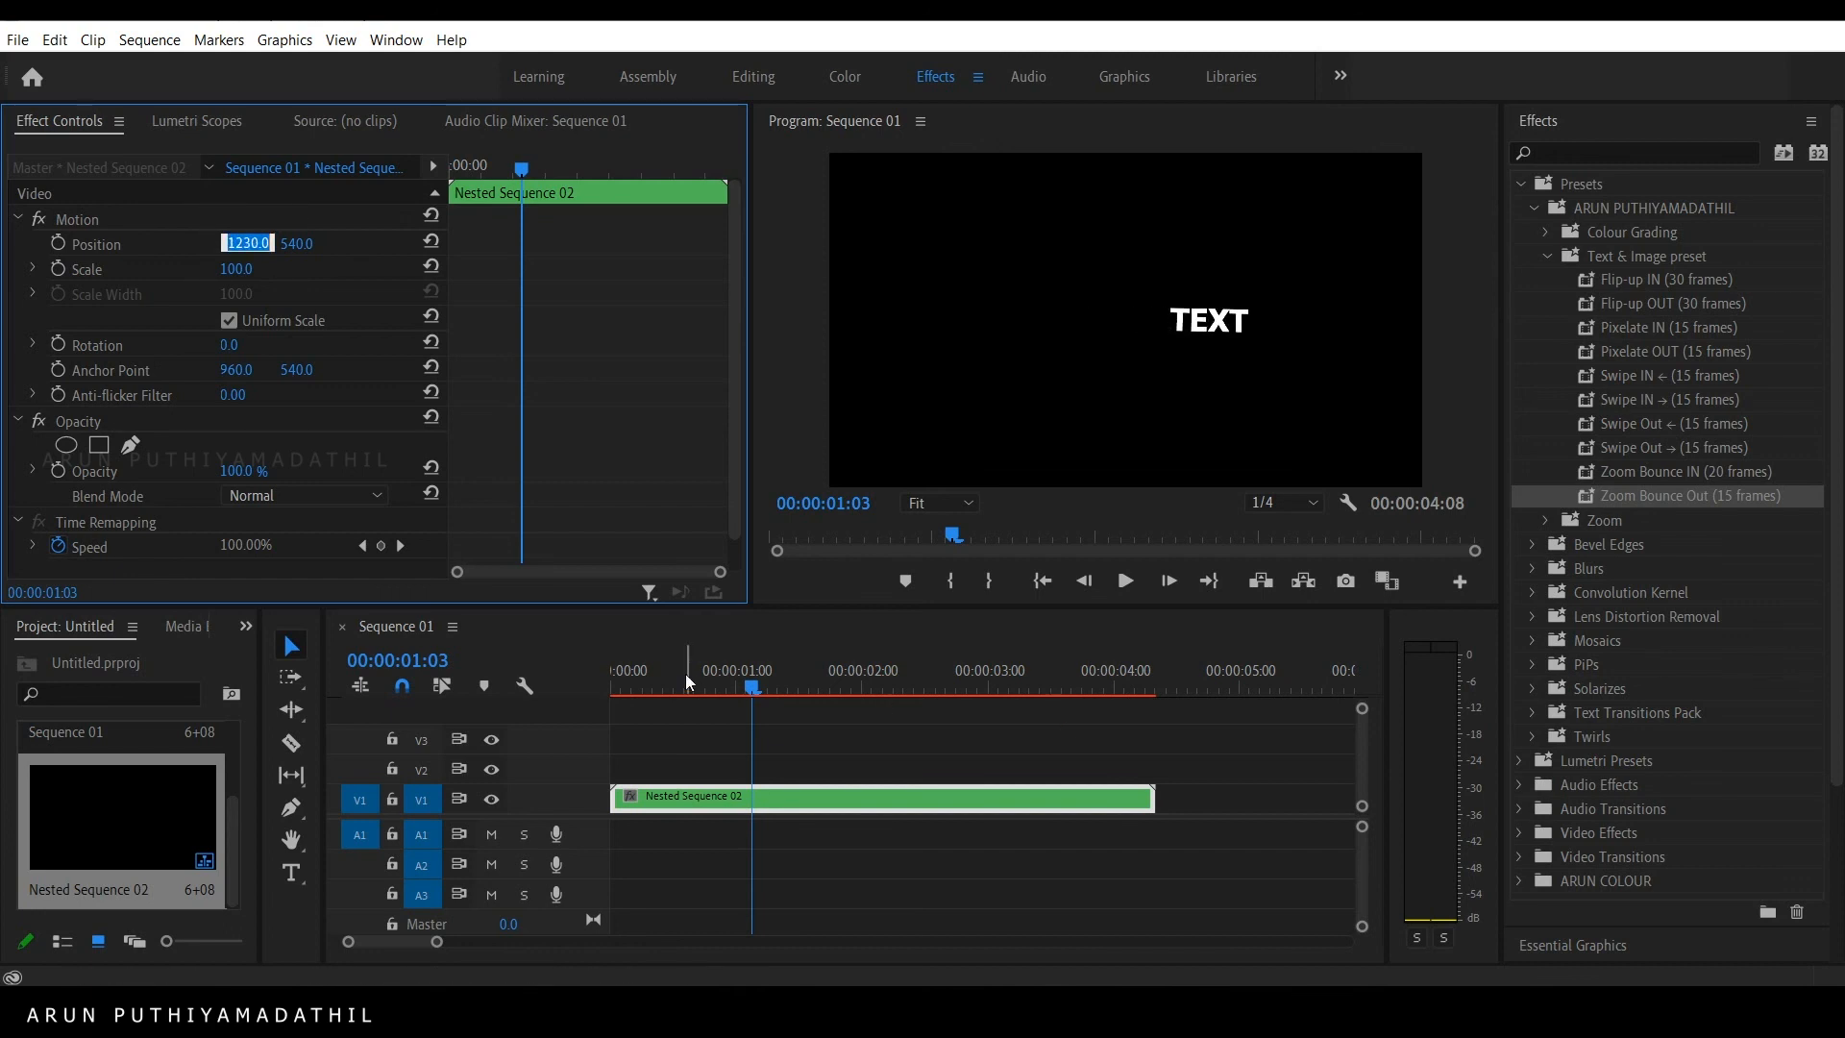
Step: Play the sequence from the start to check the animation of the repositioned nested title
left_click_drag(750, 686, 384, 676)
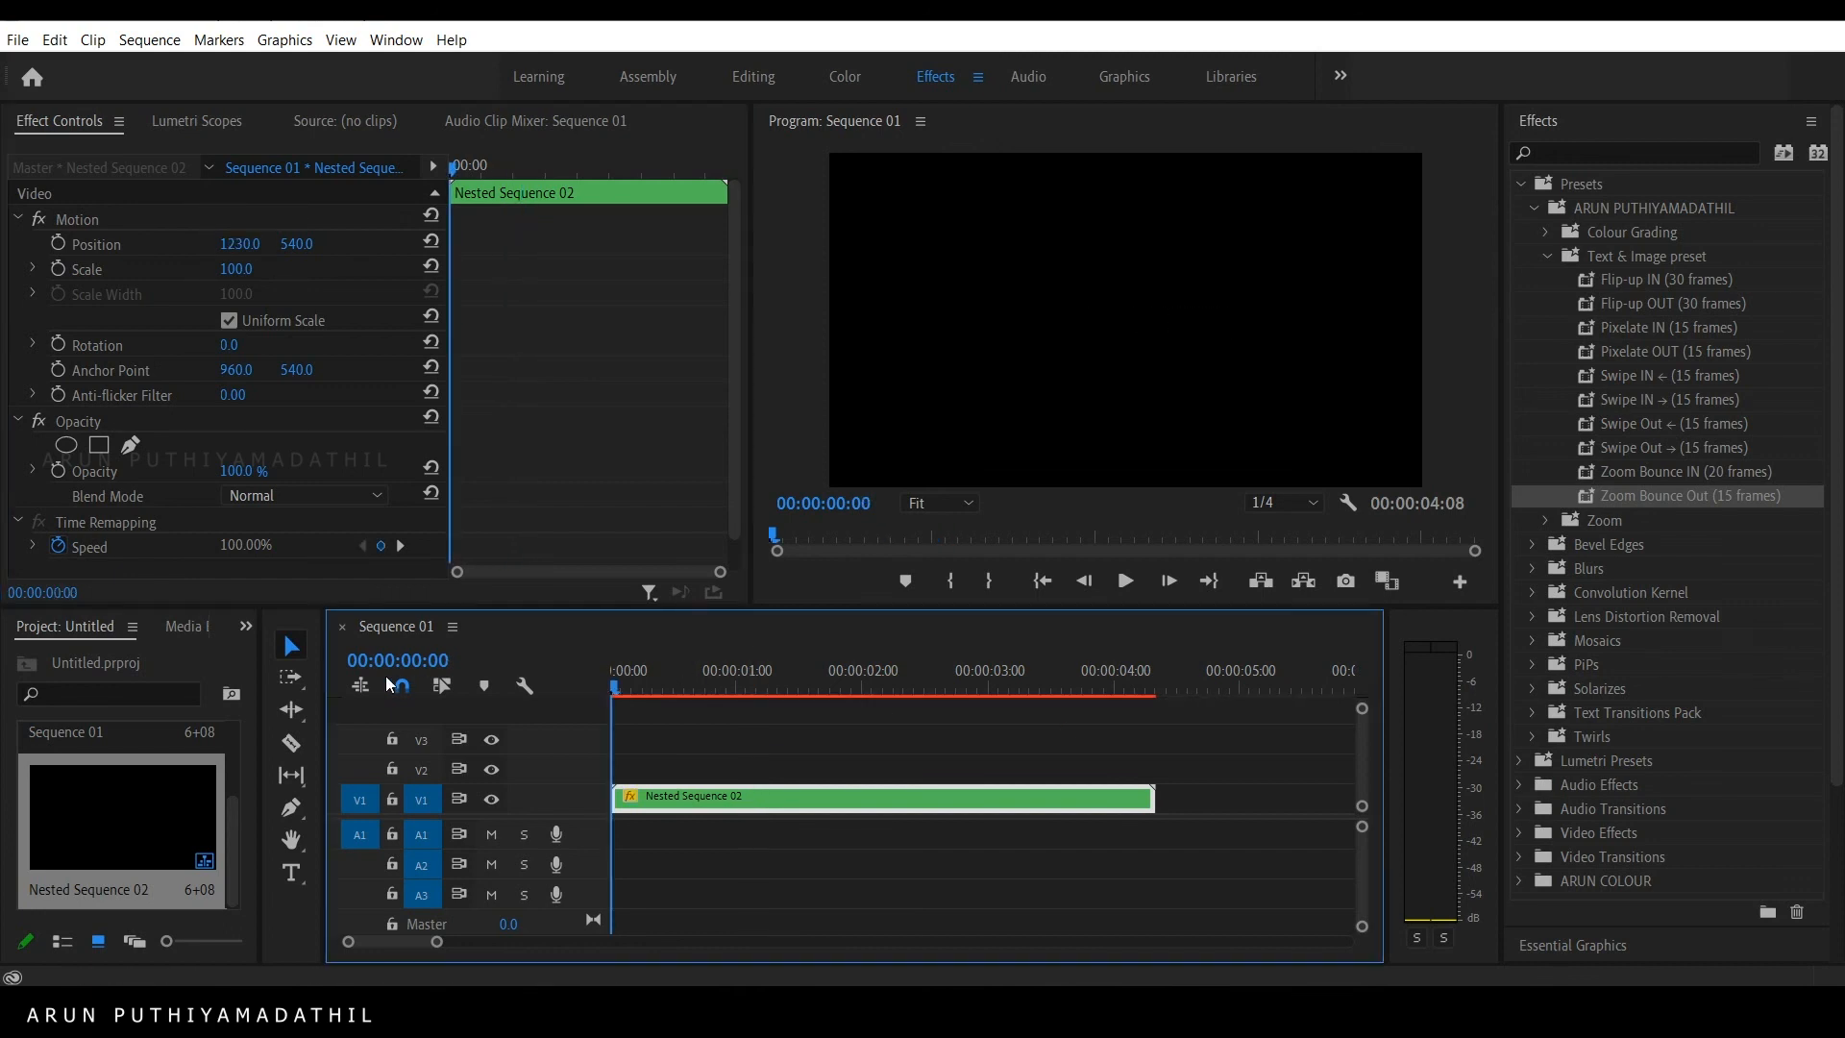
left_click(1123, 586)
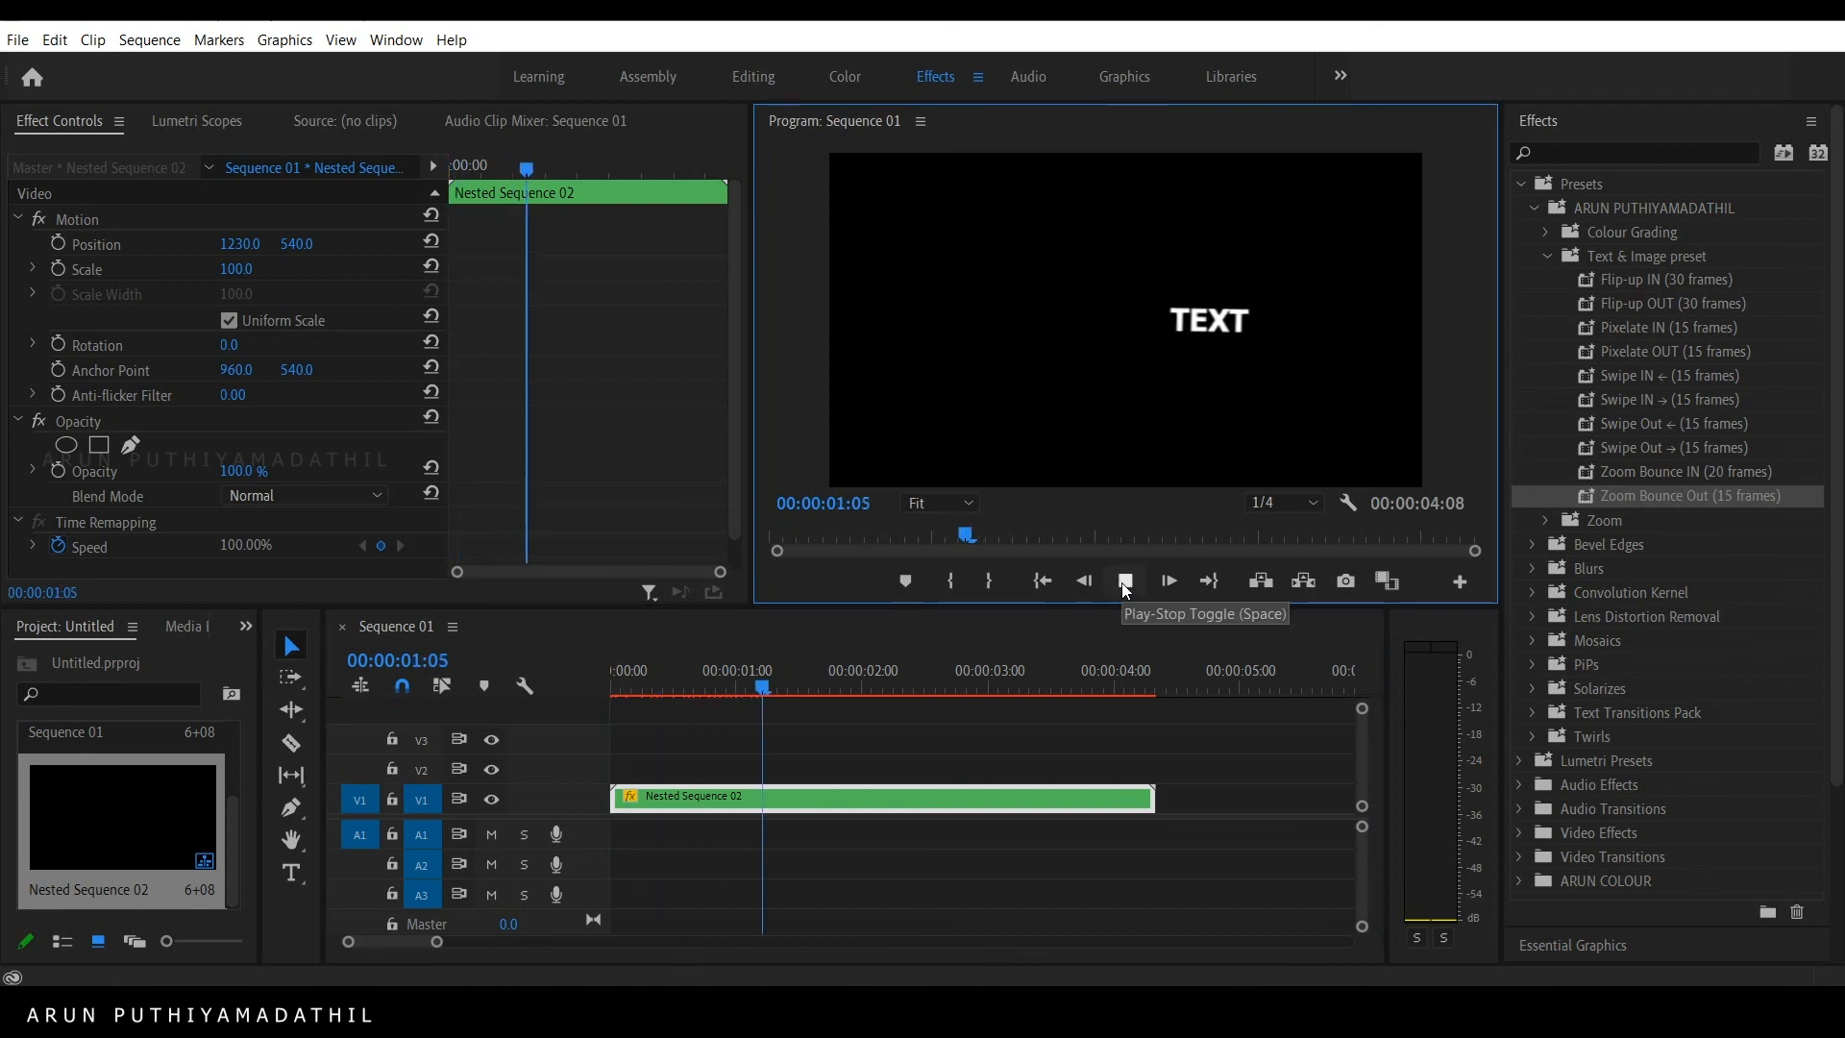
left_click(1124, 582)
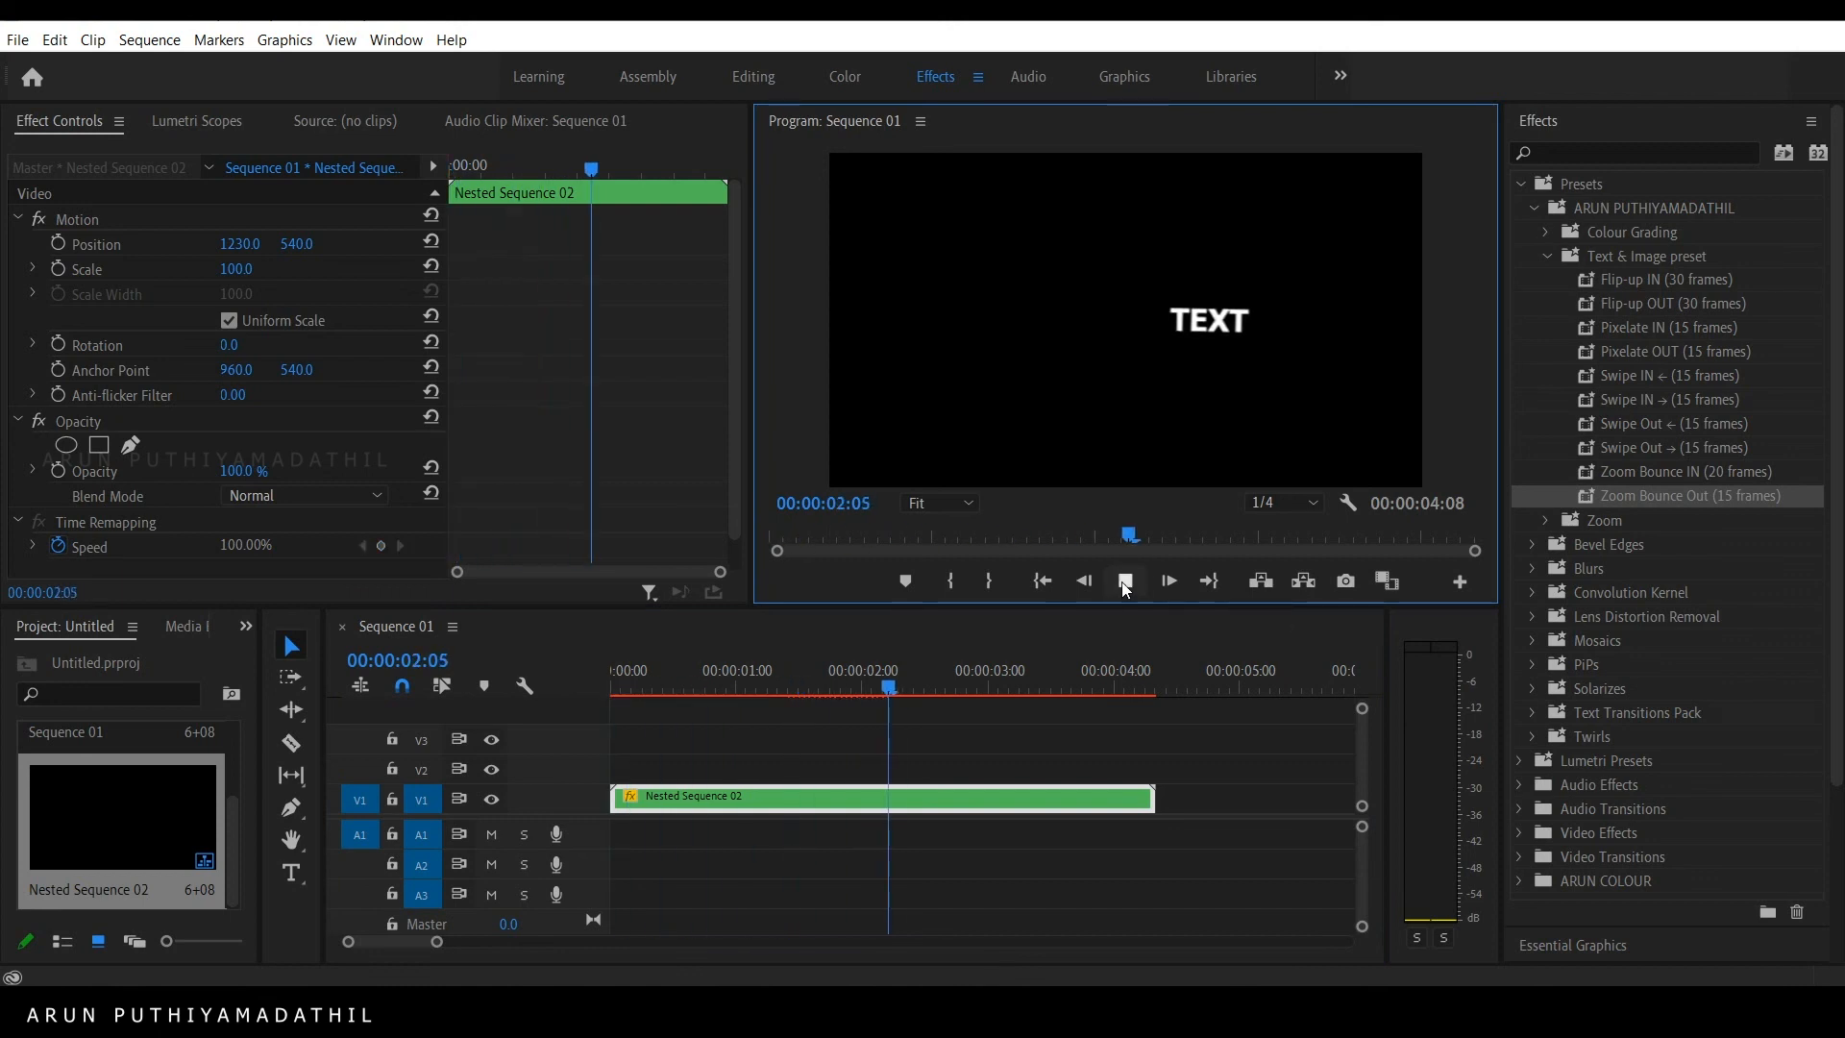